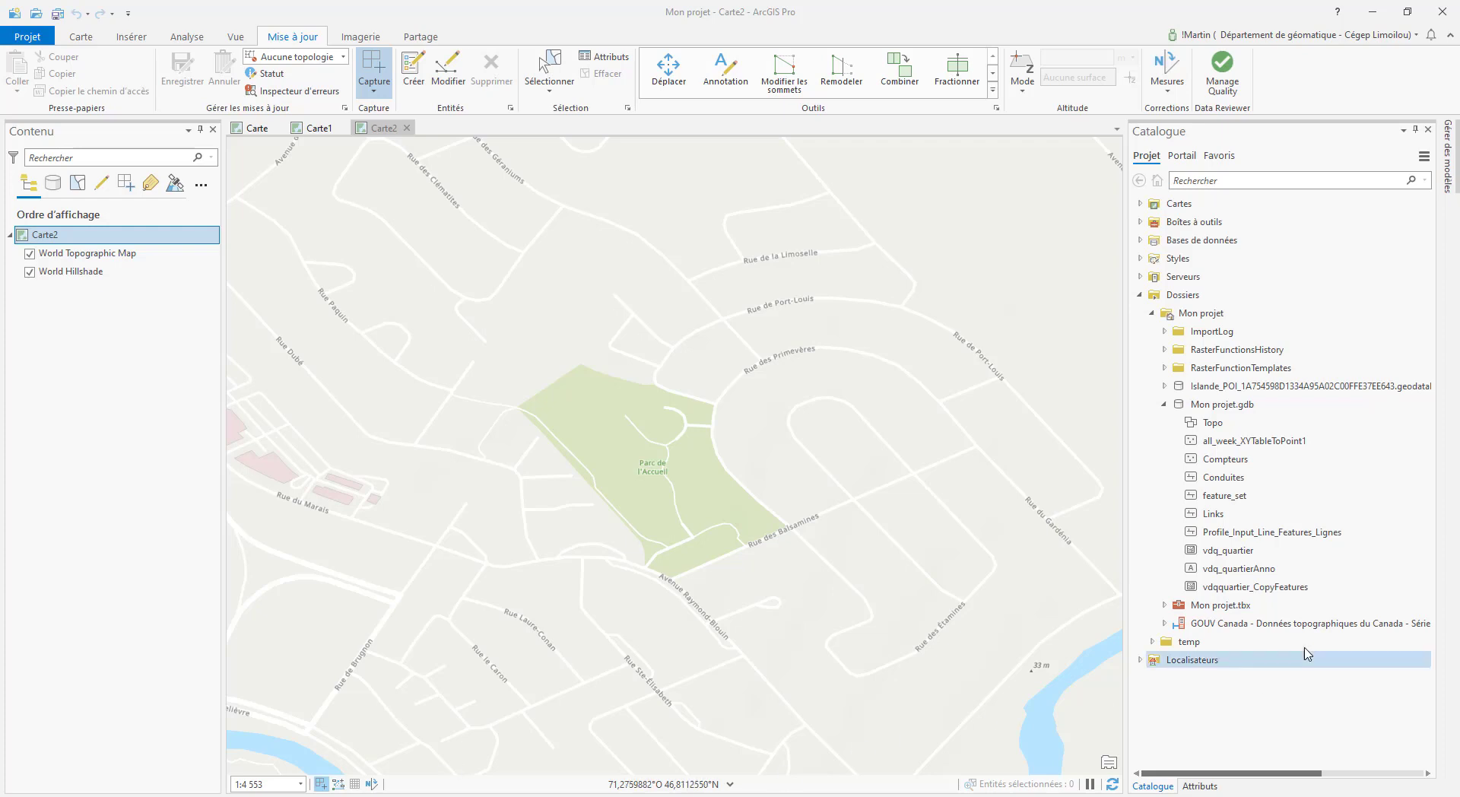
Step: Start a new feature class in Mon projet.gdb named Poteaux with the Point geometry type and continue to its field definitions
right_click(1215, 412)
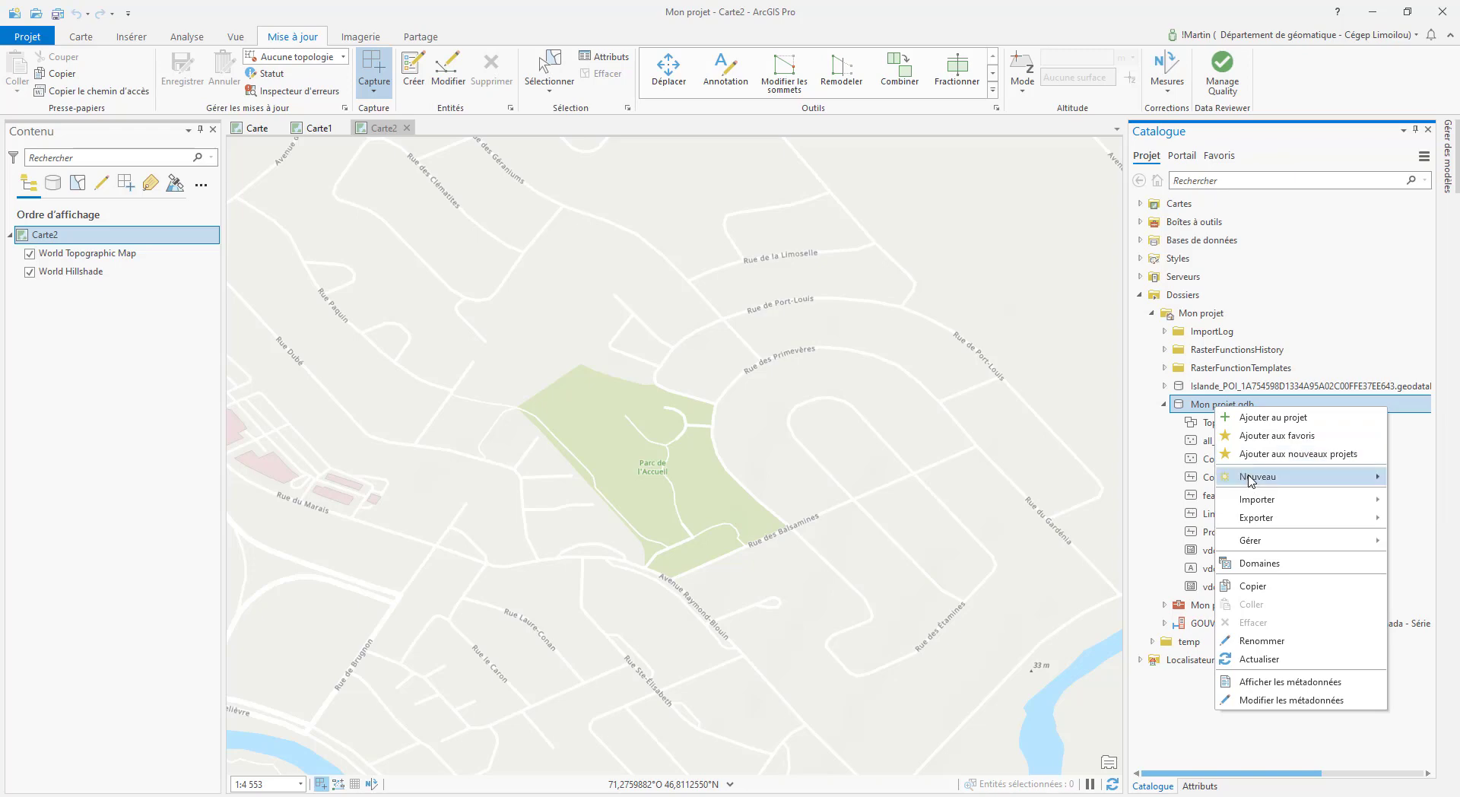
mouse_move(1251, 479)
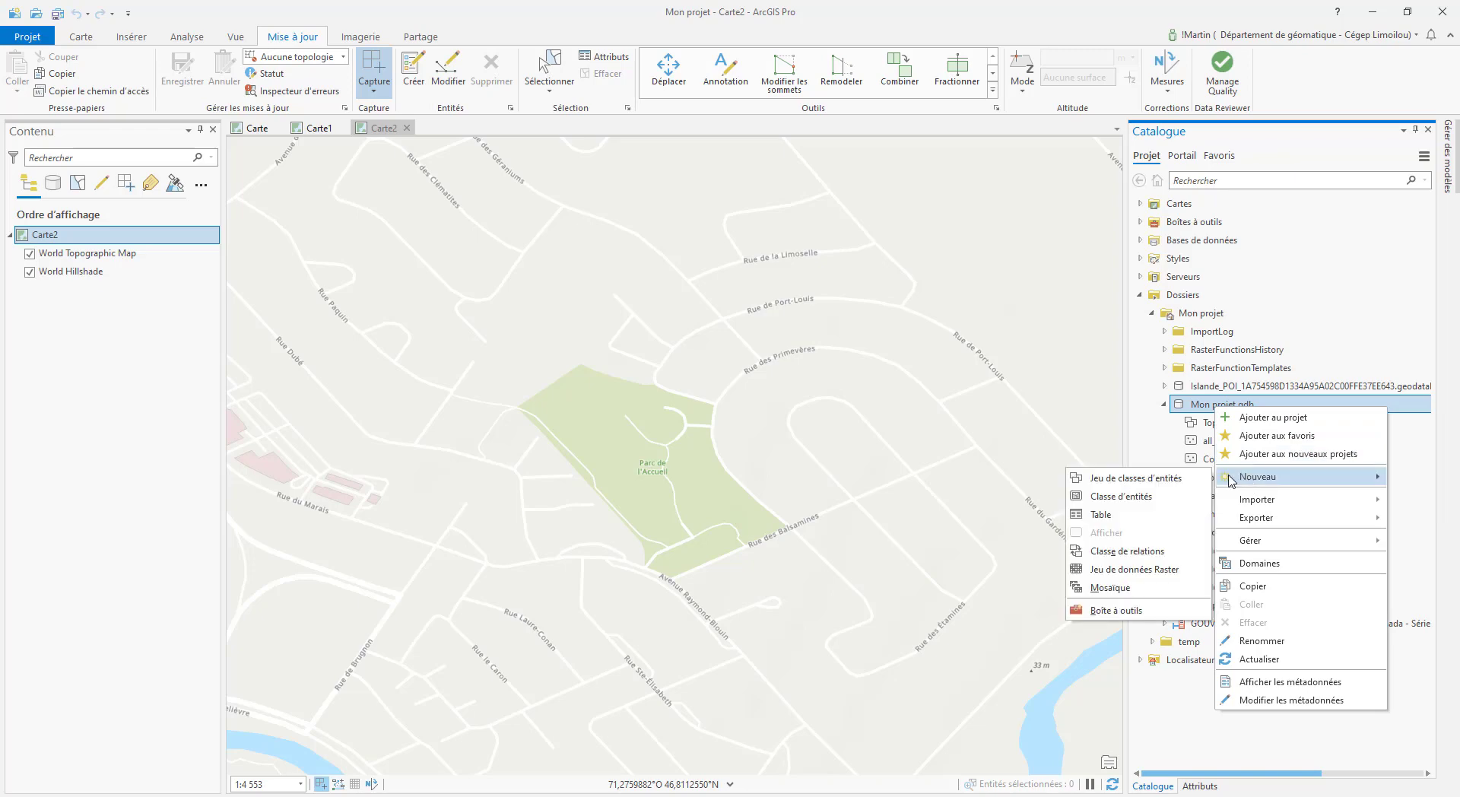
click(1161, 497)
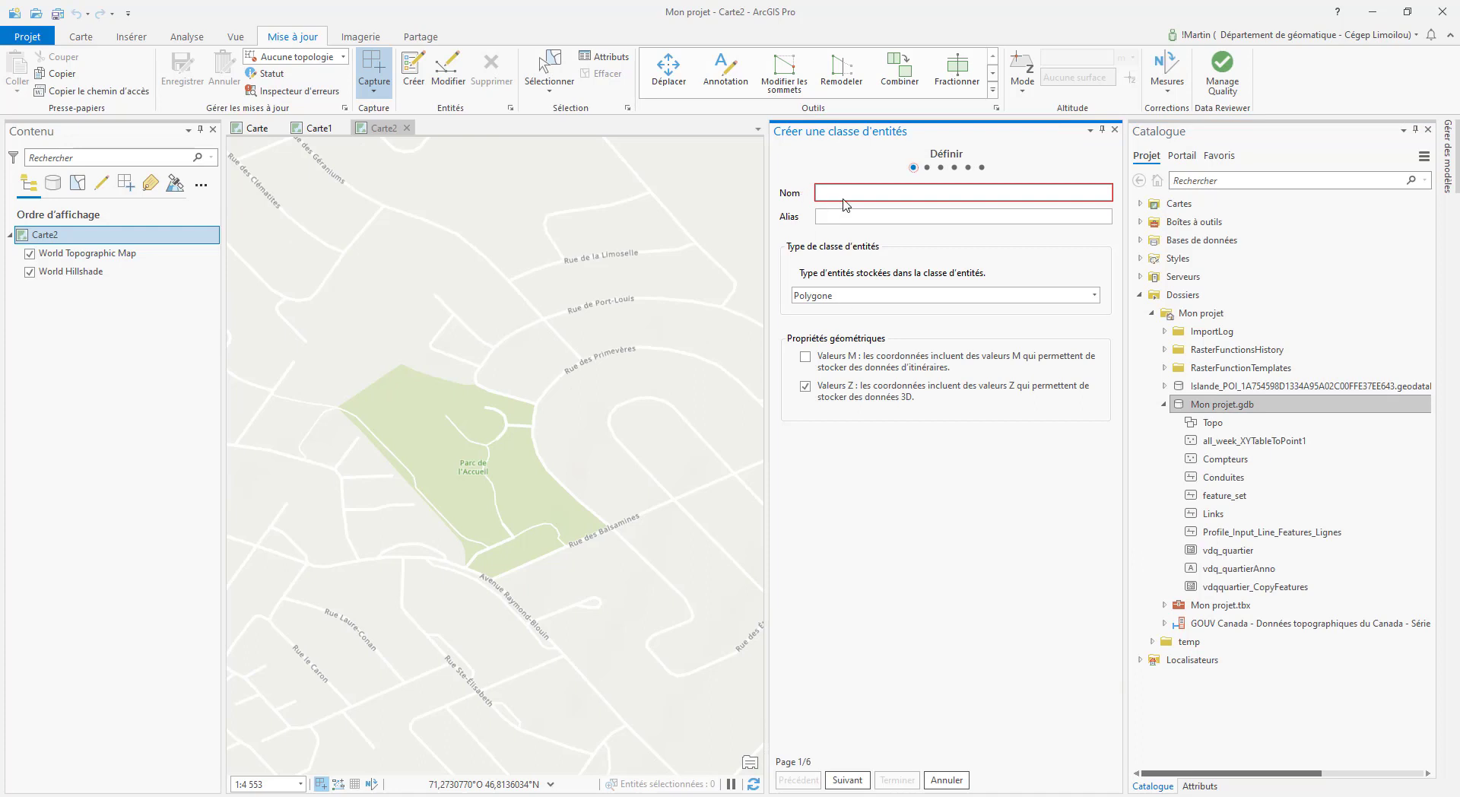
click(847, 194)
text(Poteaux)
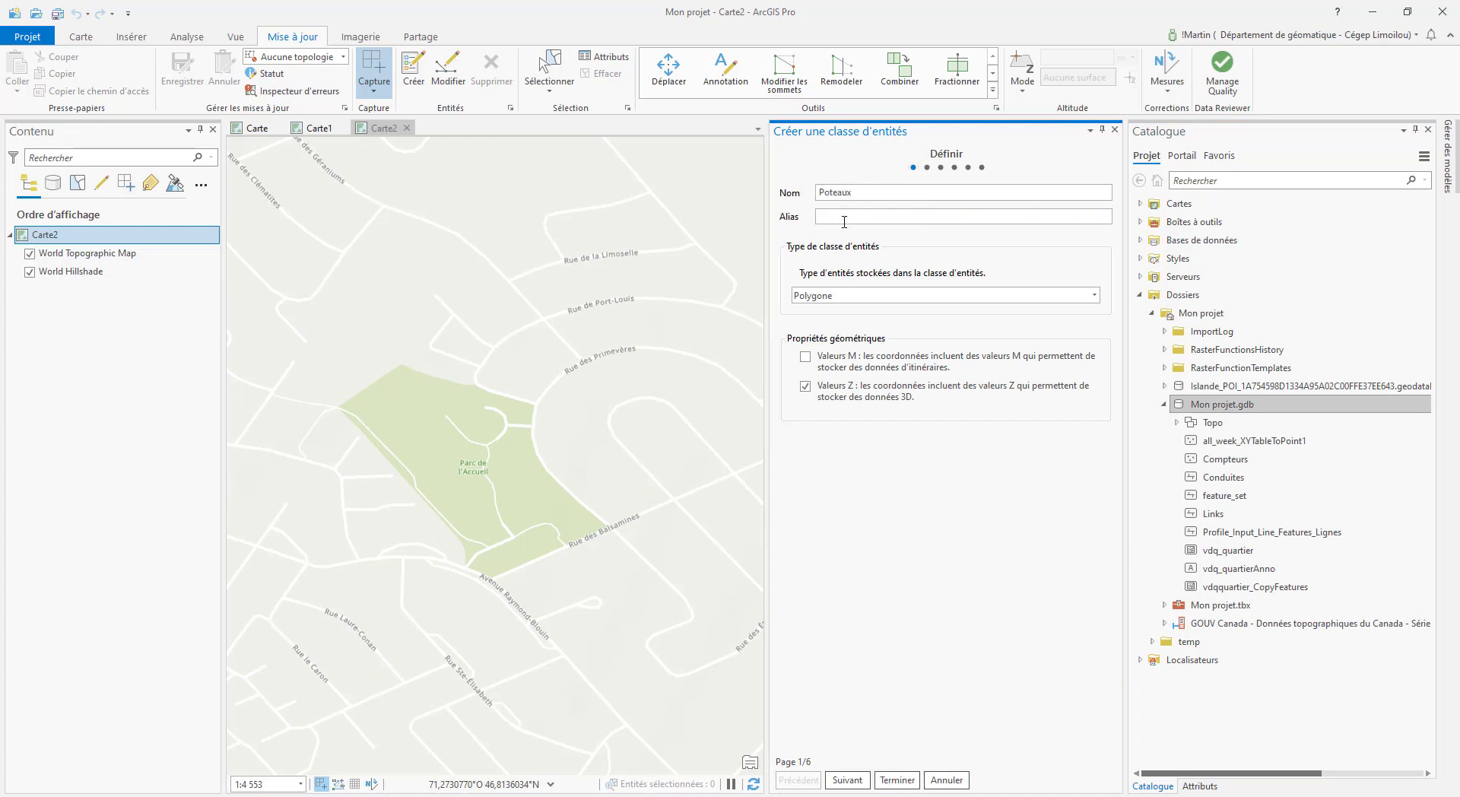
click(864, 296)
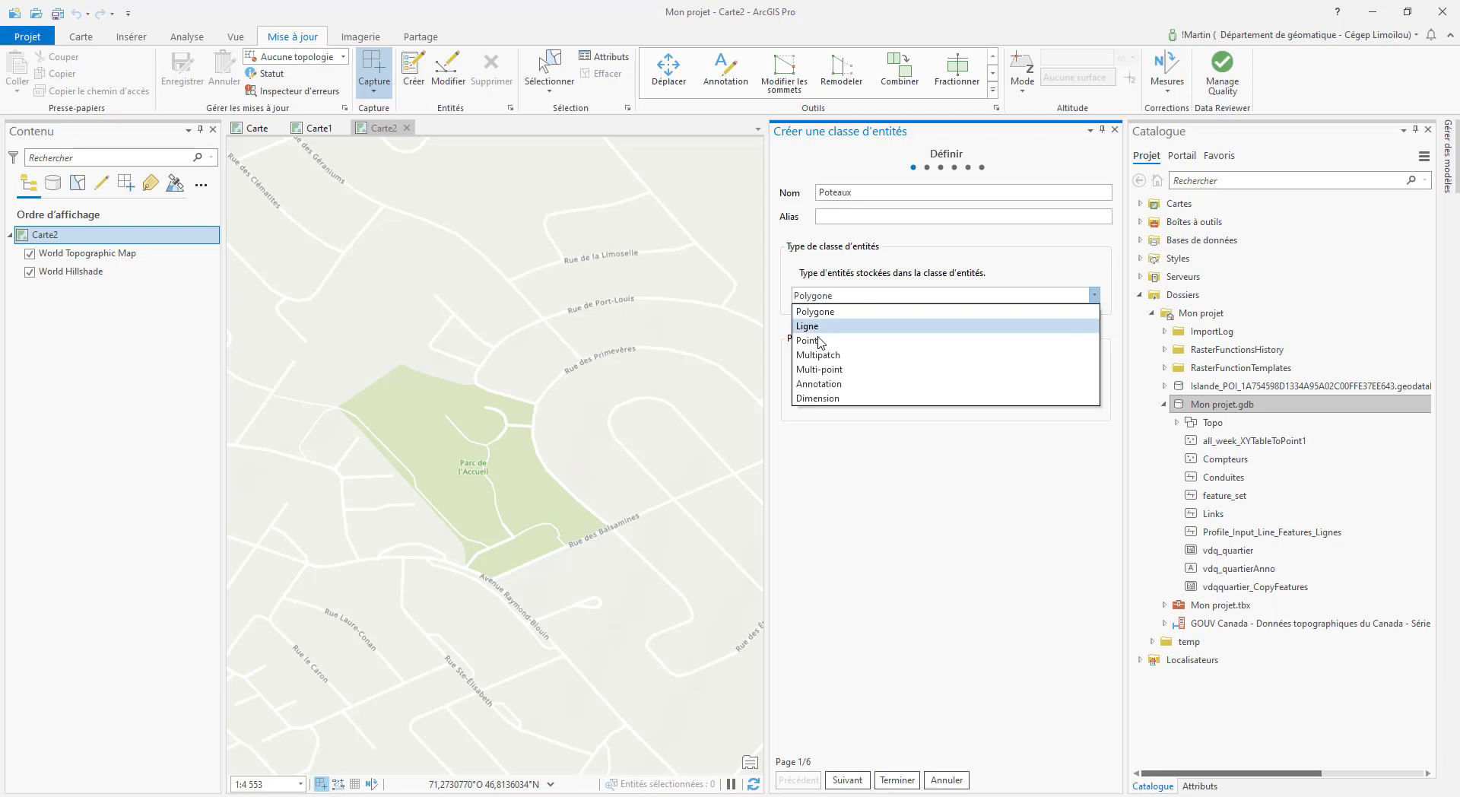
click(820, 341)
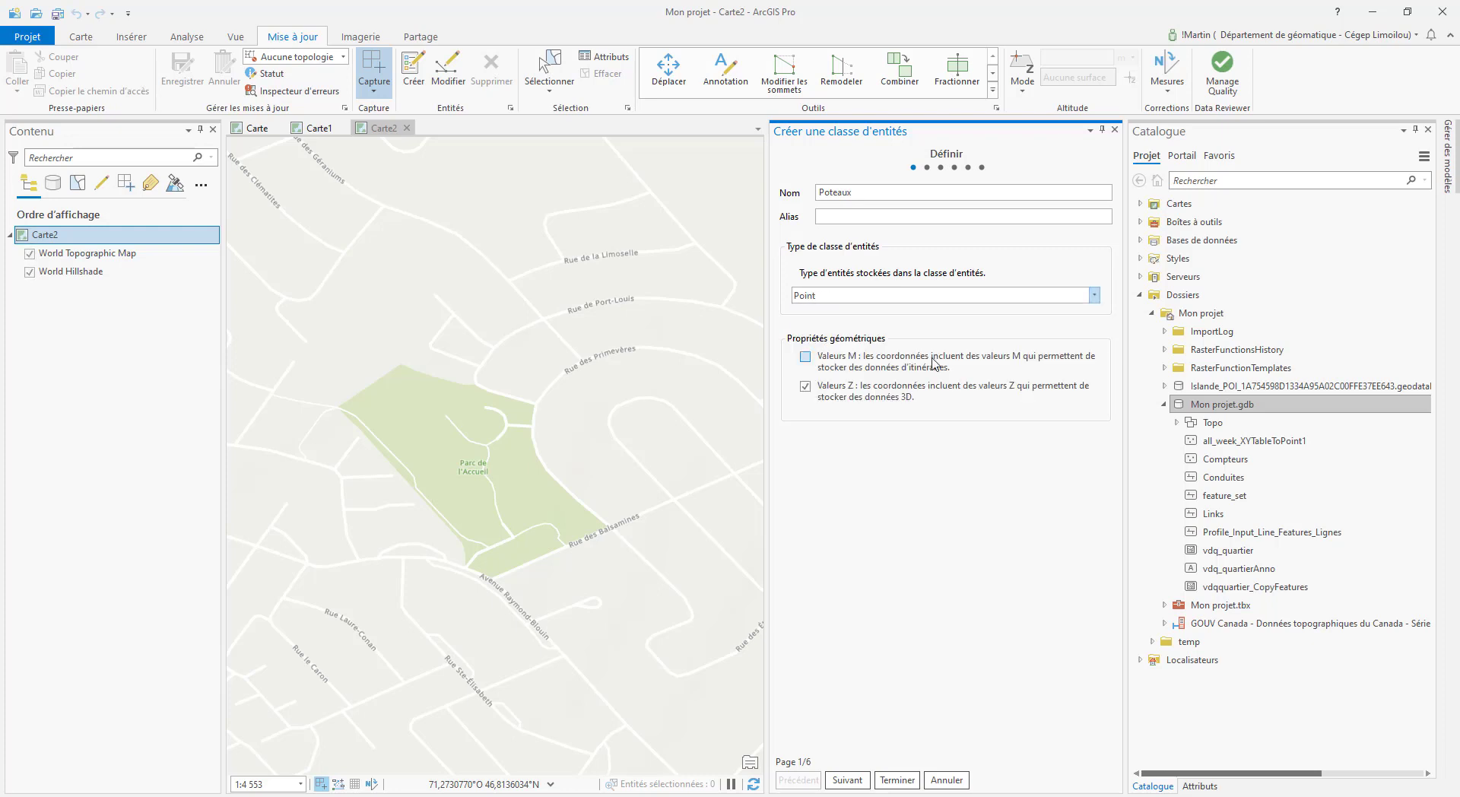
click(844, 787)
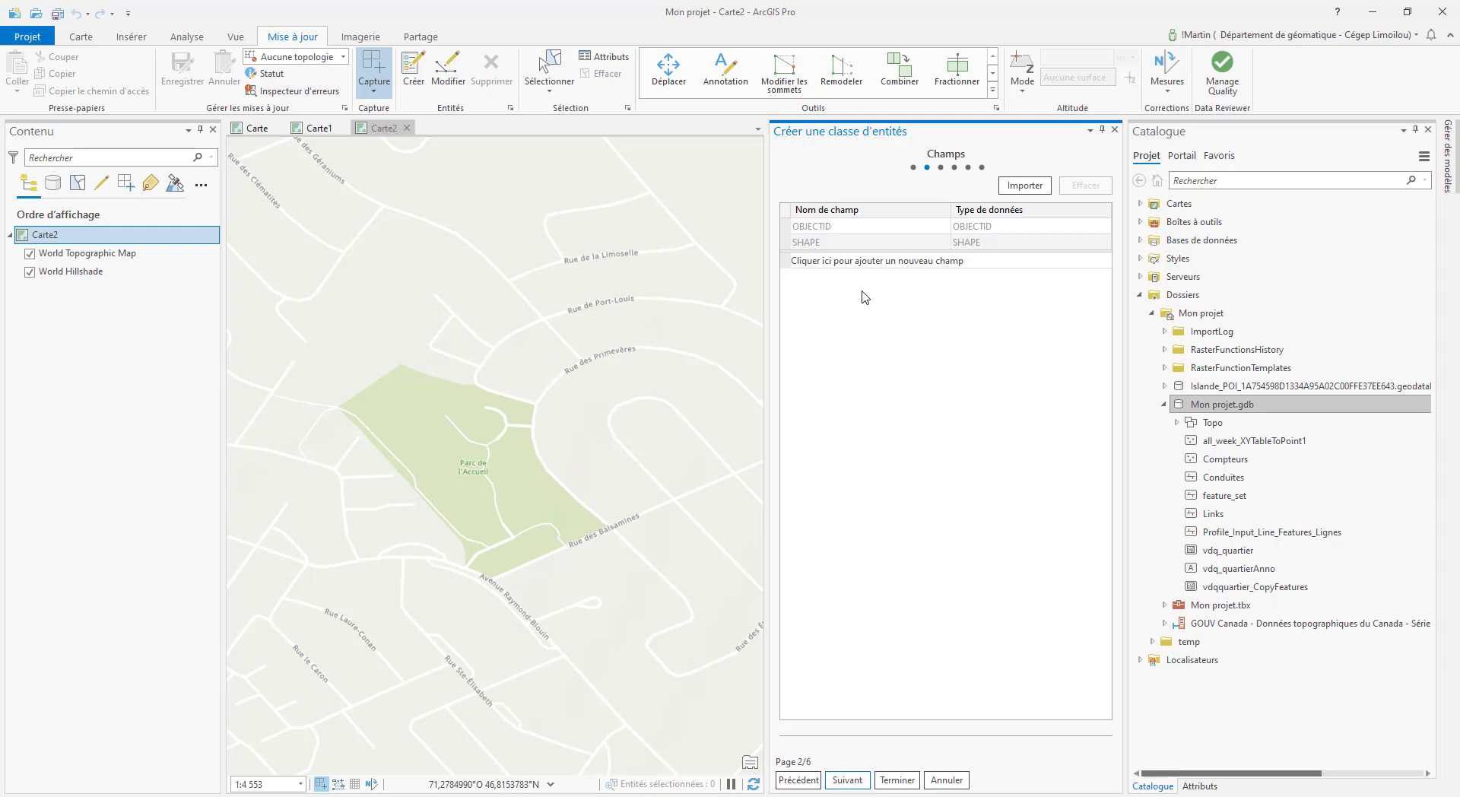
Step: Add three text fields named classe, matériel and hauteur to the Poteaux feature class and continue to the spatial reference
click(863, 260)
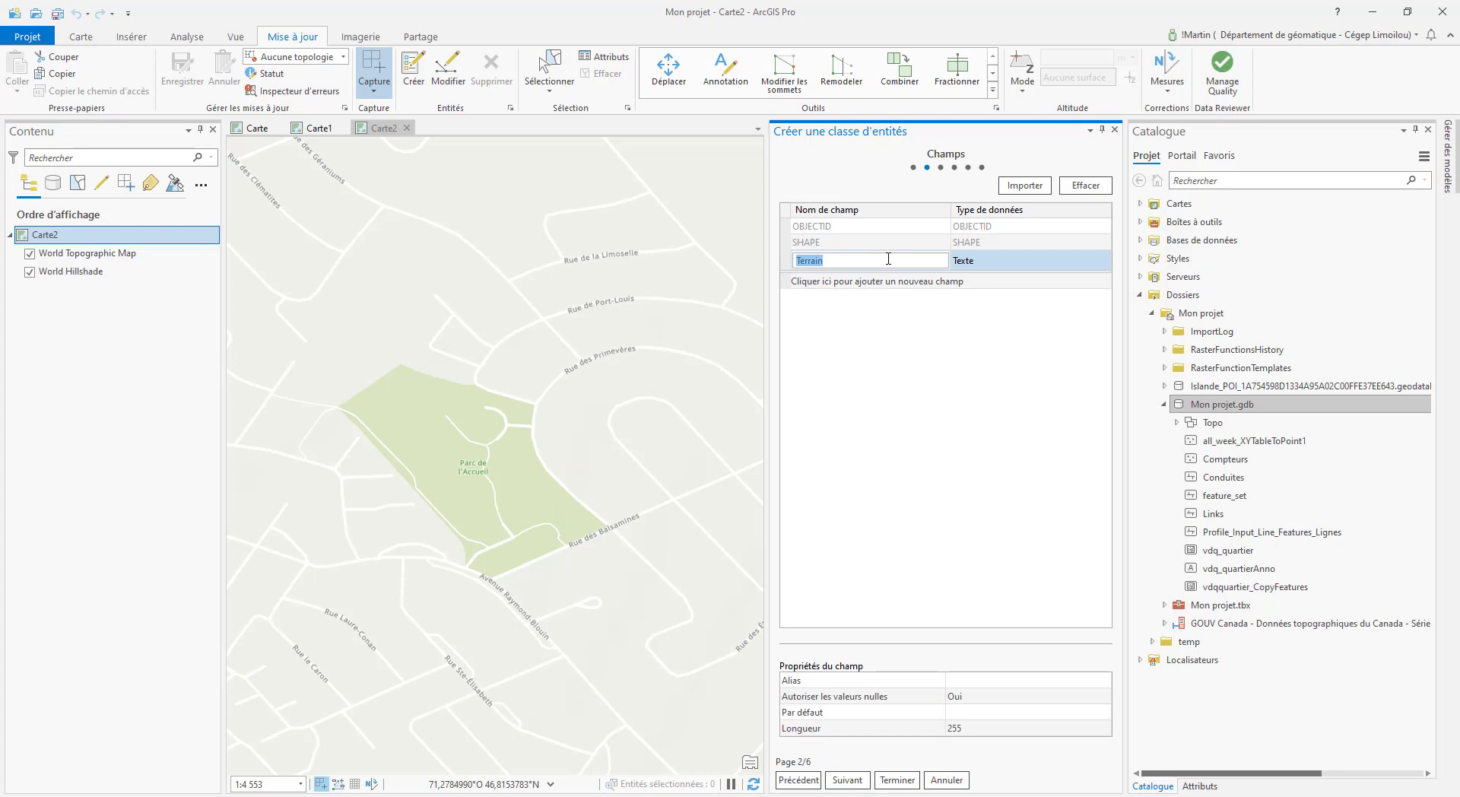
text(classe)
click(906, 283)
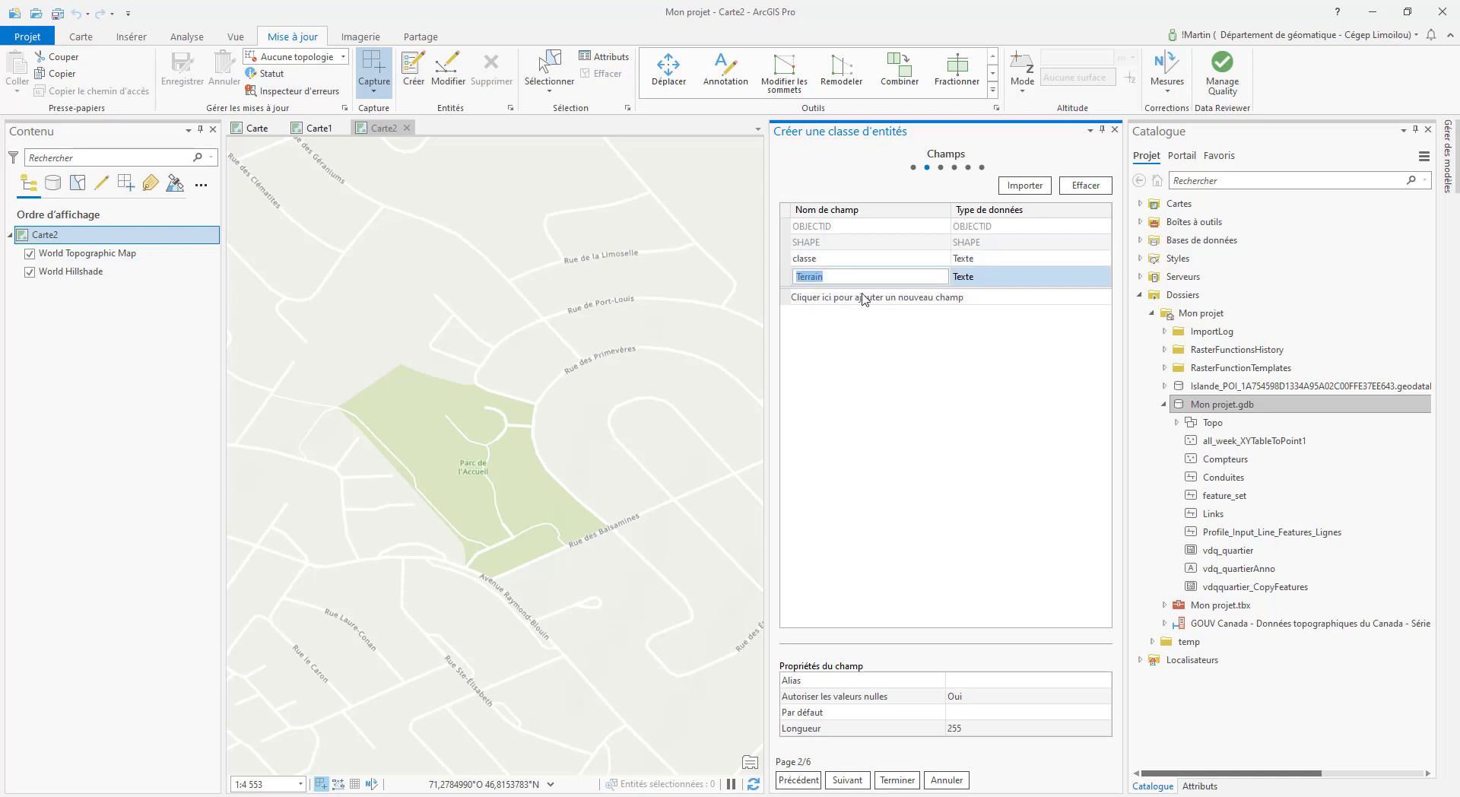
text(matériel)
click(881, 297)
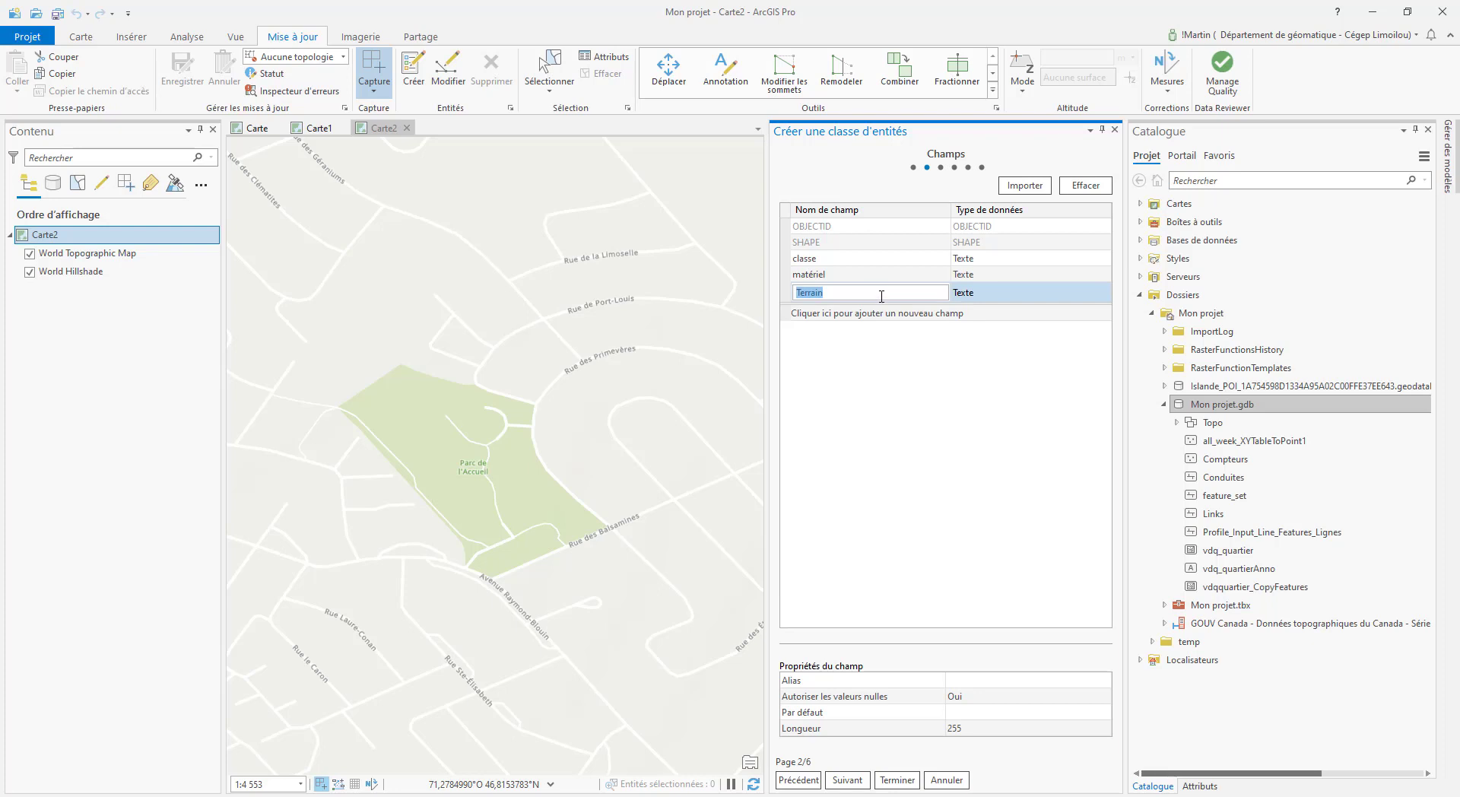
text(hauteur)
click(998, 380)
key(Return)
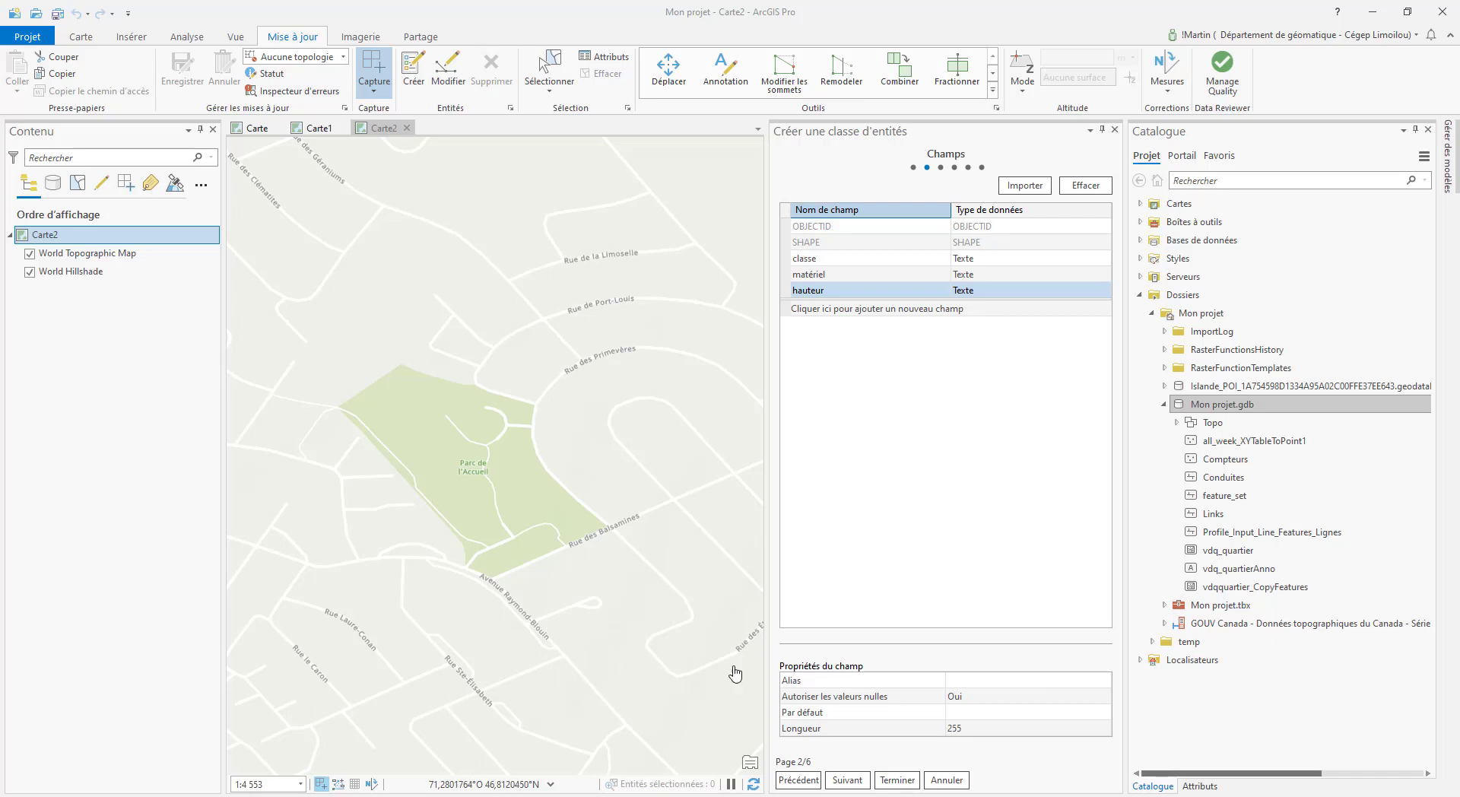
click(847, 781)
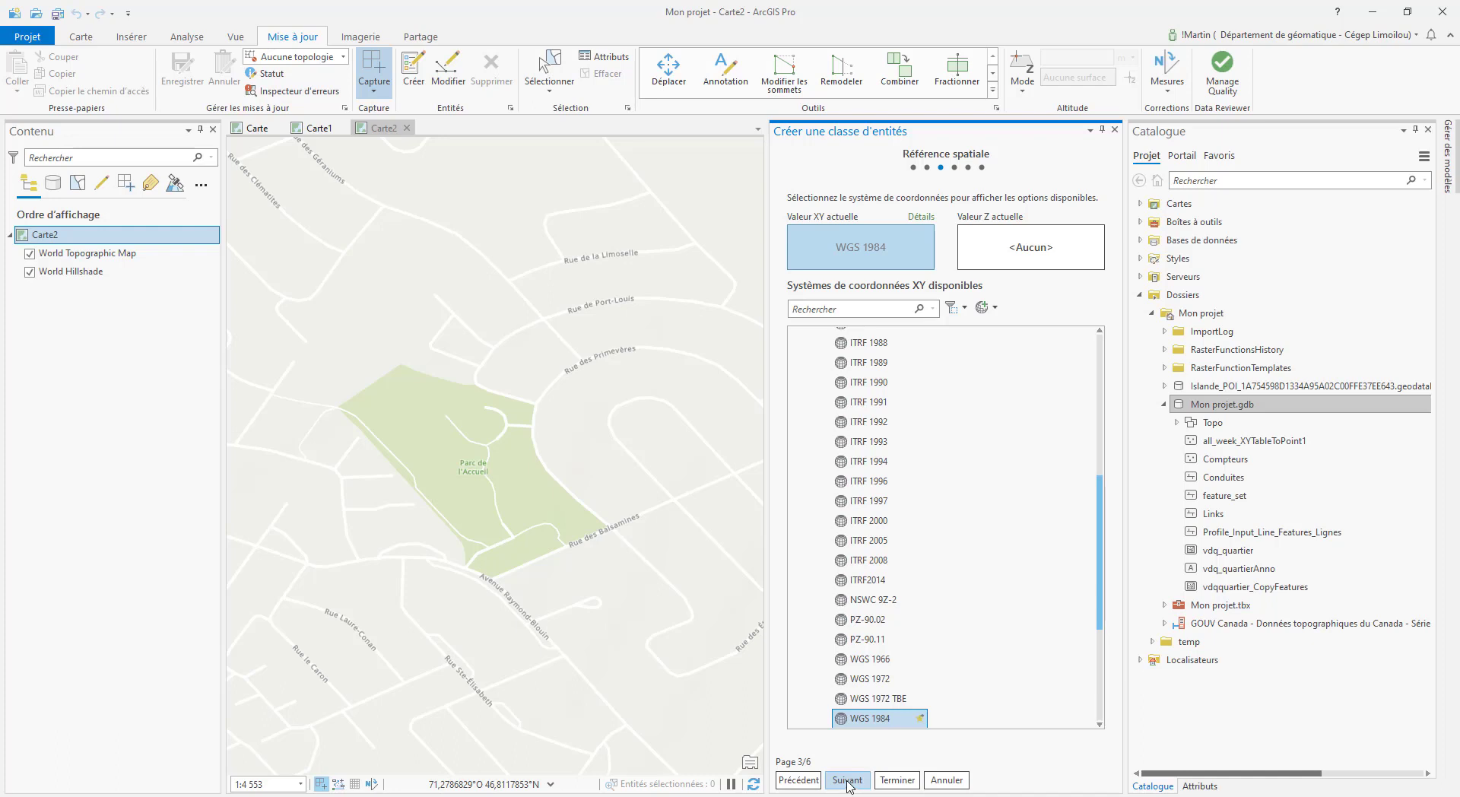
Step: Search the coordinate systems for "sphere" and assign the projected WGS 1984 Web Mercator (auxiliary sphere) system to the feature class
click(850, 312)
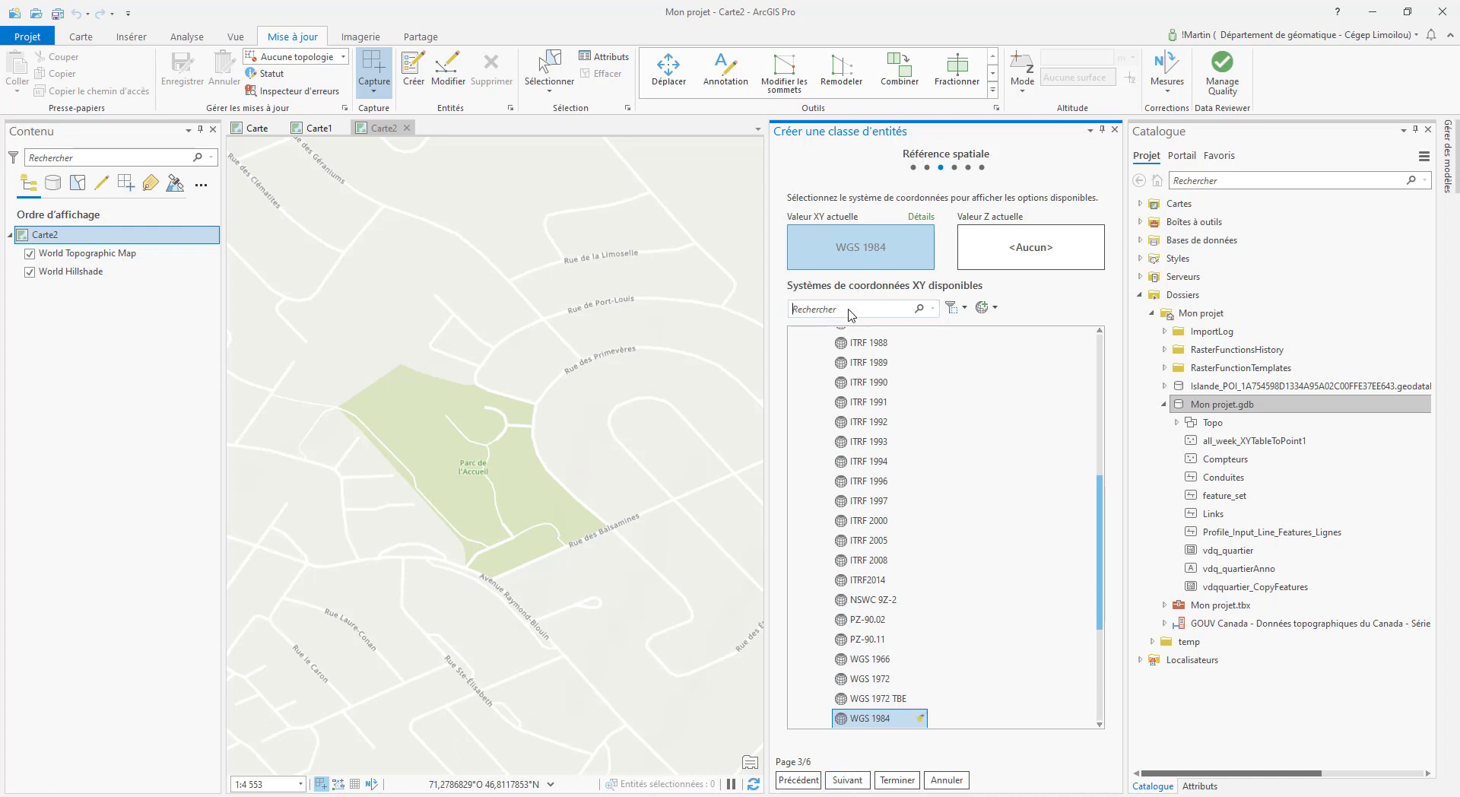
text(sphere)
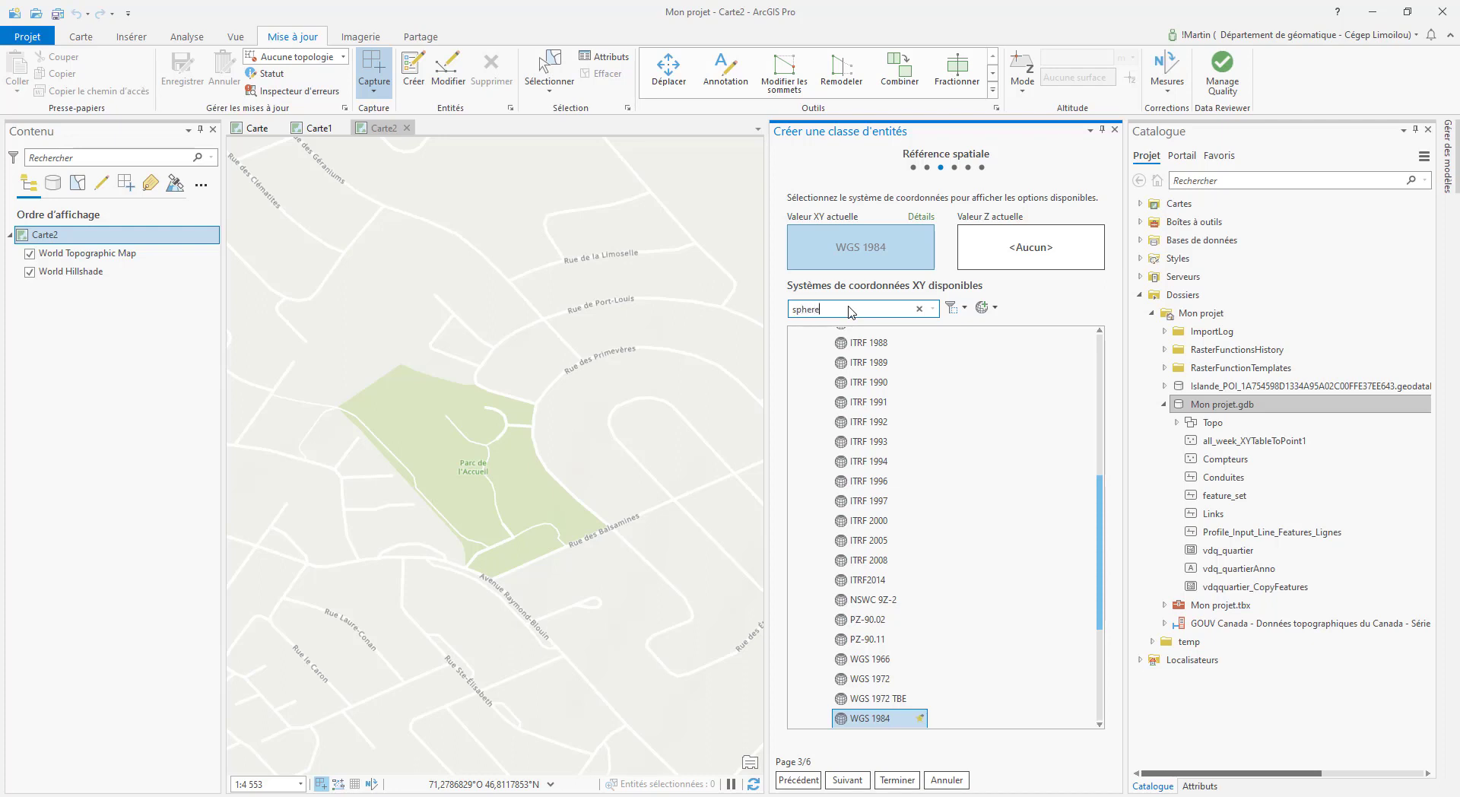
key(Return)
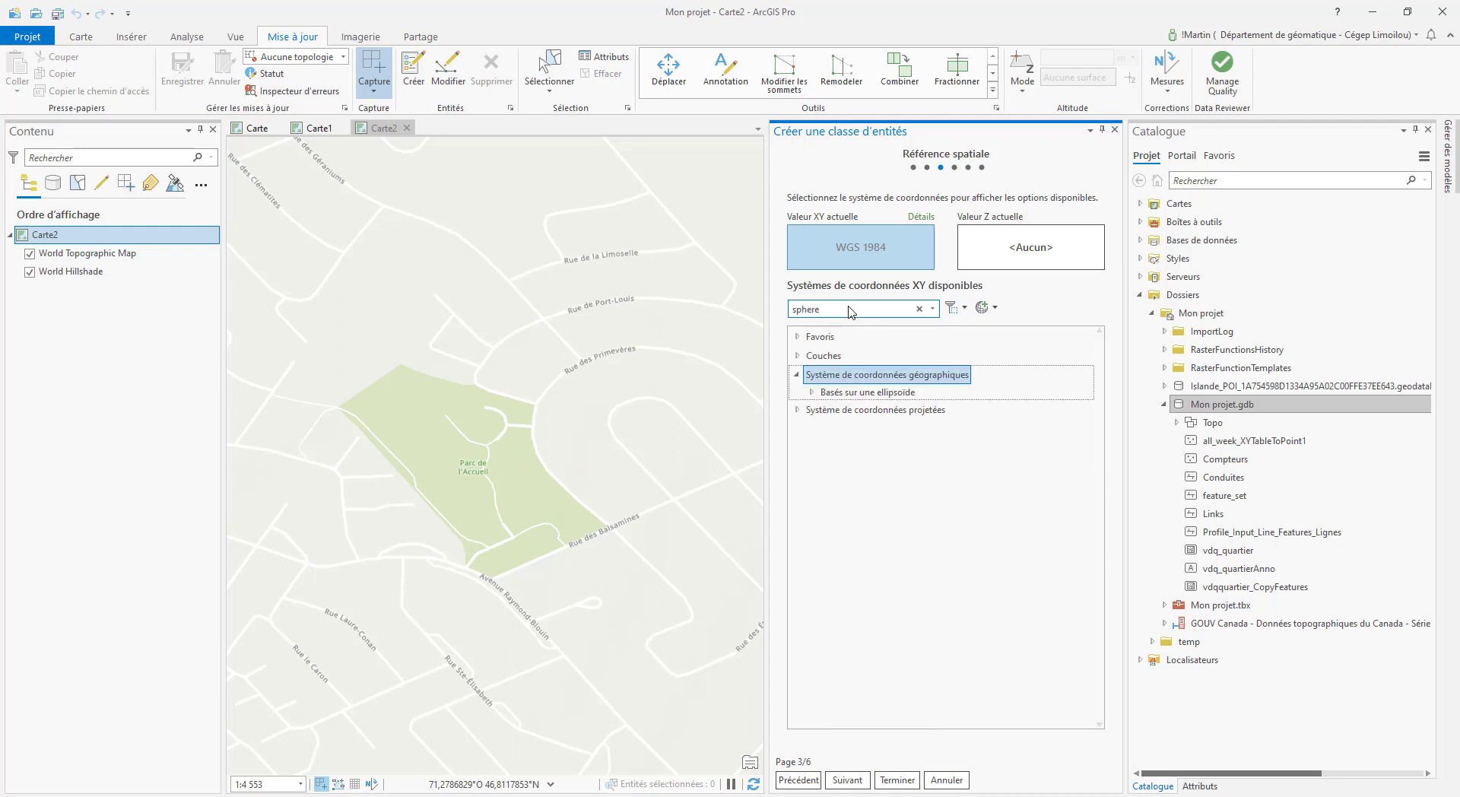
click(796, 410)
click(812, 428)
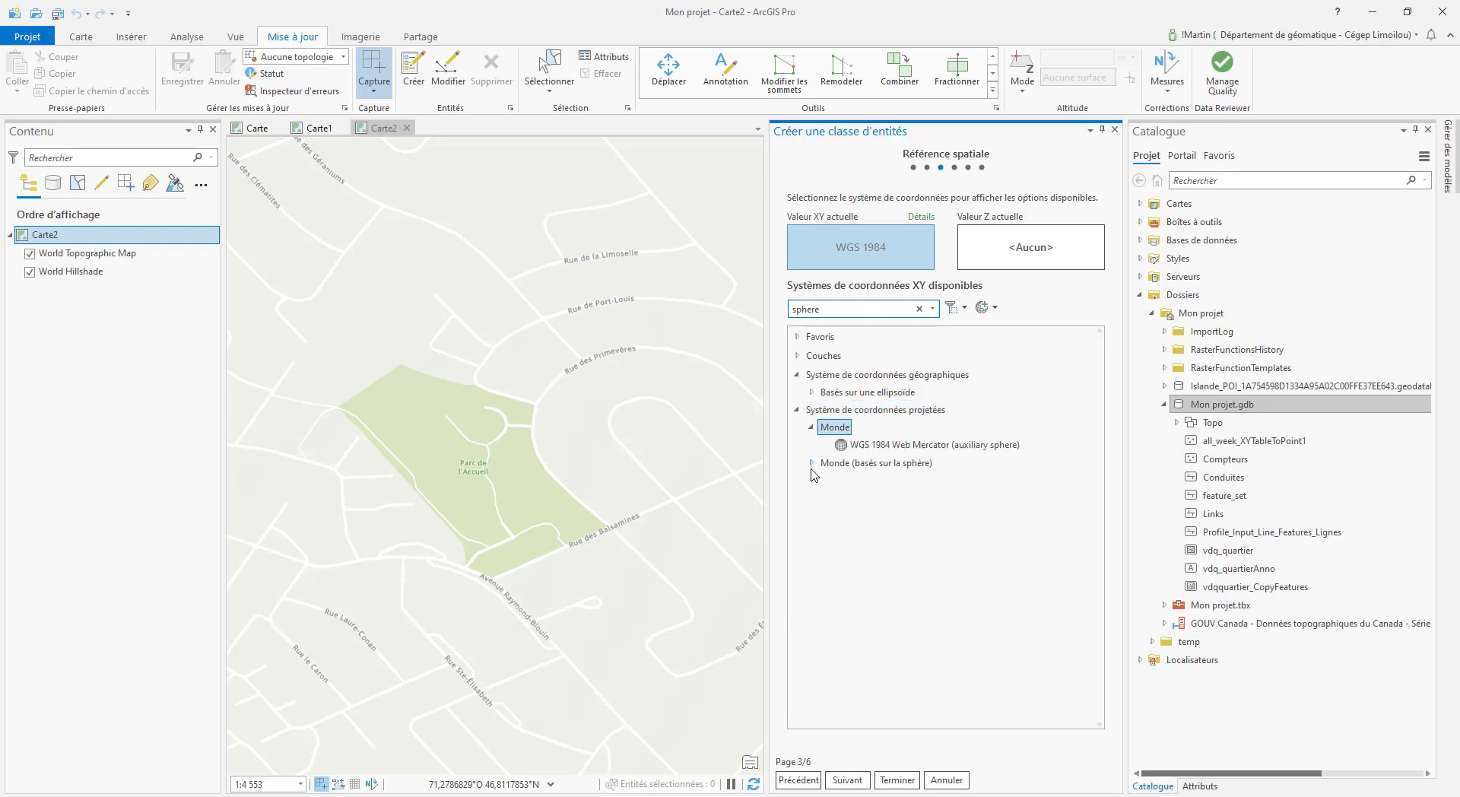
click(831, 445)
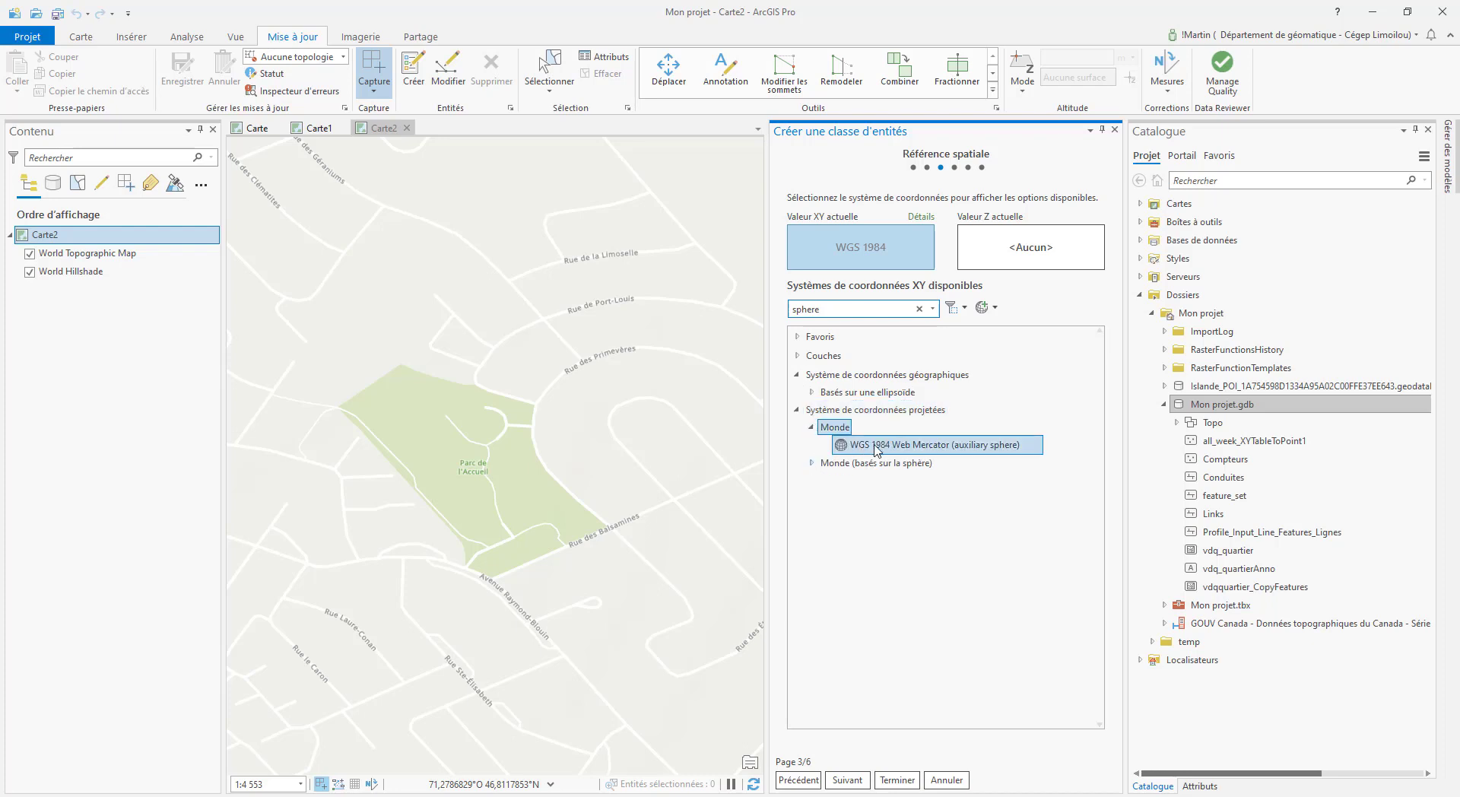
click(847, 780)
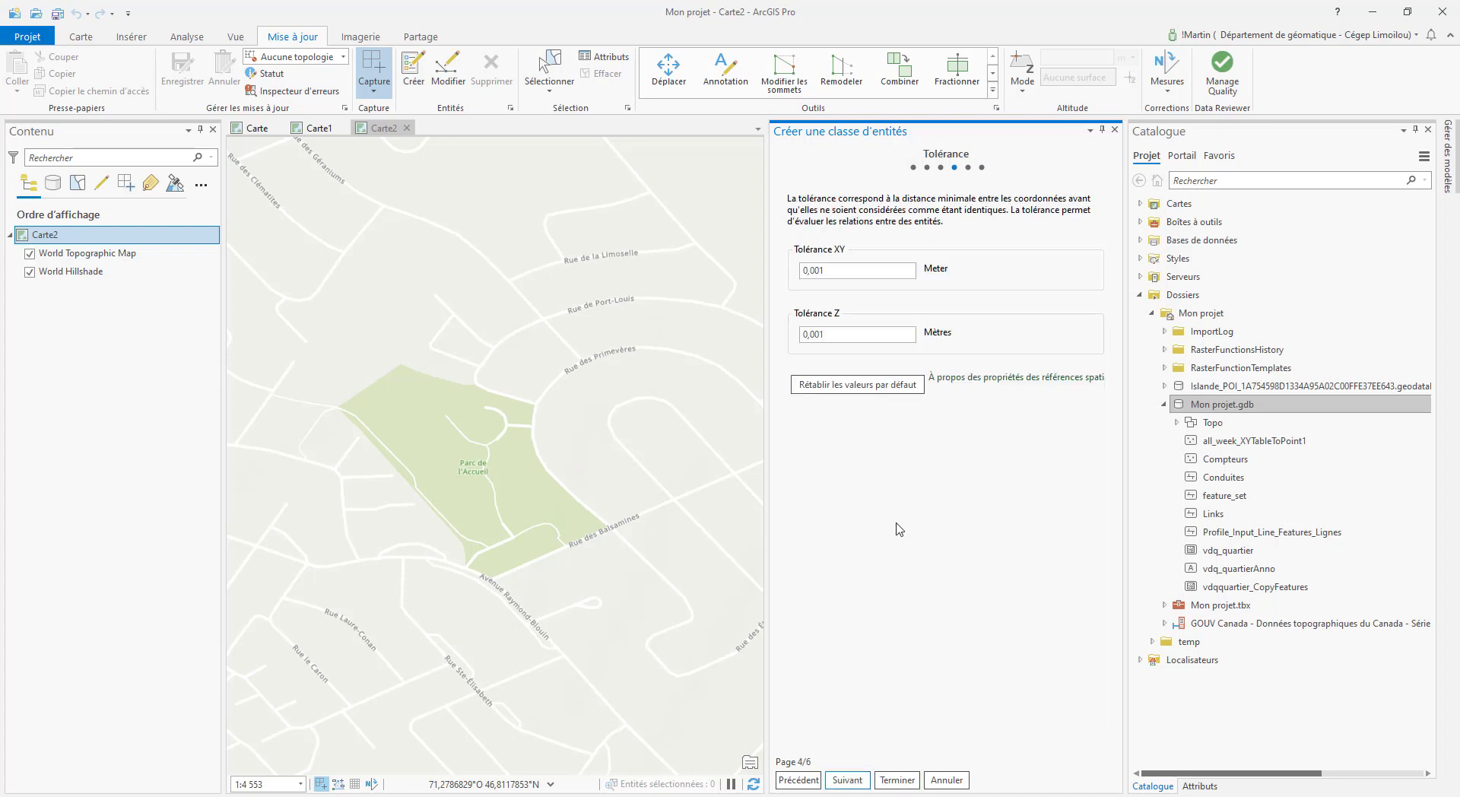
Step: Accept the default tolerance, resolution and storage configuration, finish creating the feature class, and select Poteaux in the geodatabase
click(847, 779)
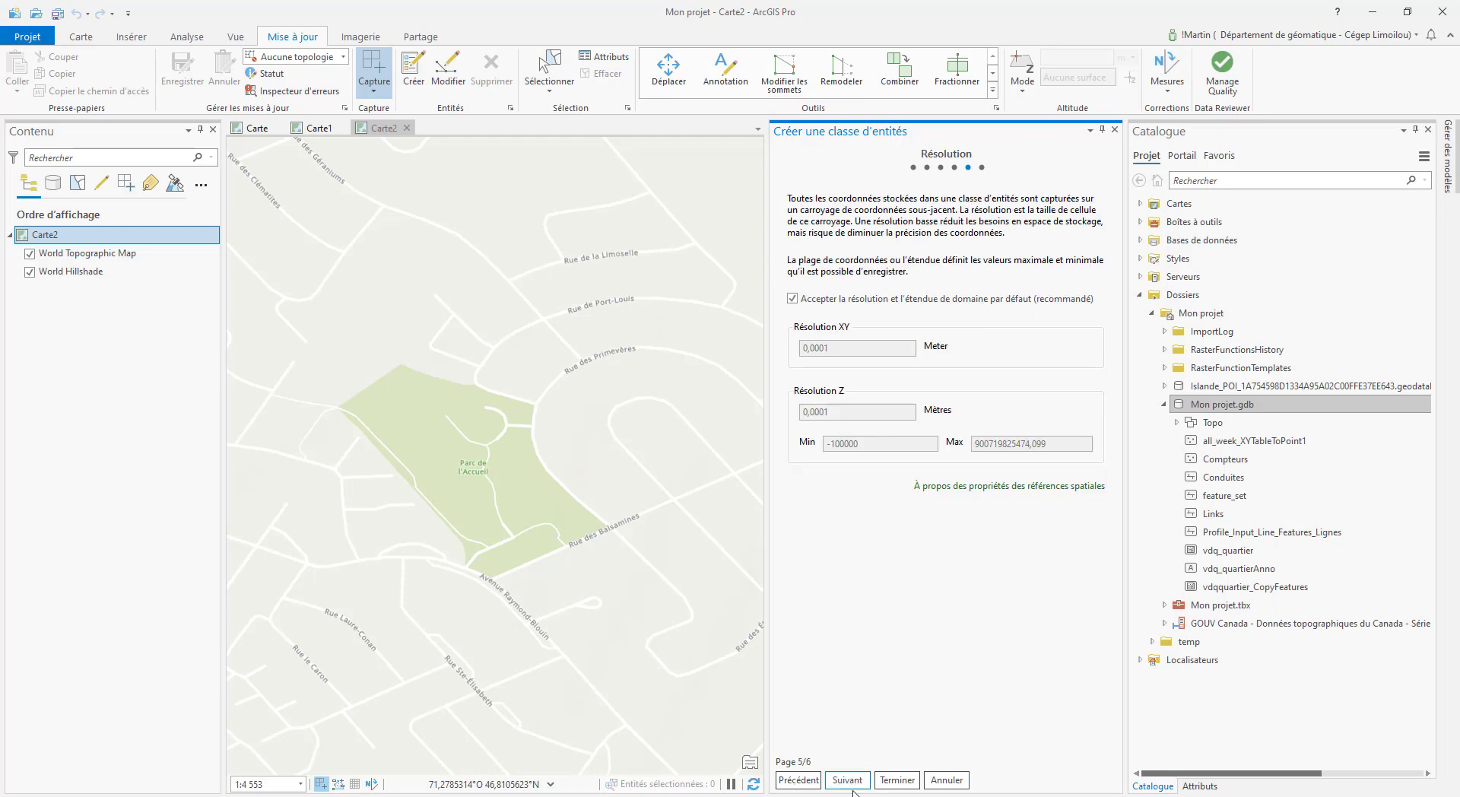
click(851, 783)
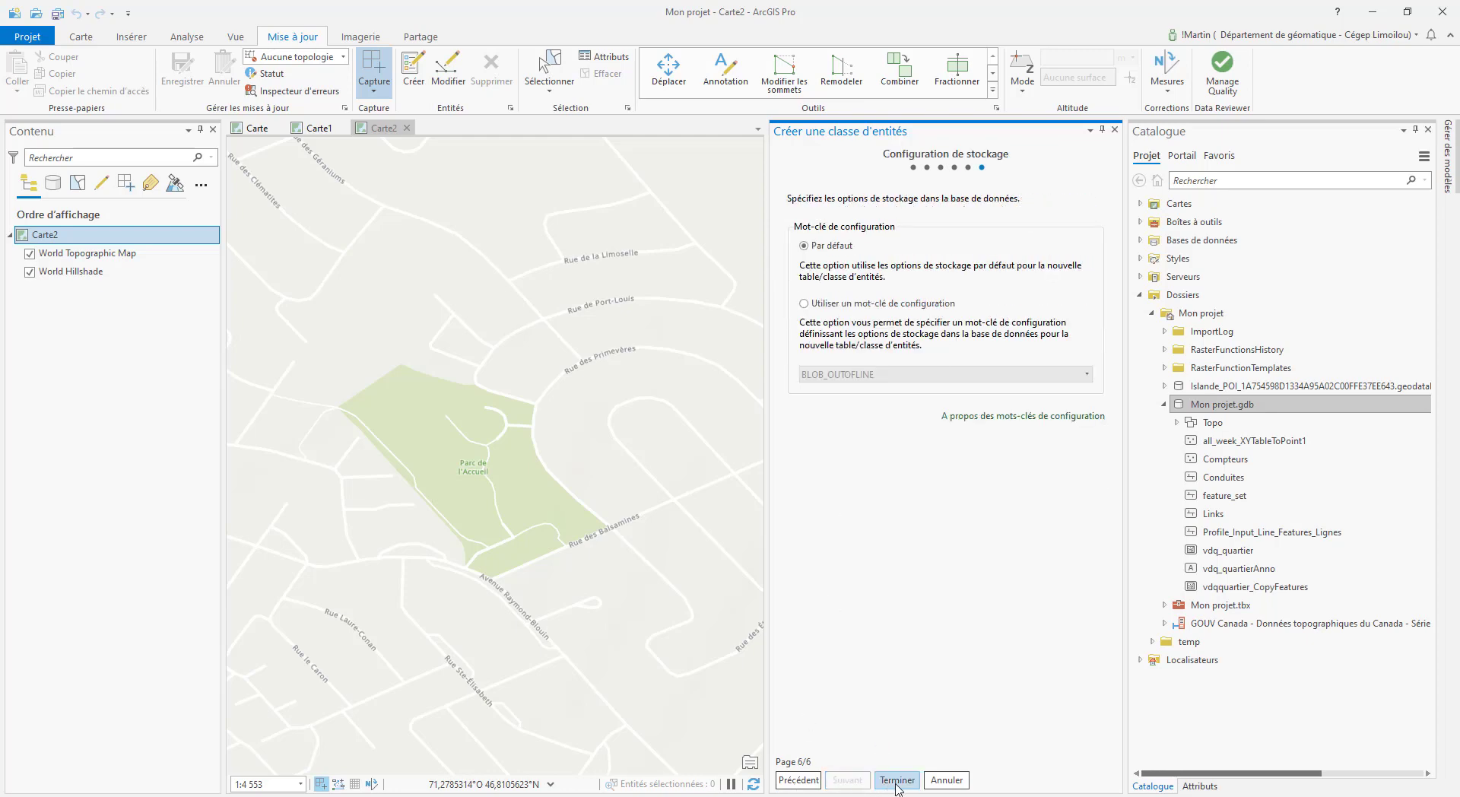
click(896, 782)
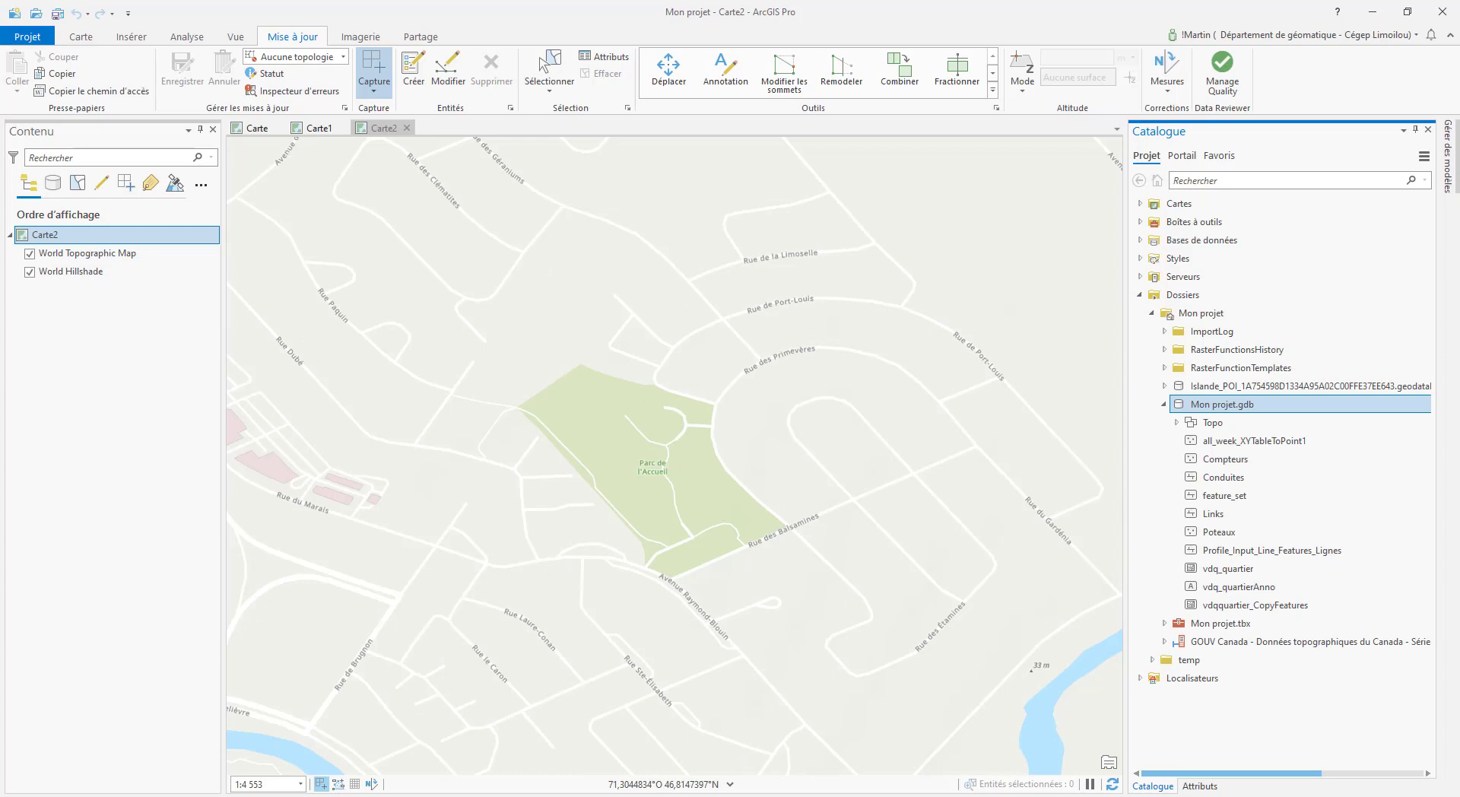
click(1203, 536)
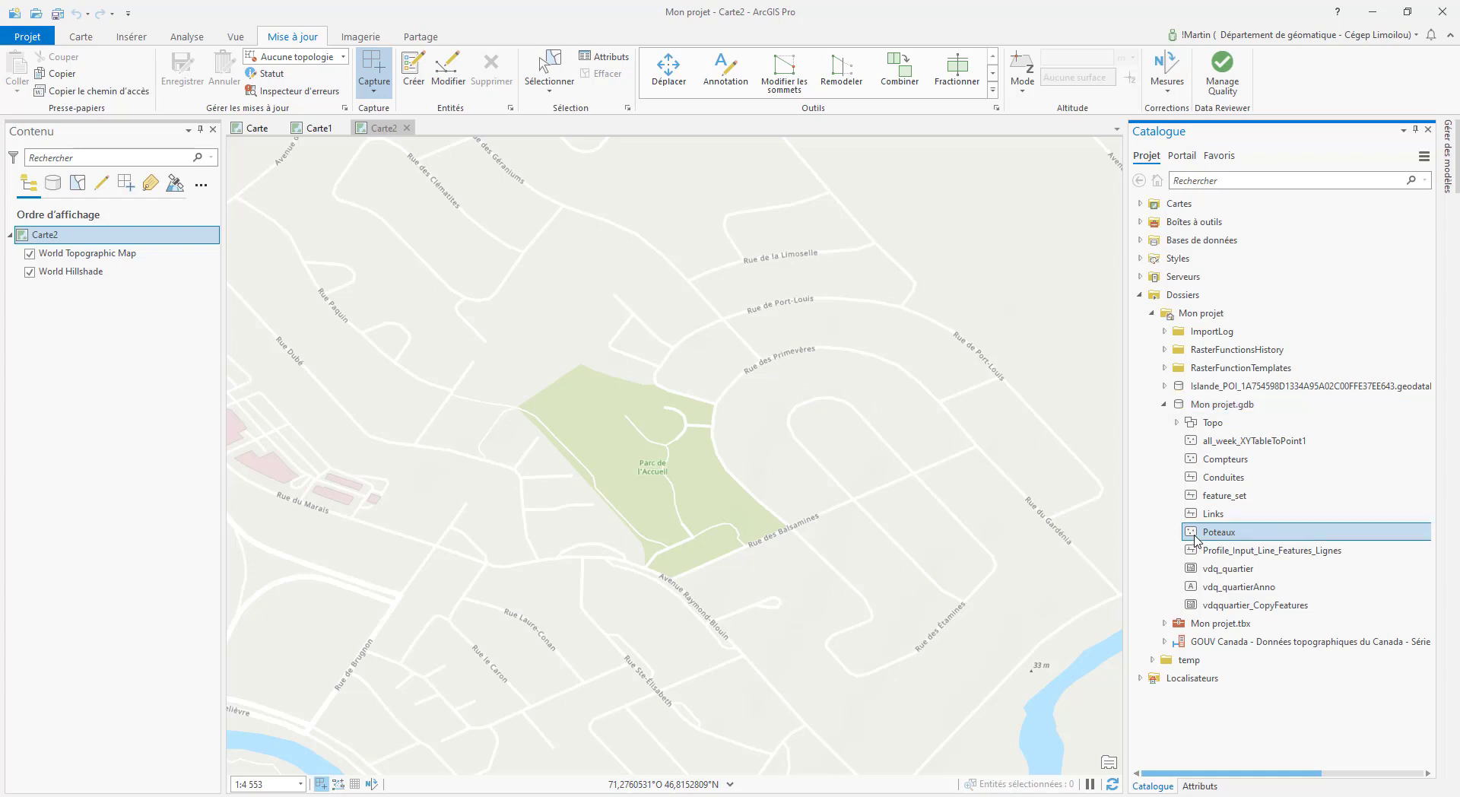
Step: Open the domains of Mon projet.gdb and add a text domain named Classe with the description Classe
right_click(1202, 409)
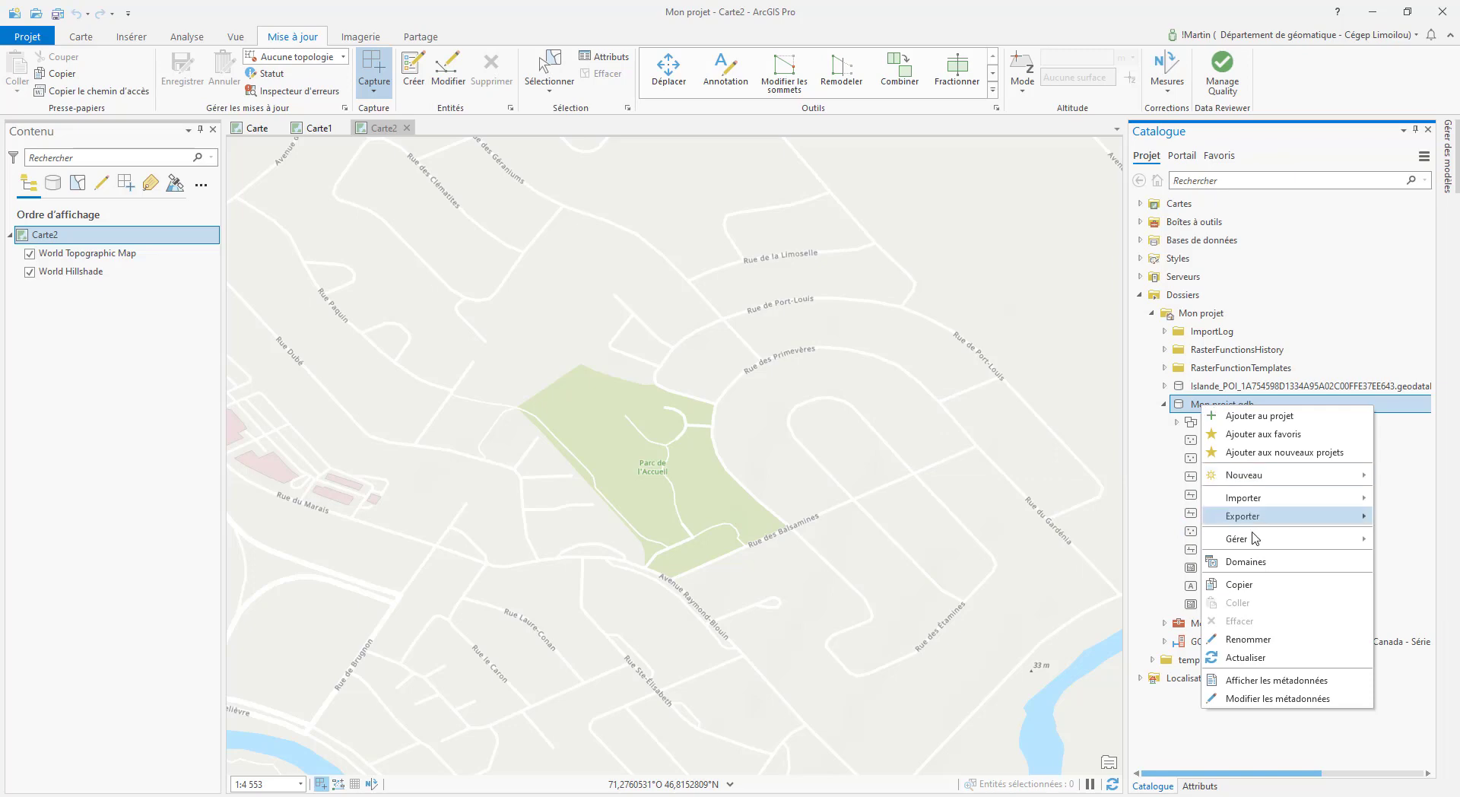
click(1246, 561)
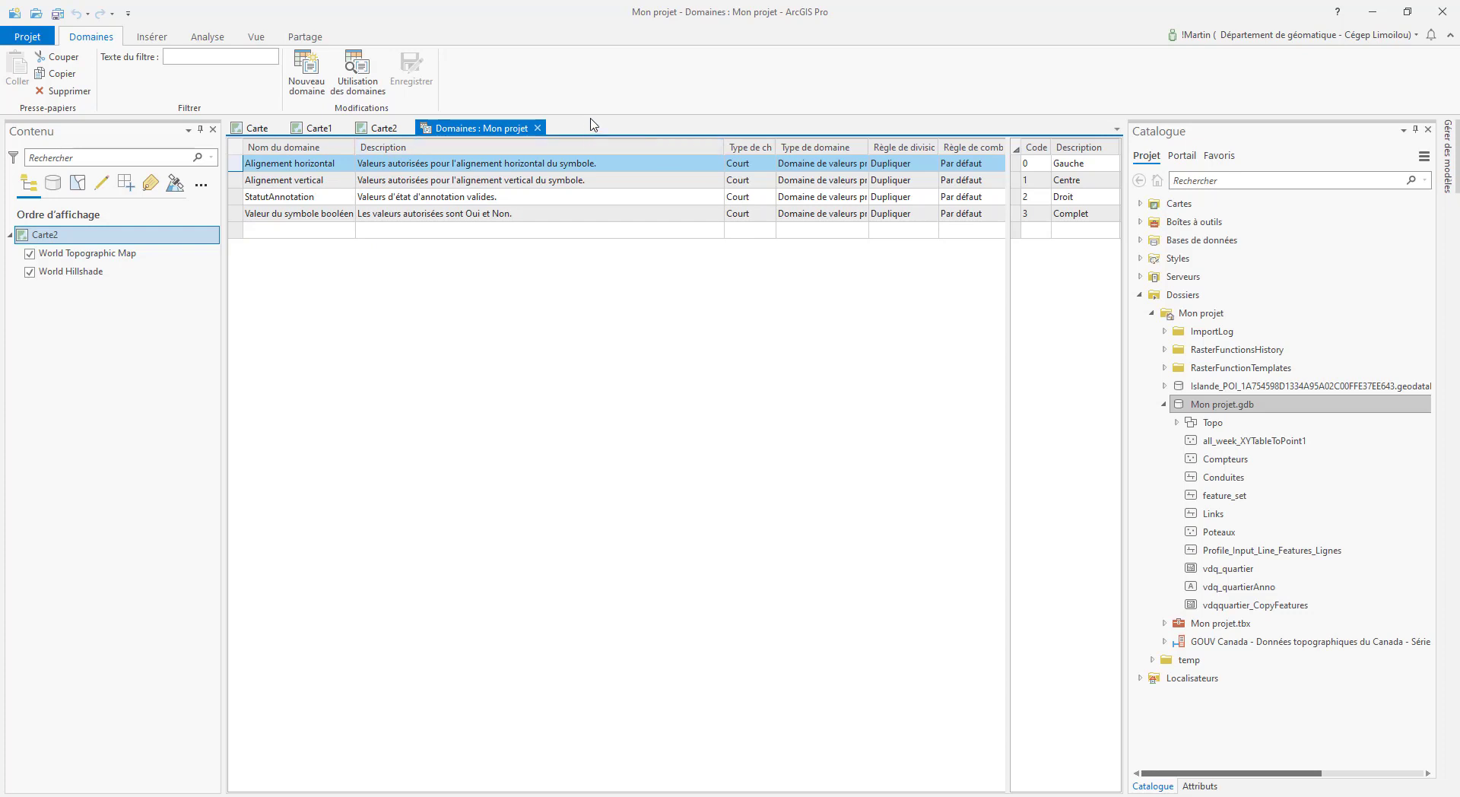
click(256, 234)
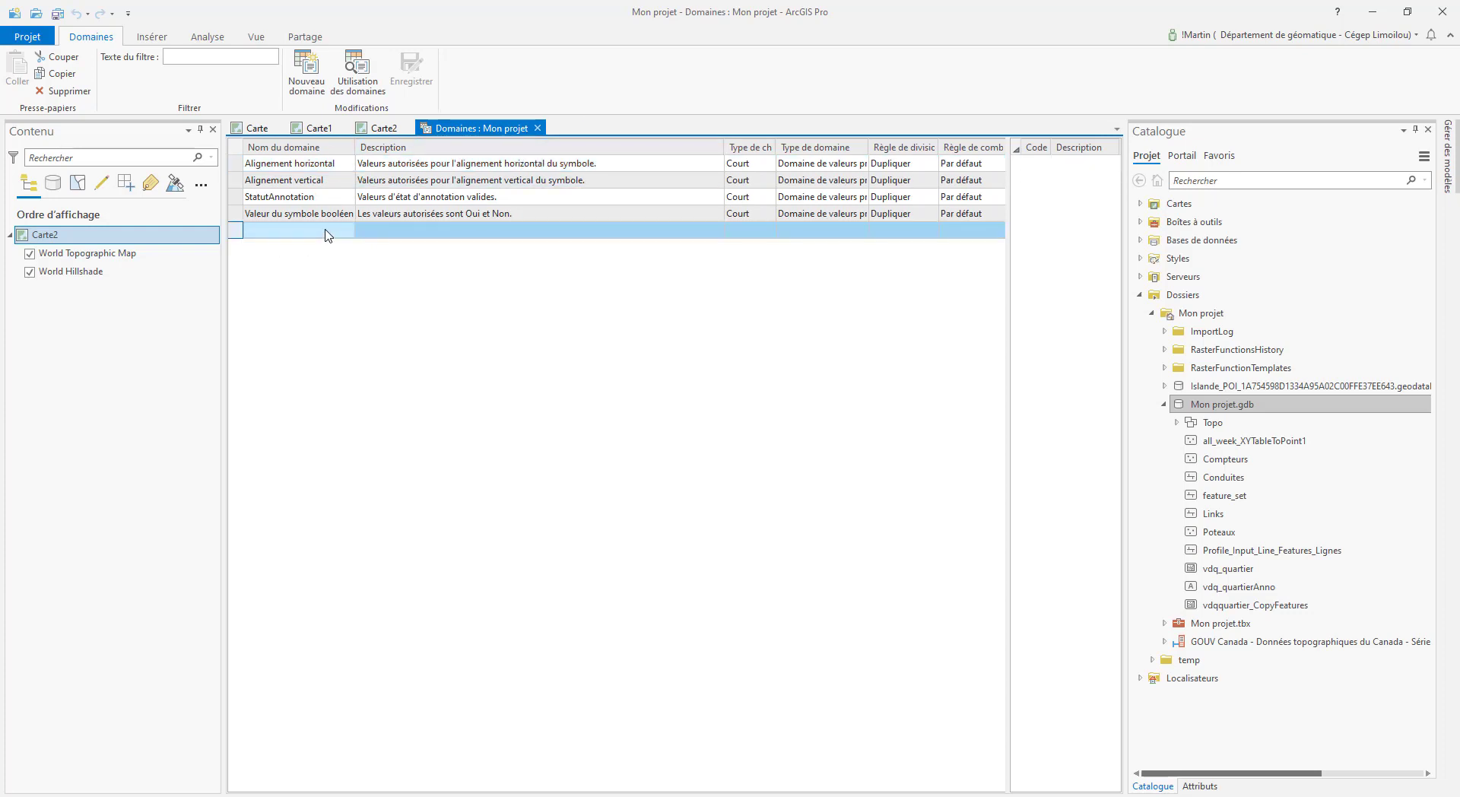
click(295, 235)
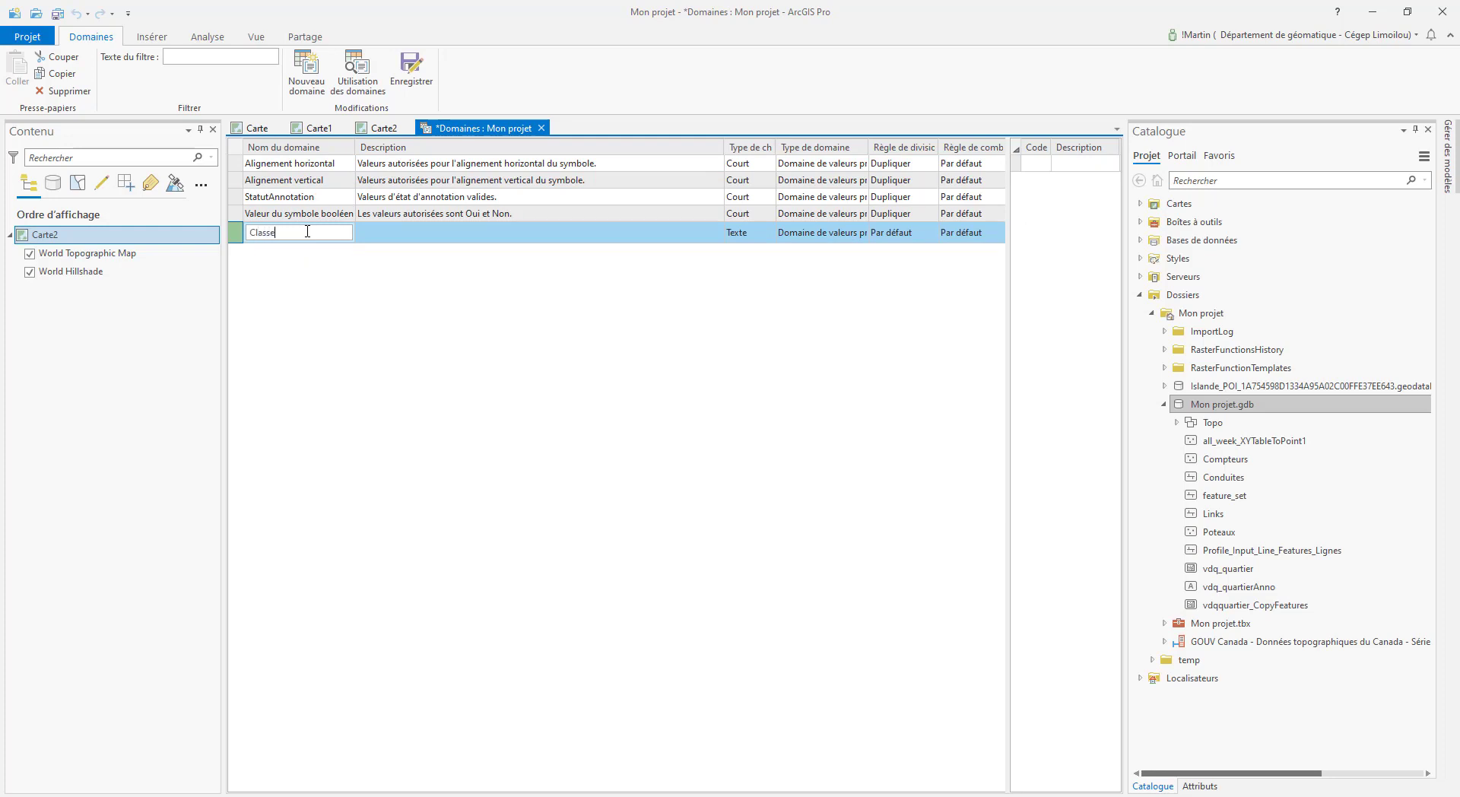
key(Tab)
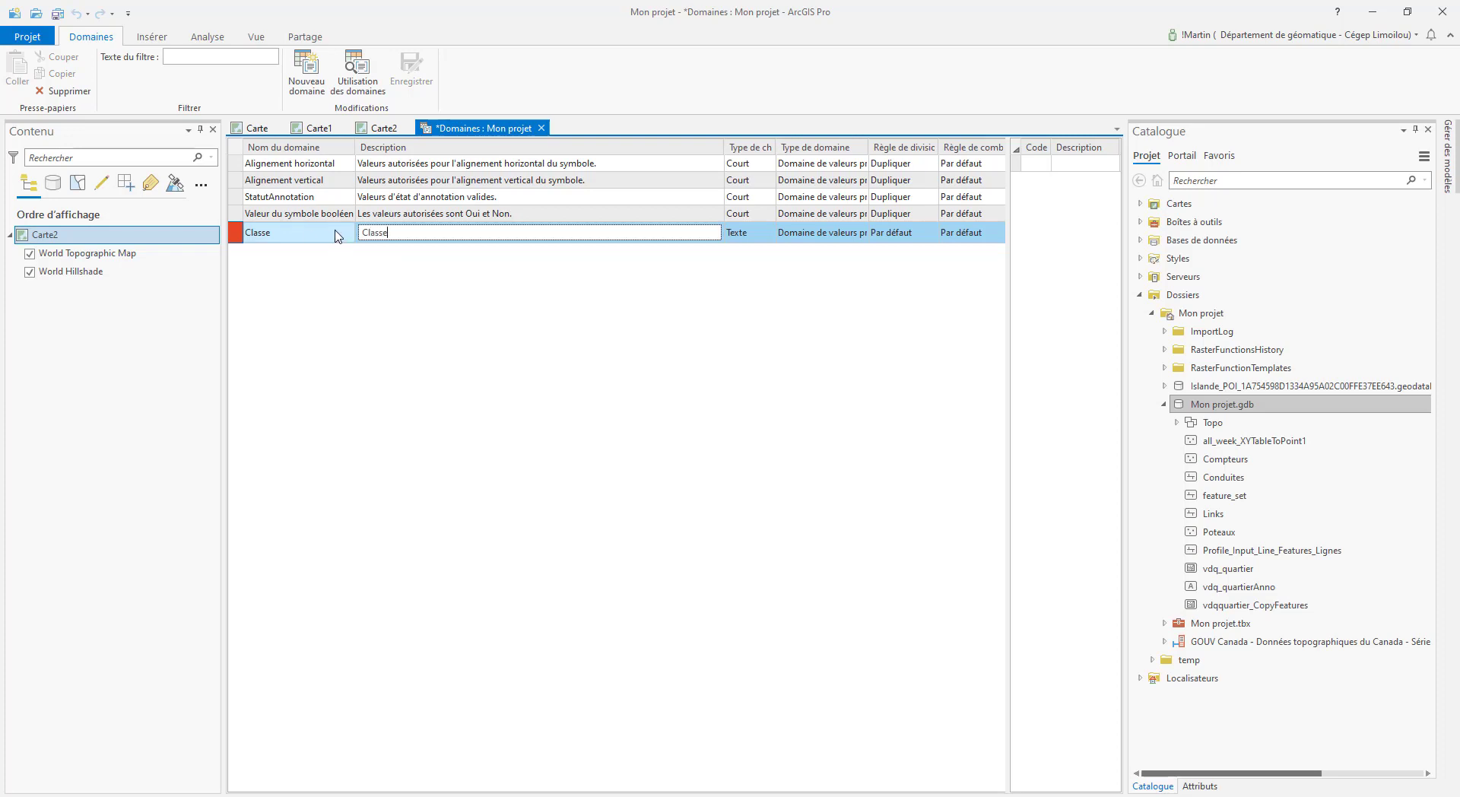
Step: Add the coded values 1 and 2 to the Classe domain, with descriptions 1 and 2
click(1042, 165)
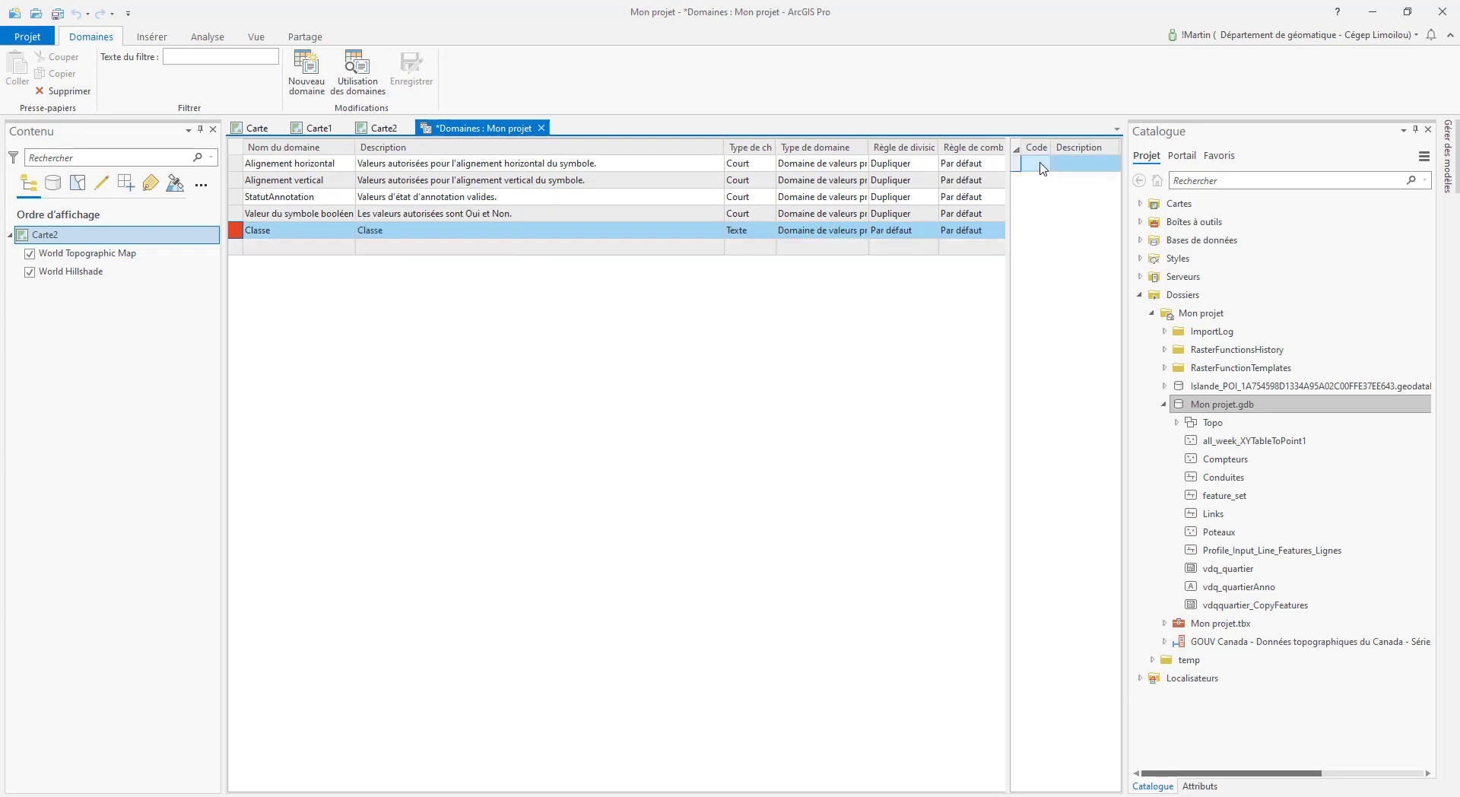
click(1040, 166)
text(1)
key(Tab)
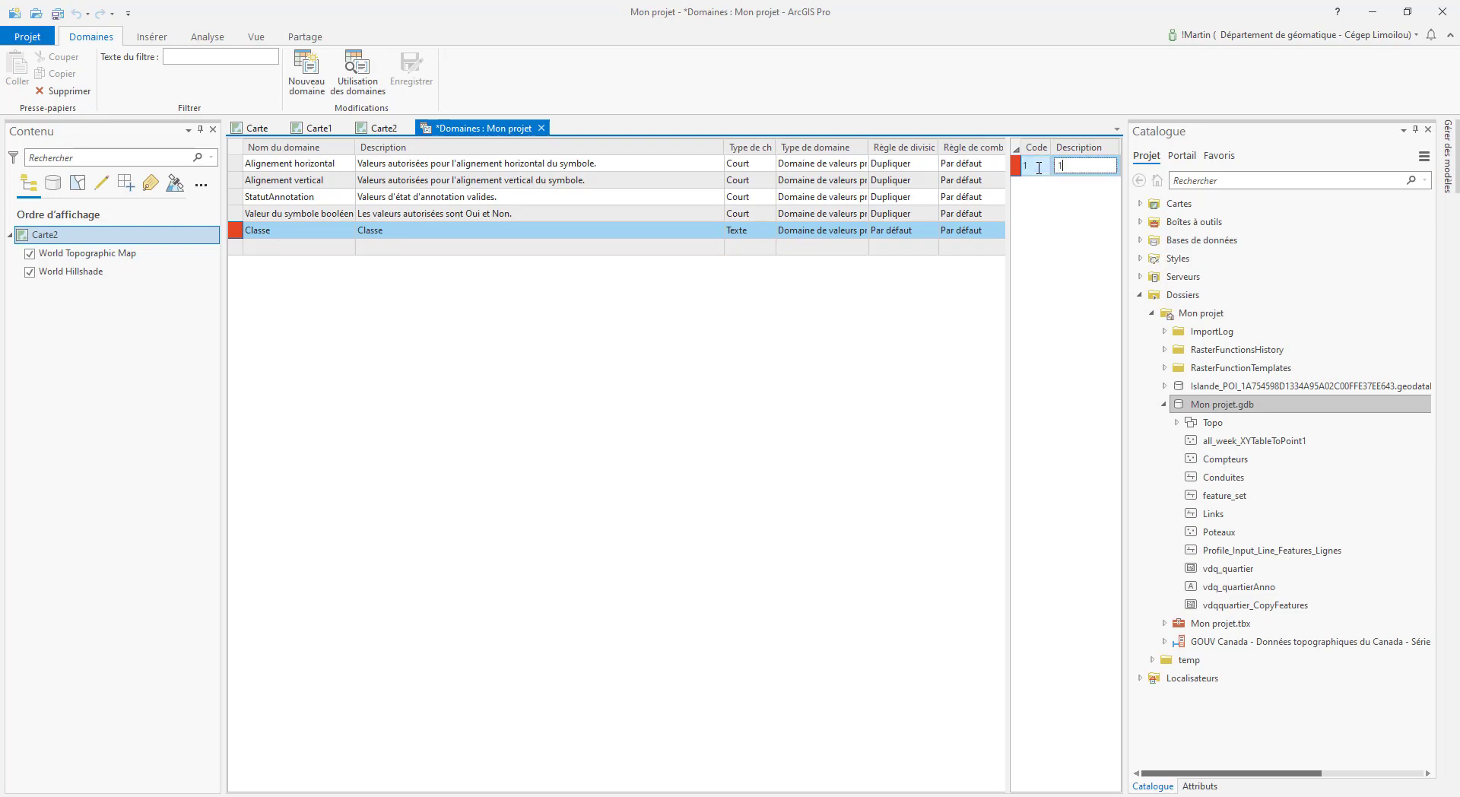
text(1)
key(Return)
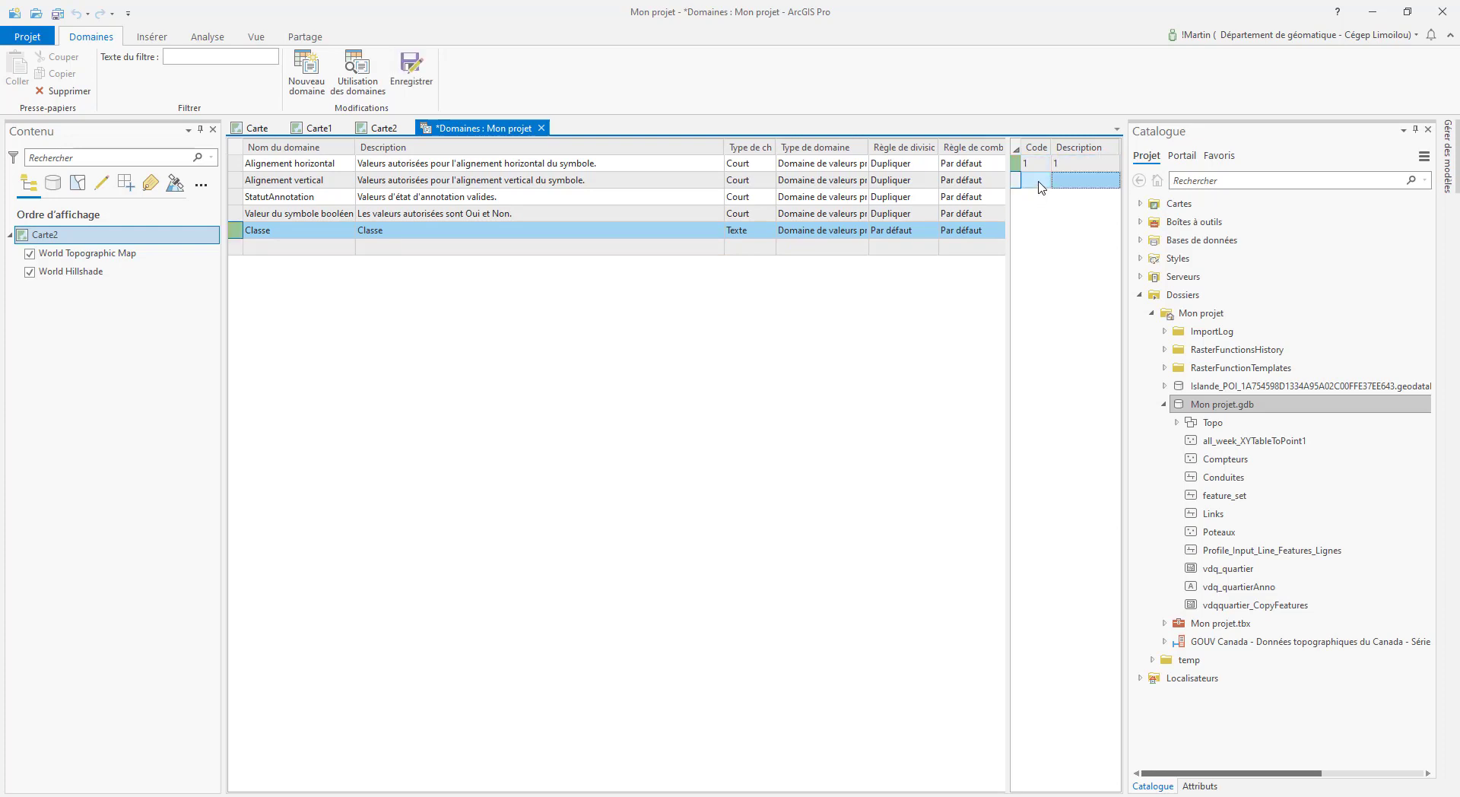
click(1036, 181)
text(2)
key(Tab)
text(2)
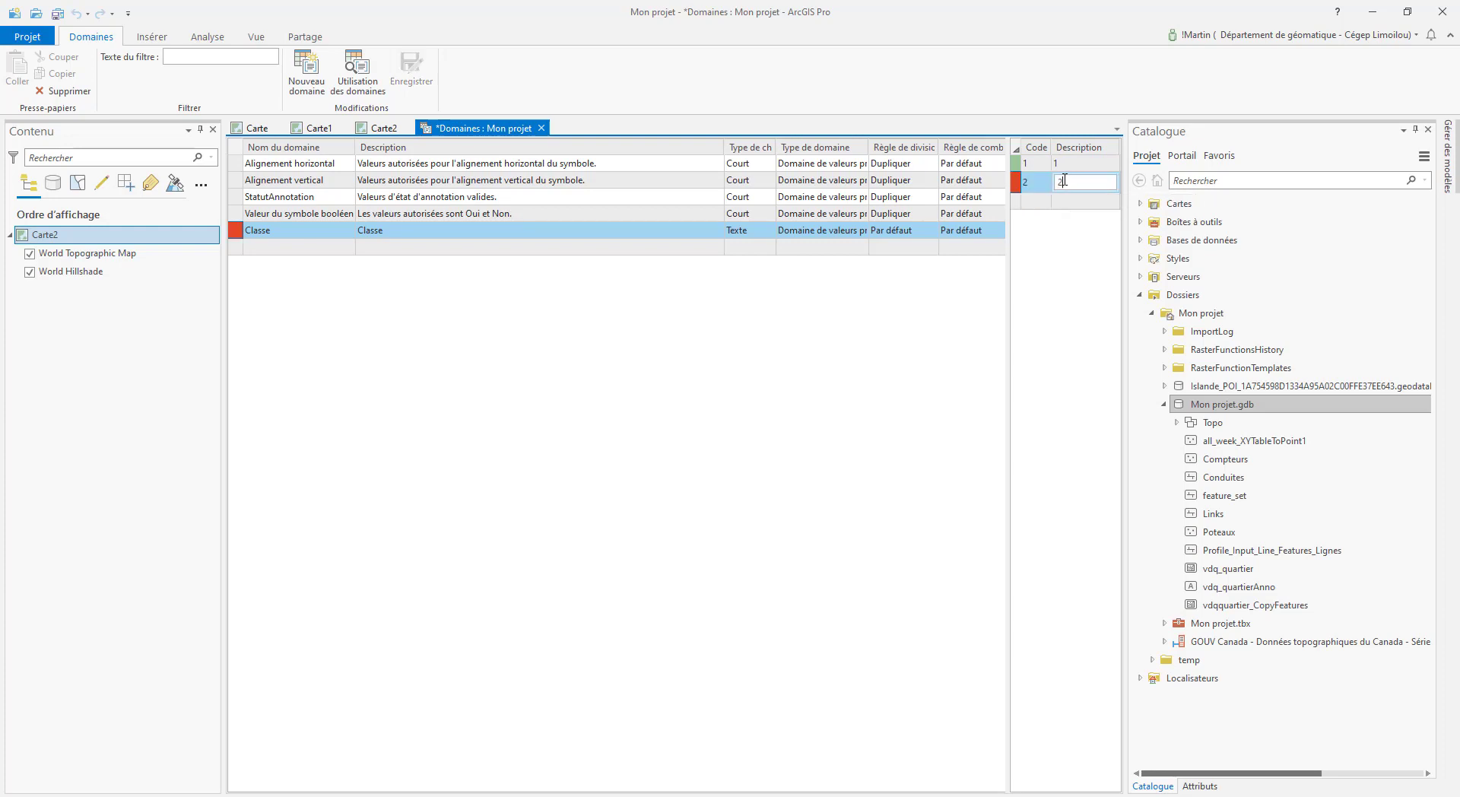
key(Return)
Step: Add the coded values 3 and 4 to the Classe domain, with descriptions 3 and 4
click(1033, 197)
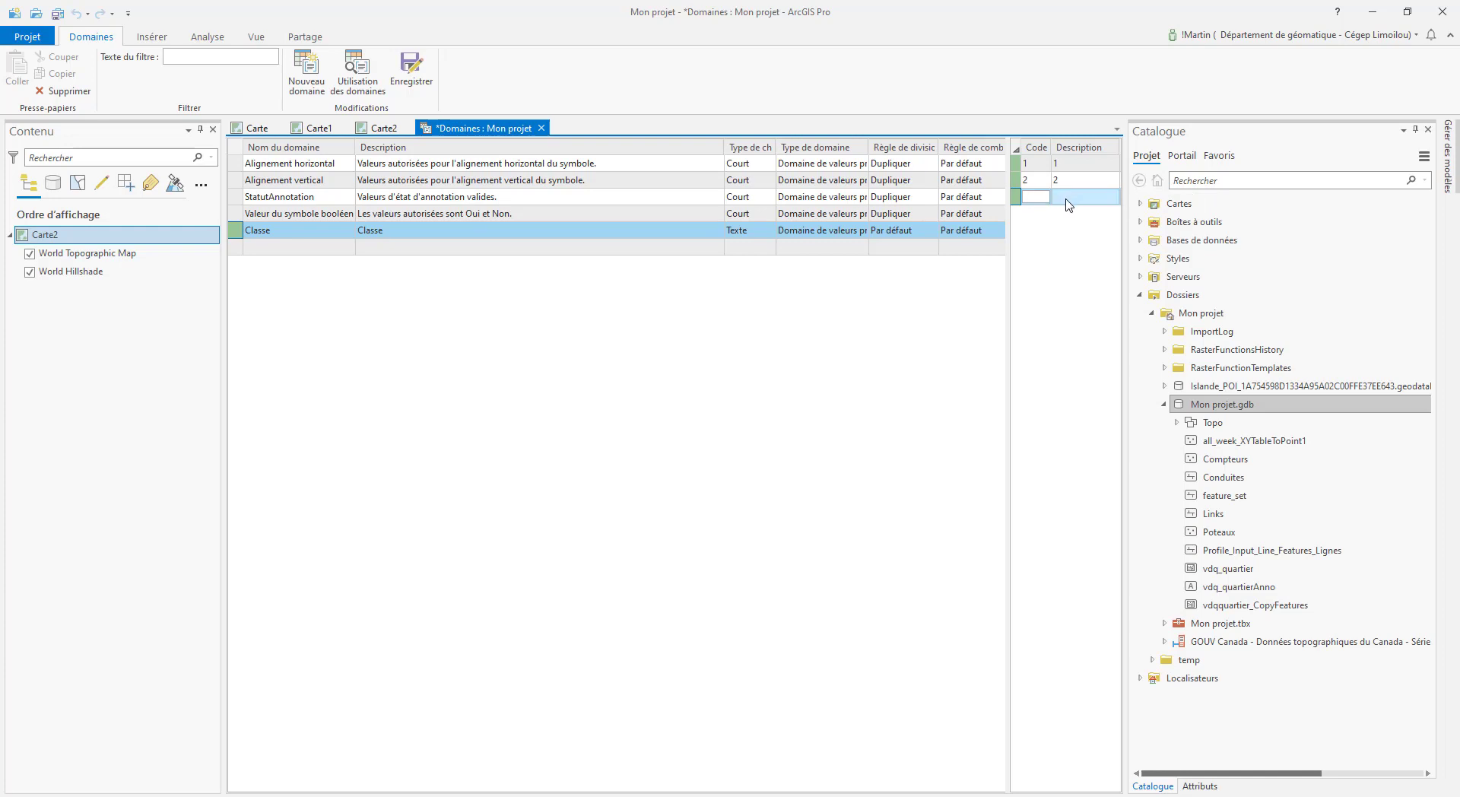
text(3)
click(1076, 197)
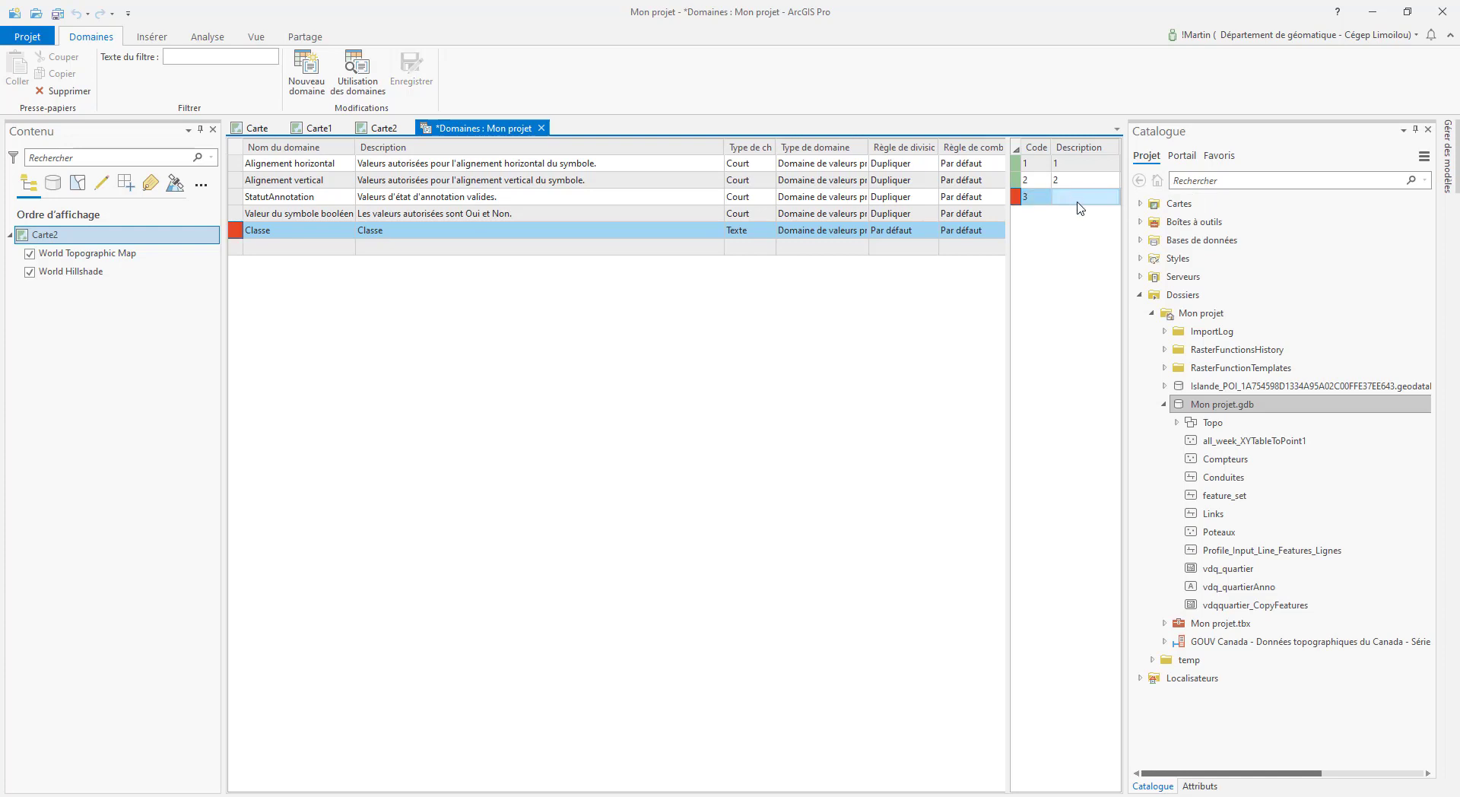
text(3)
key(Return)
click(1033, 217)
click(1027, 213)
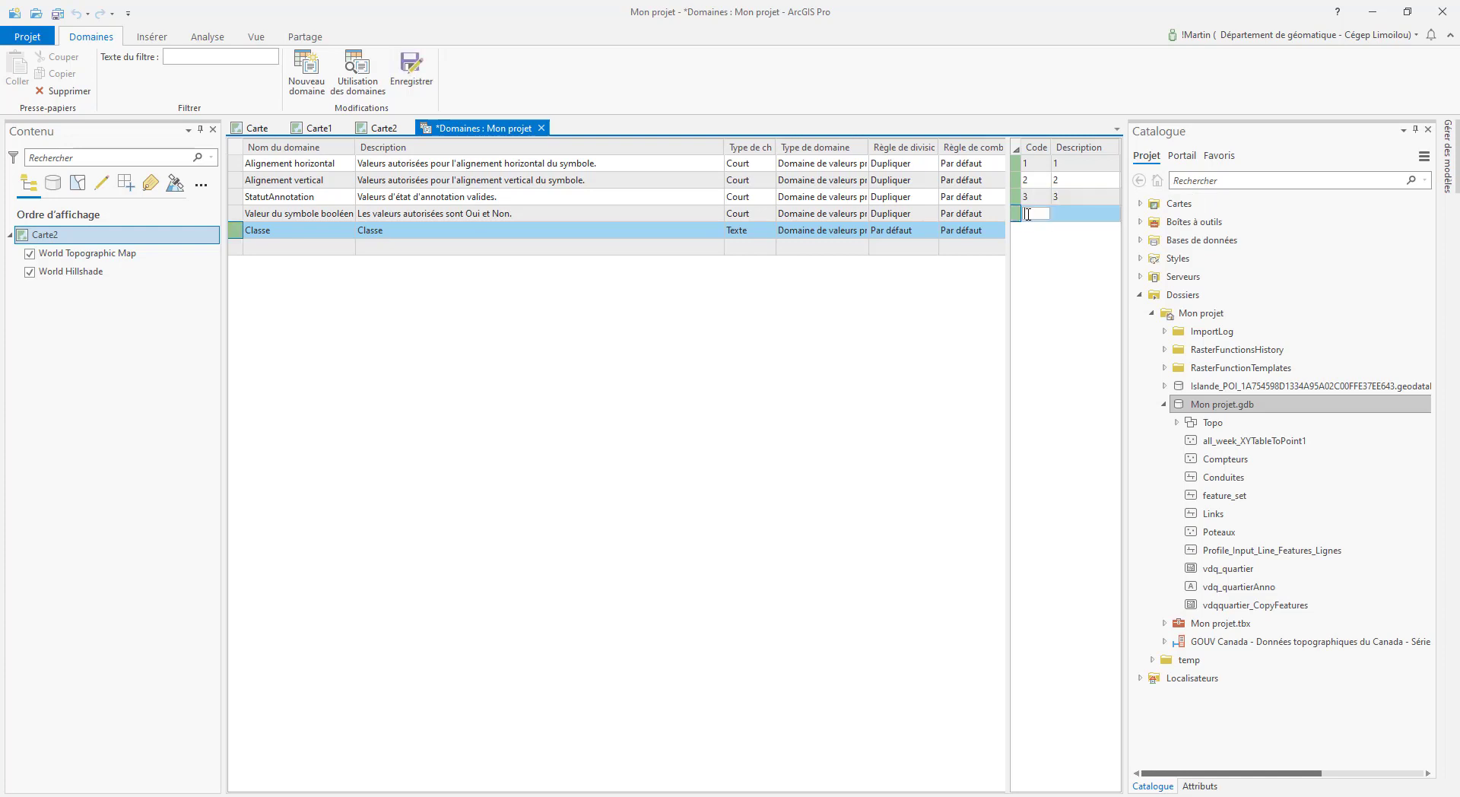
text(4)
click(1073, 216)
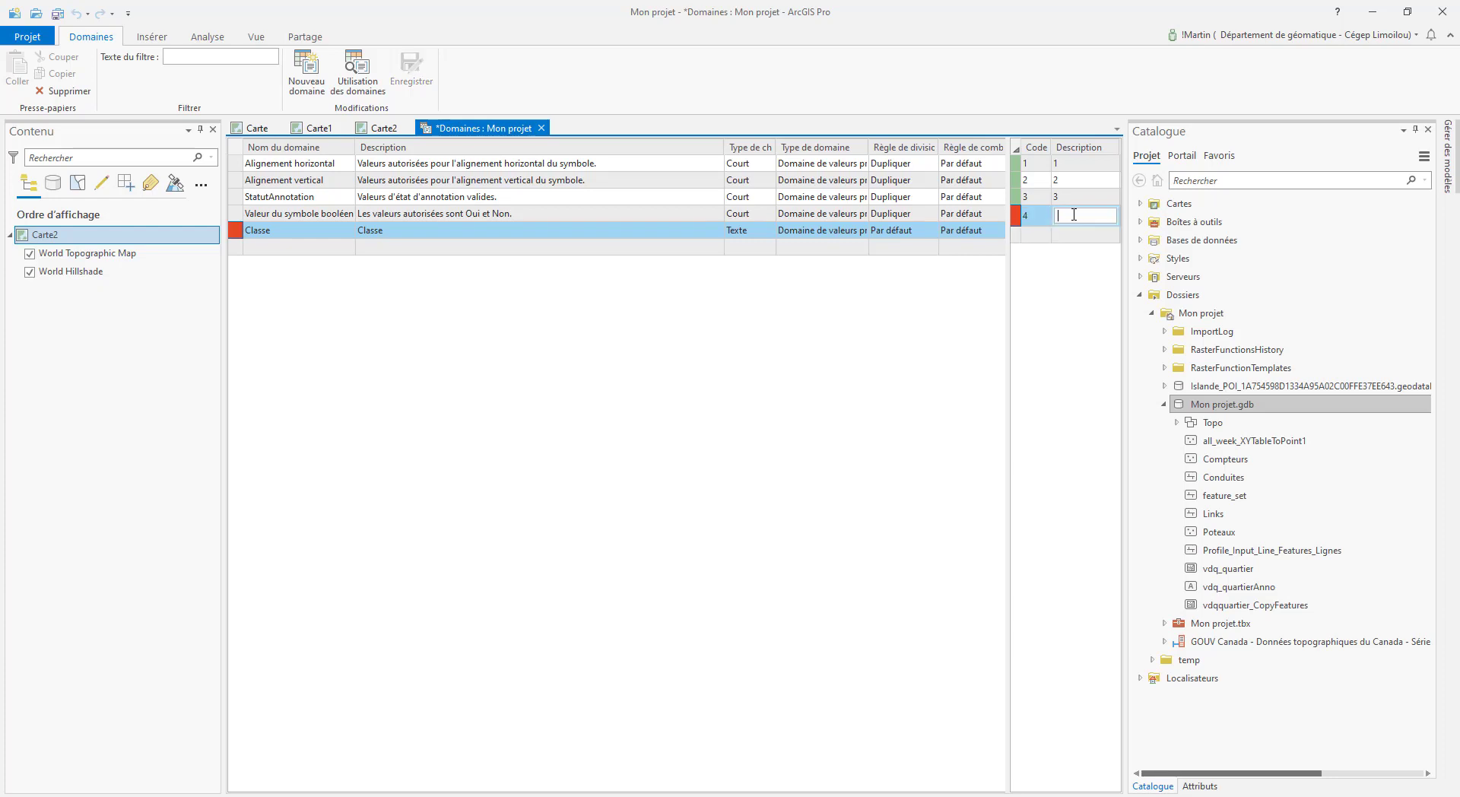
text(4)
key(Return)
Step: Add the coded value 5 with description 5 to the Classe domain and save the domain changes
click(1038, 230)
text(5)
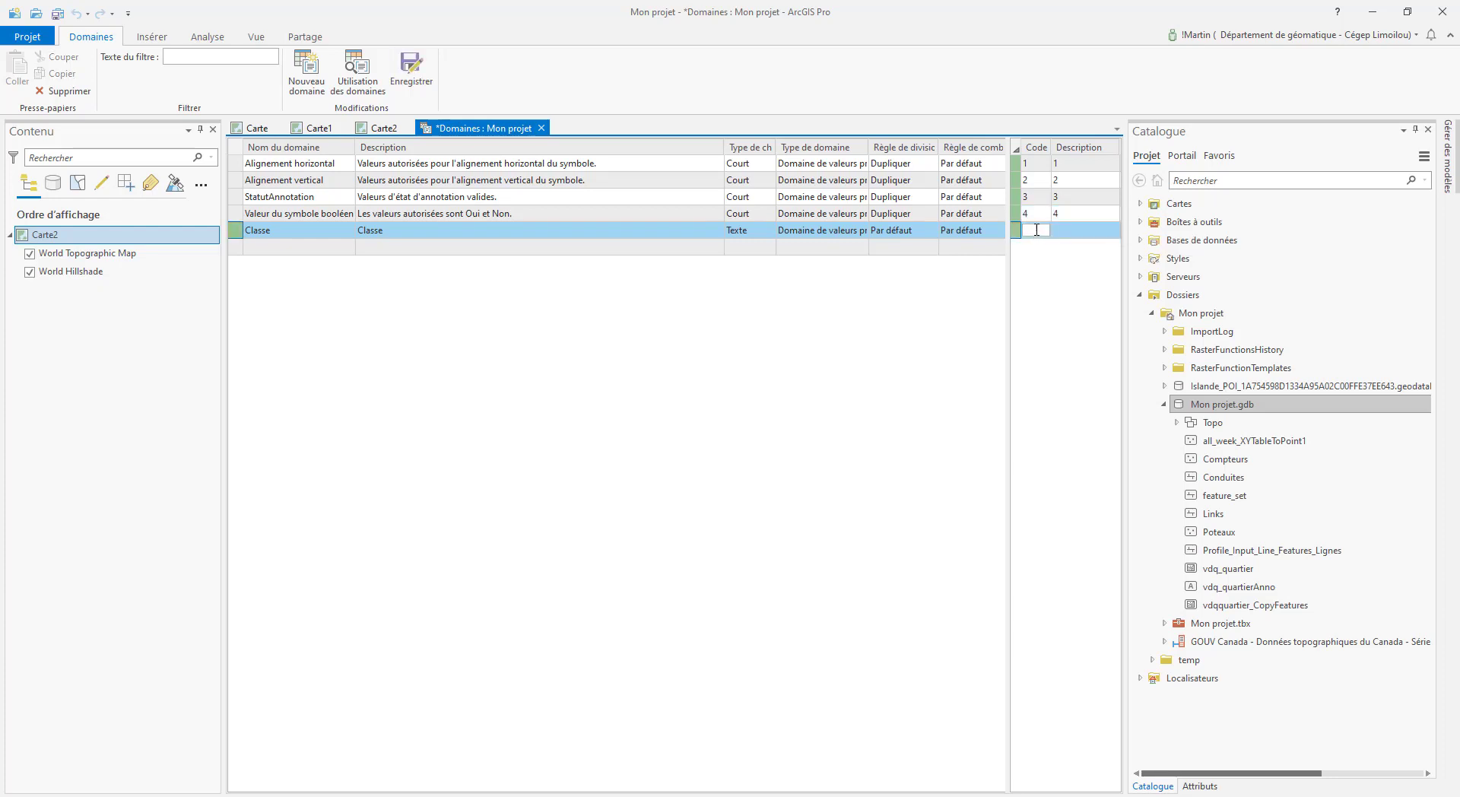
click(1070, 230)
text(5)
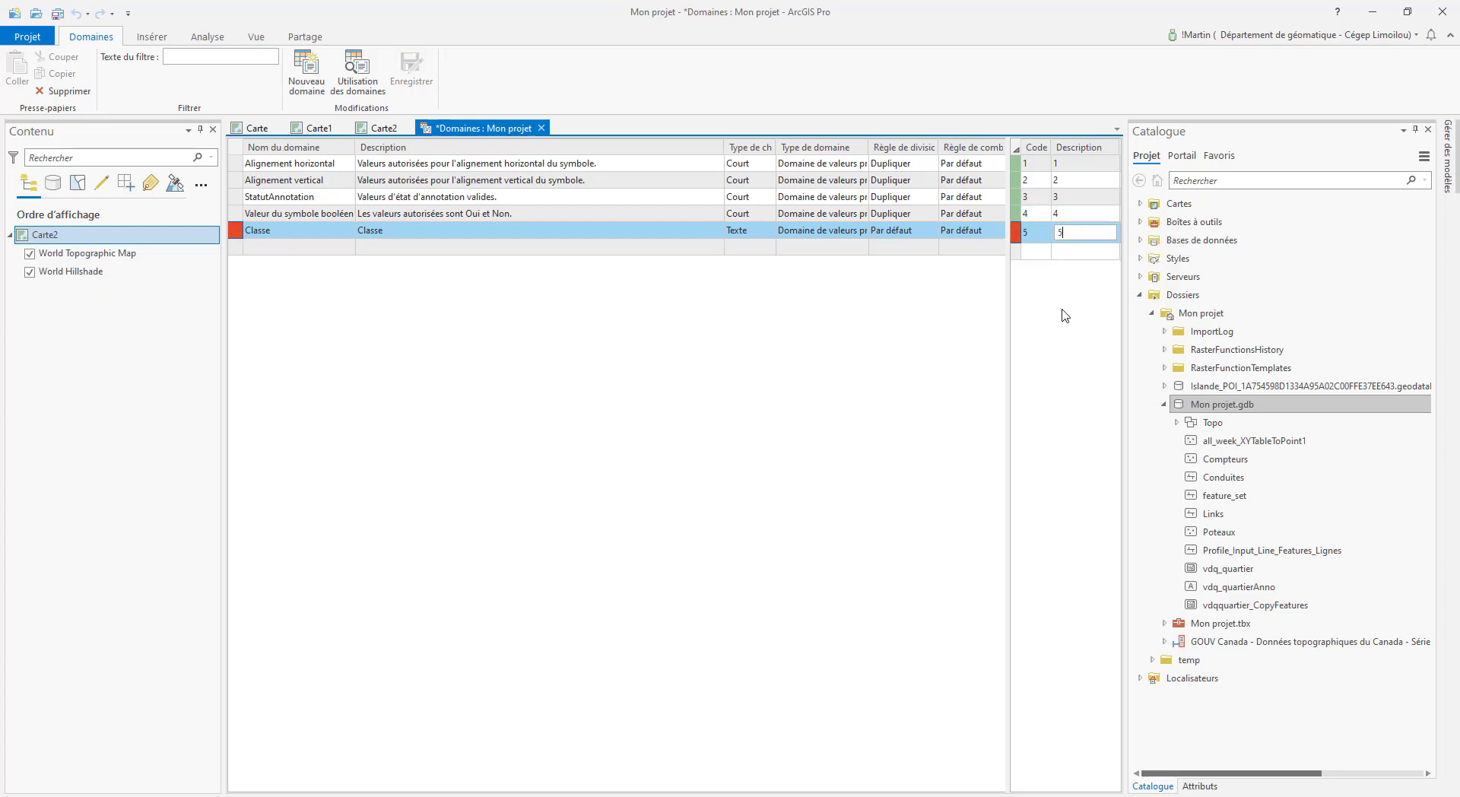
key(Return)
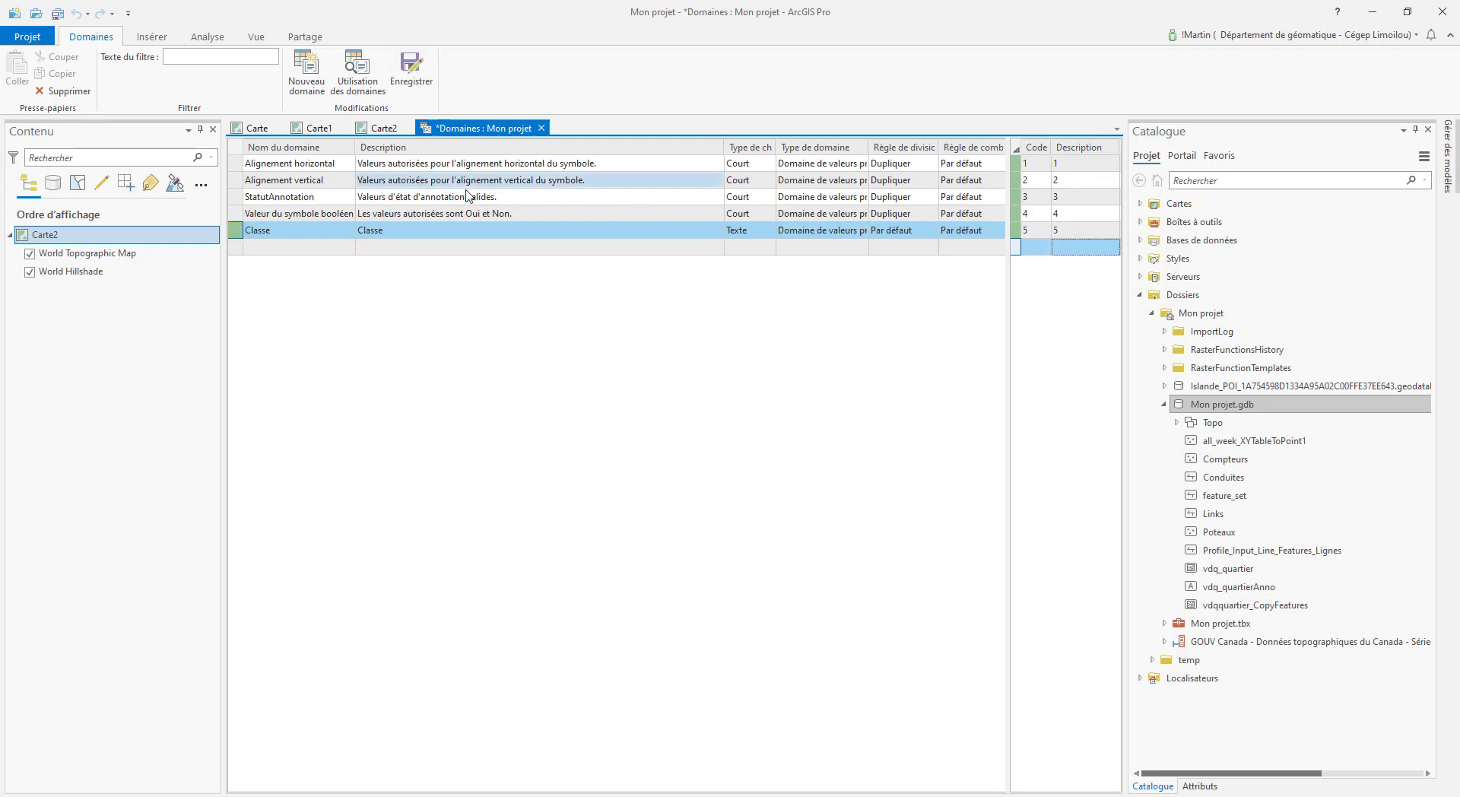
click(409, 67)
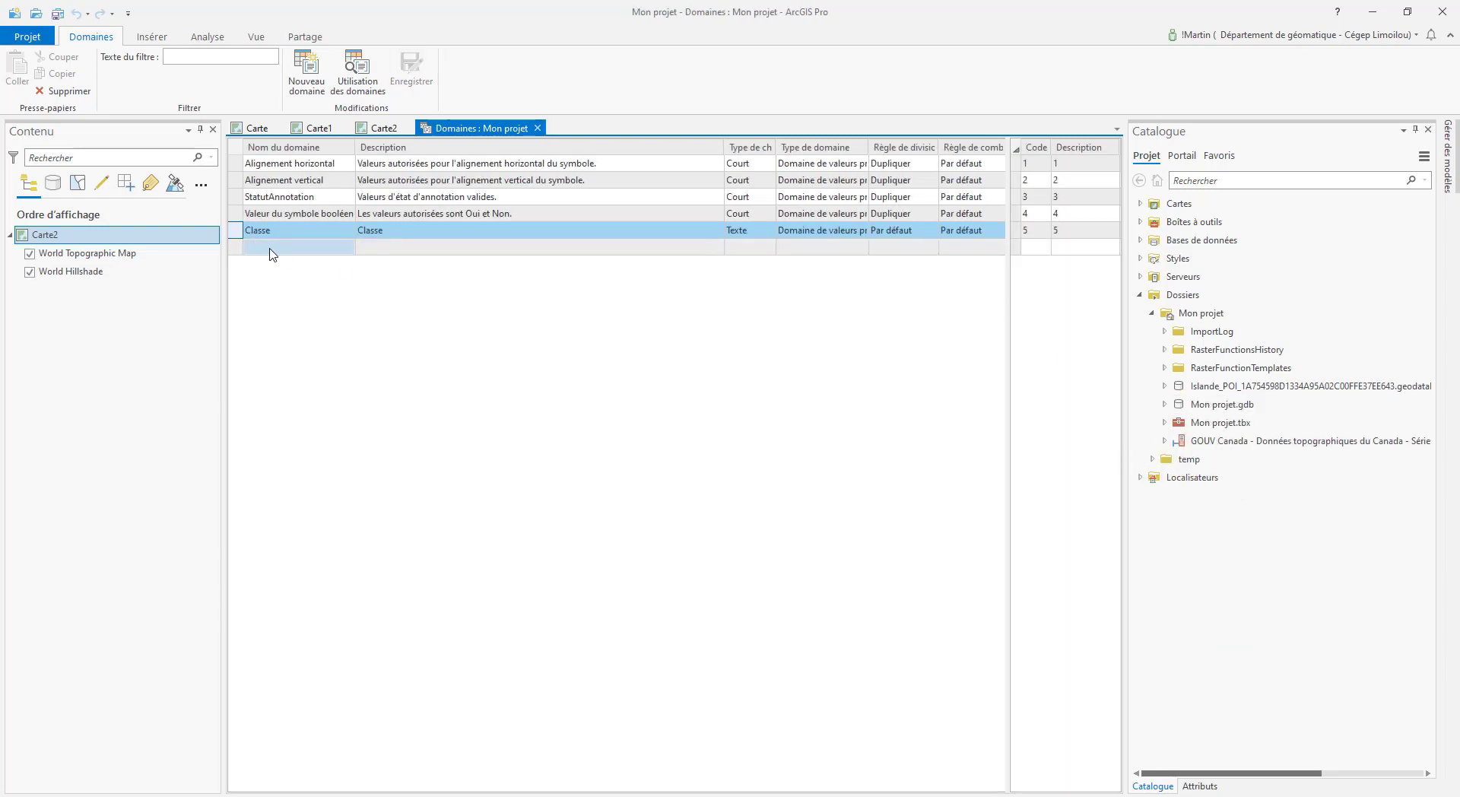
Step: Add a text domain named Hauteur with the description Hauteur to the project geodatabase
click(273, 249)
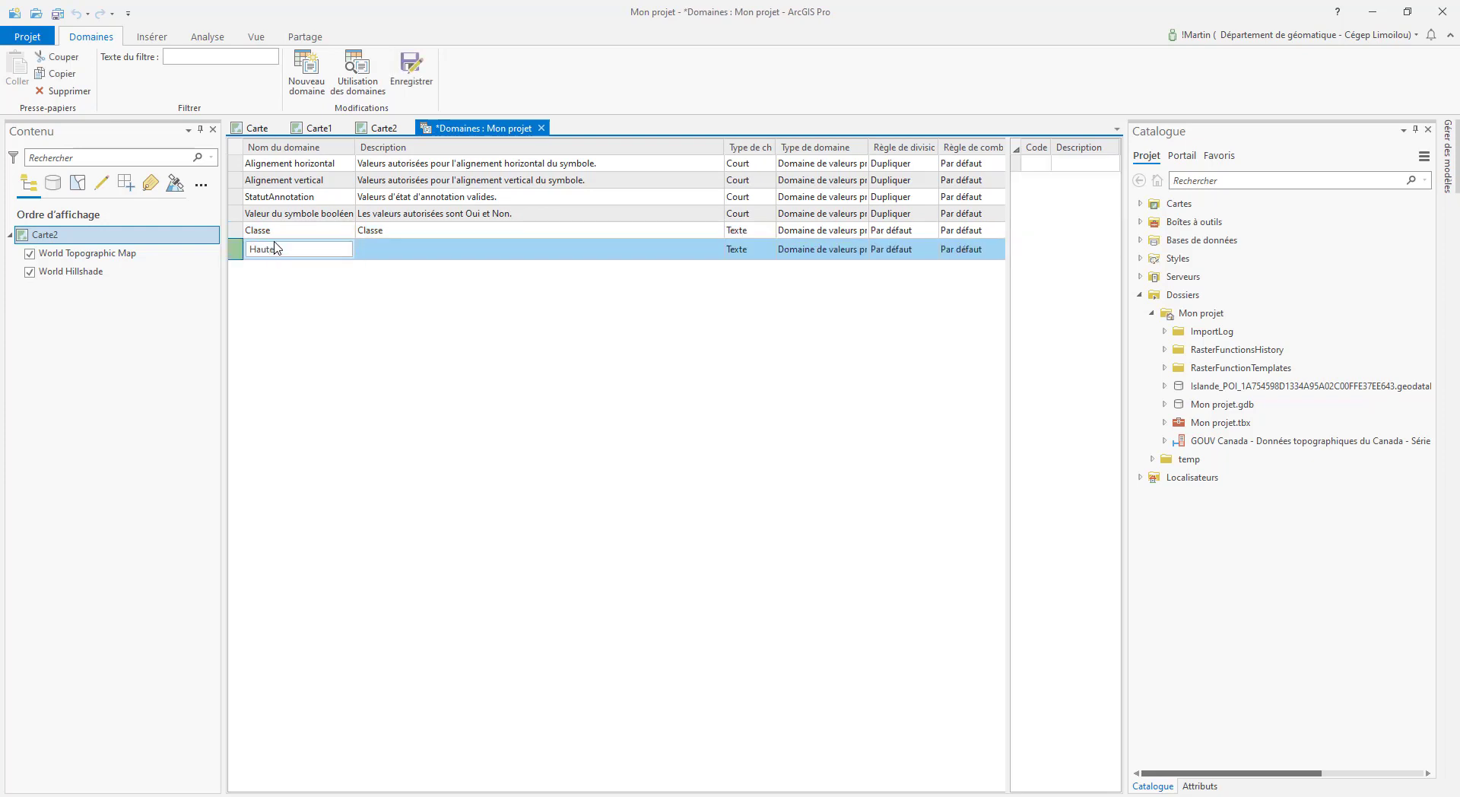
text(Hauteur)
key(Tab)
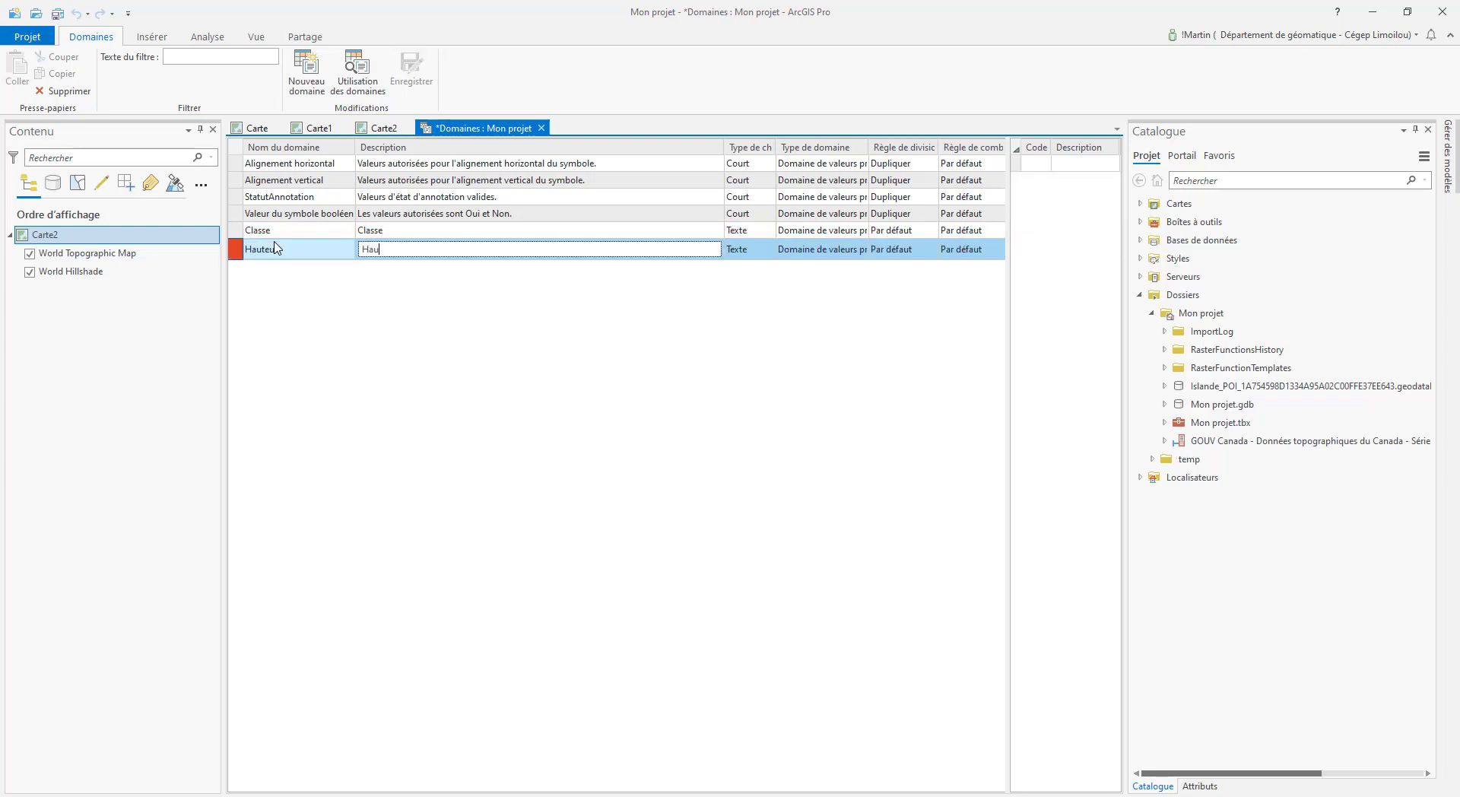
Step: Add the coded values 30 and 35 to the Hauteur domain, with descriptions 30 and 35
click(1039, 165)
click(1035, 163)
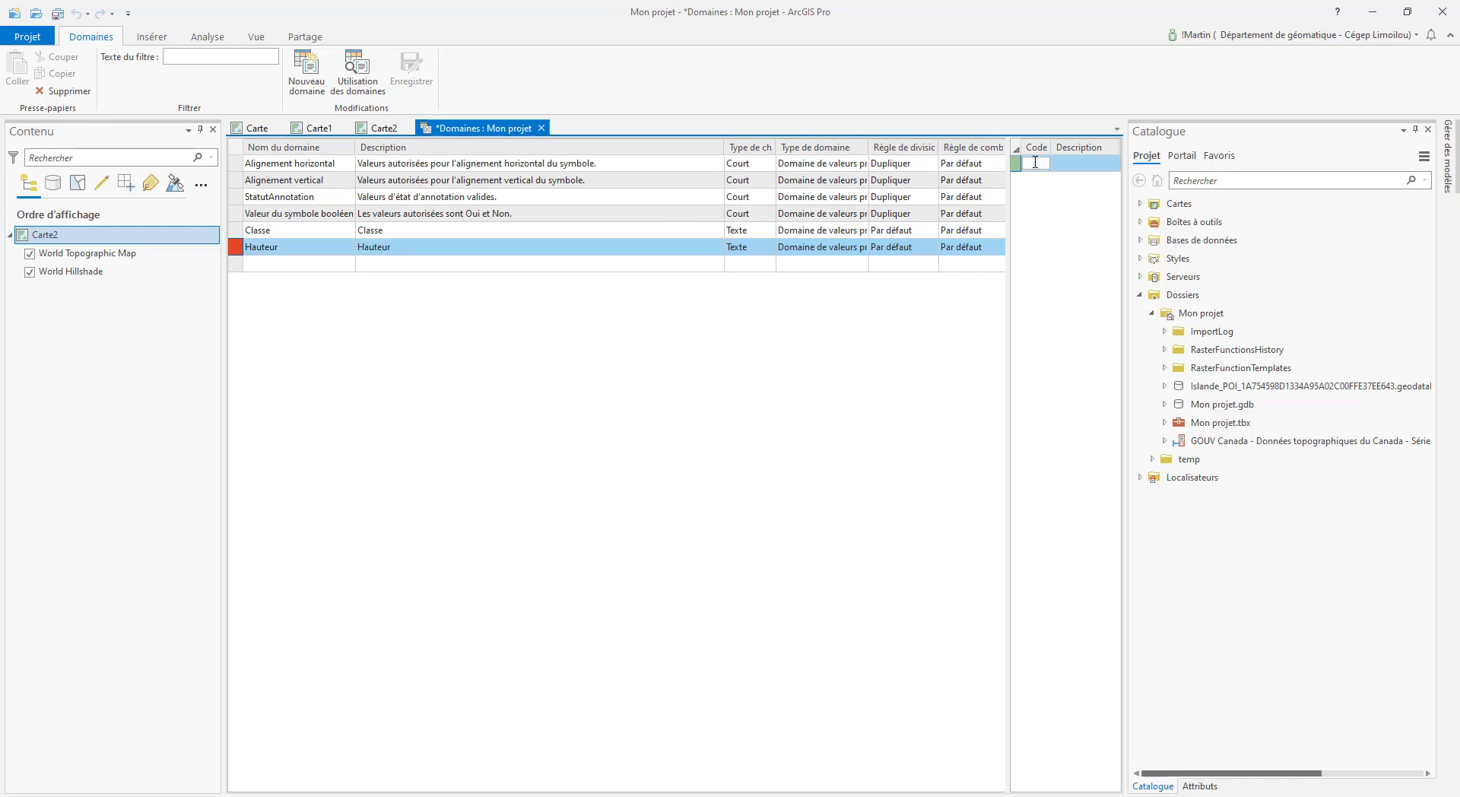
text(30)
key(Tab)
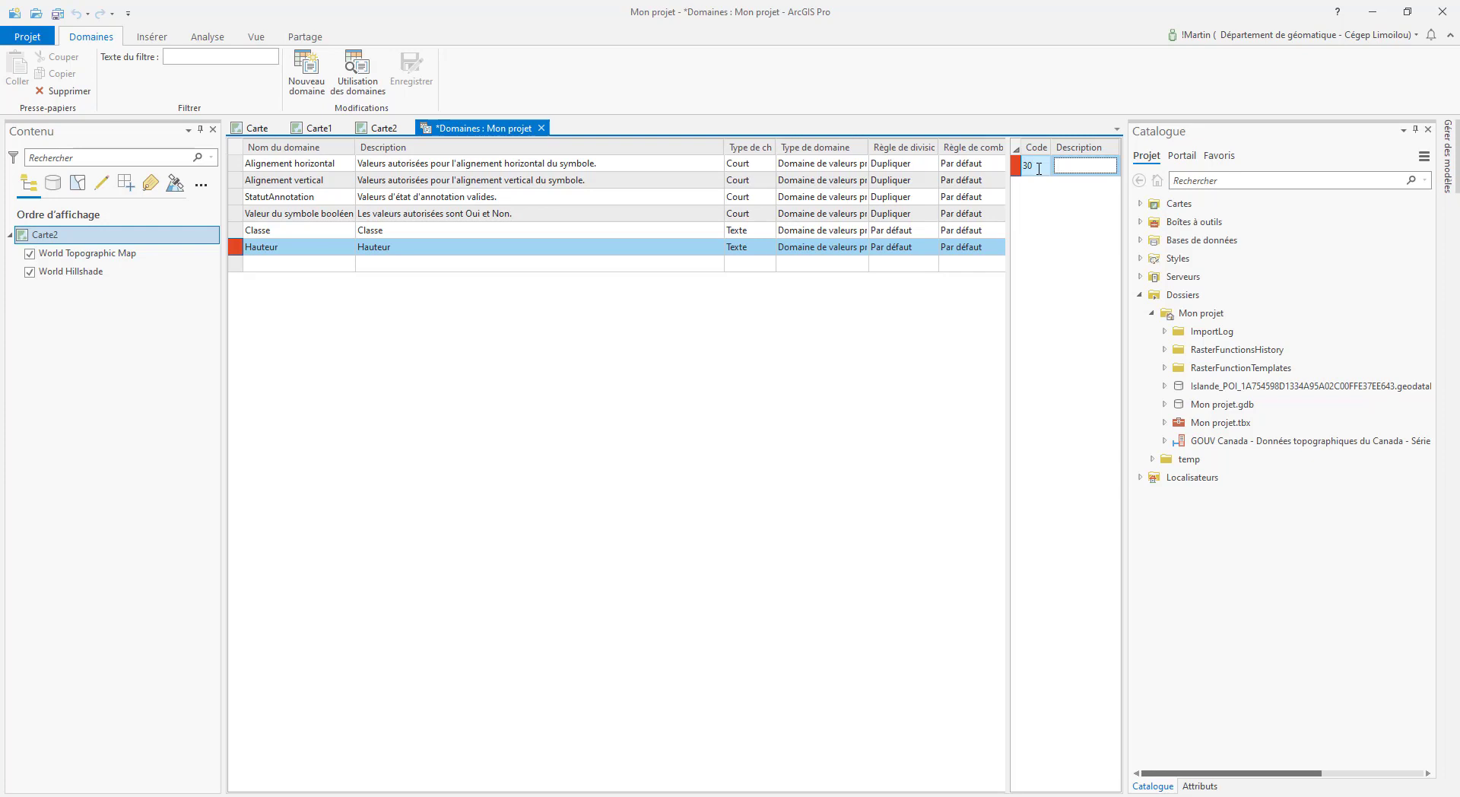
text(30)
key(Return)
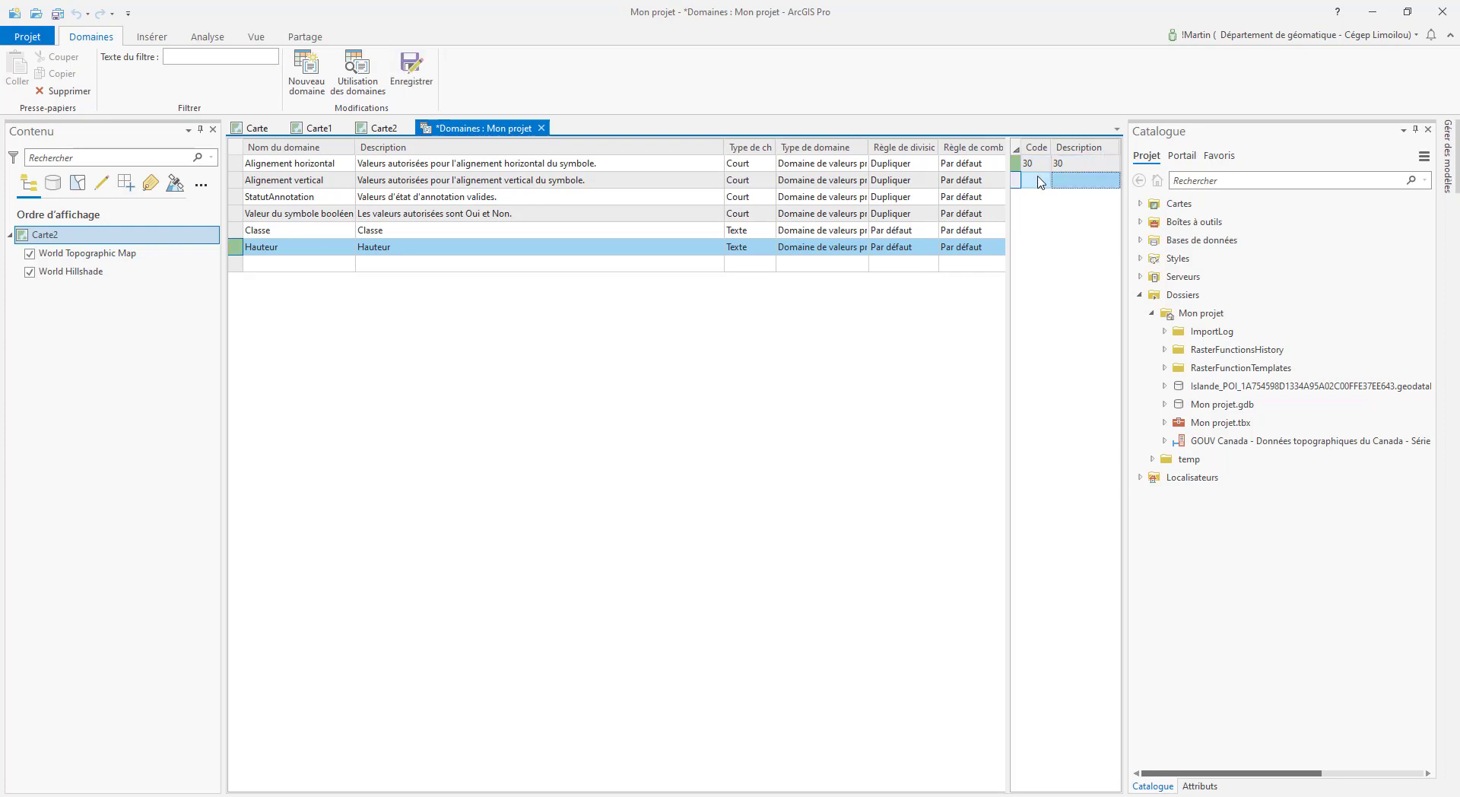
click(1038, 177)
text(353)
key(Tab)
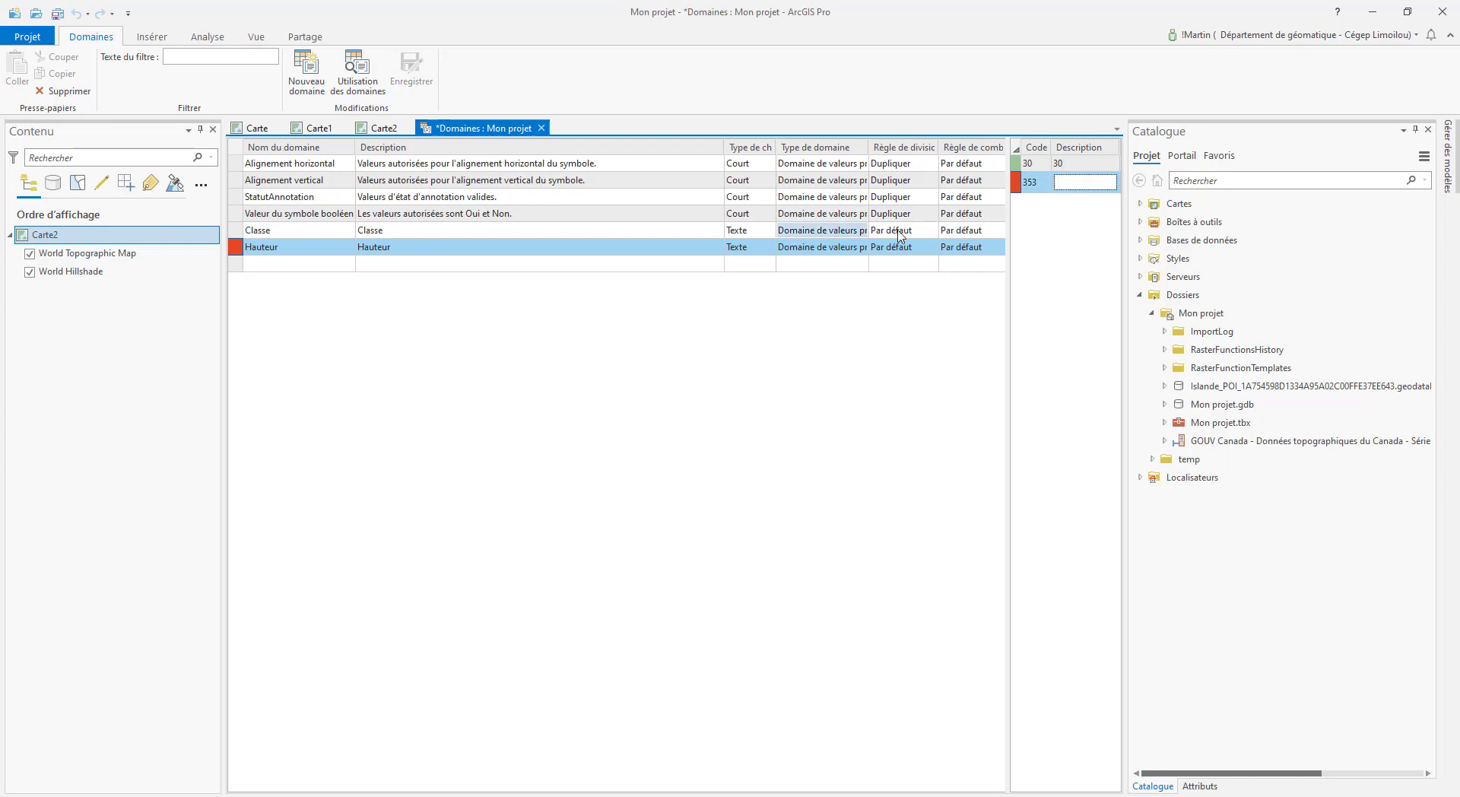
click(1039, 176)
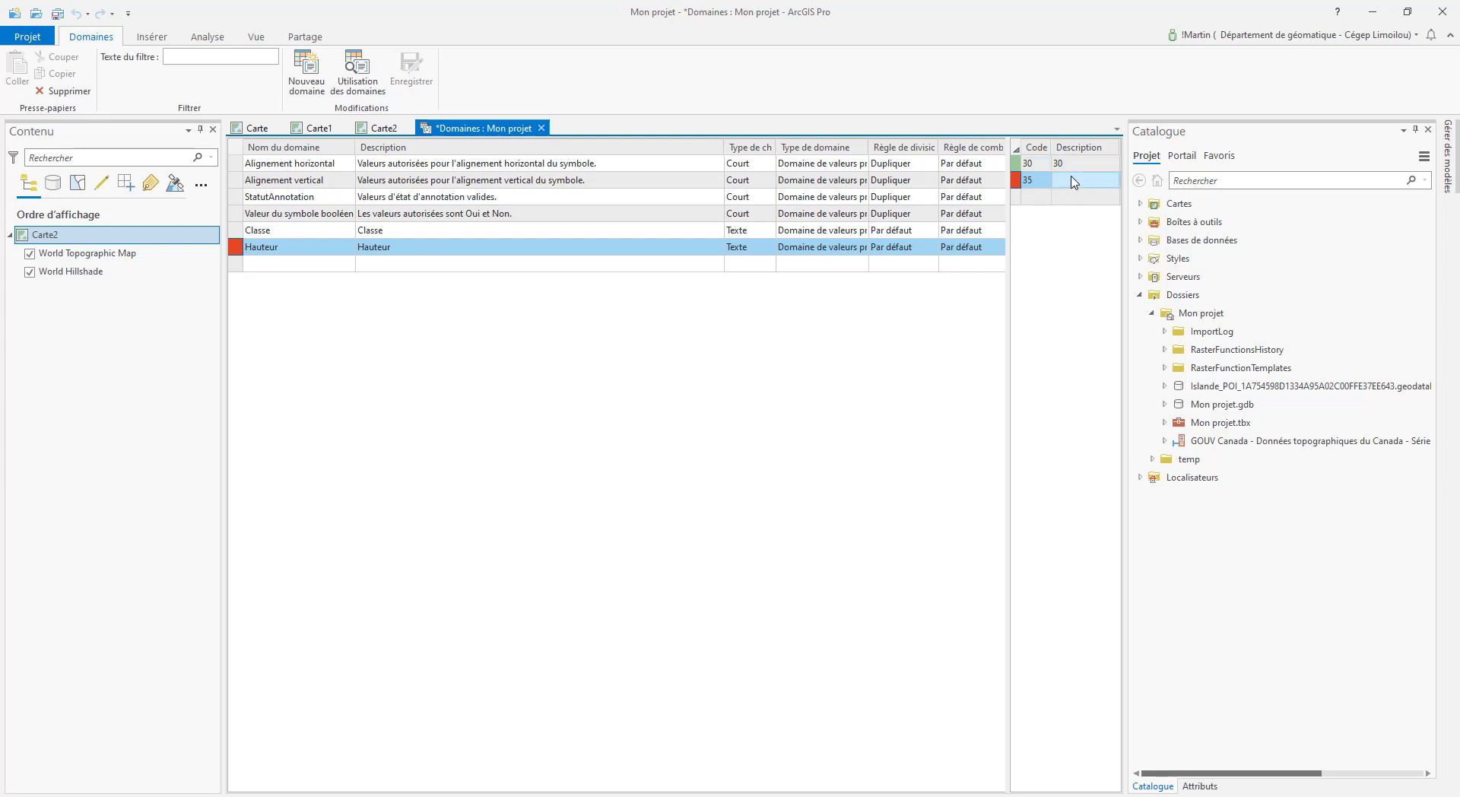
click(1074, 182)
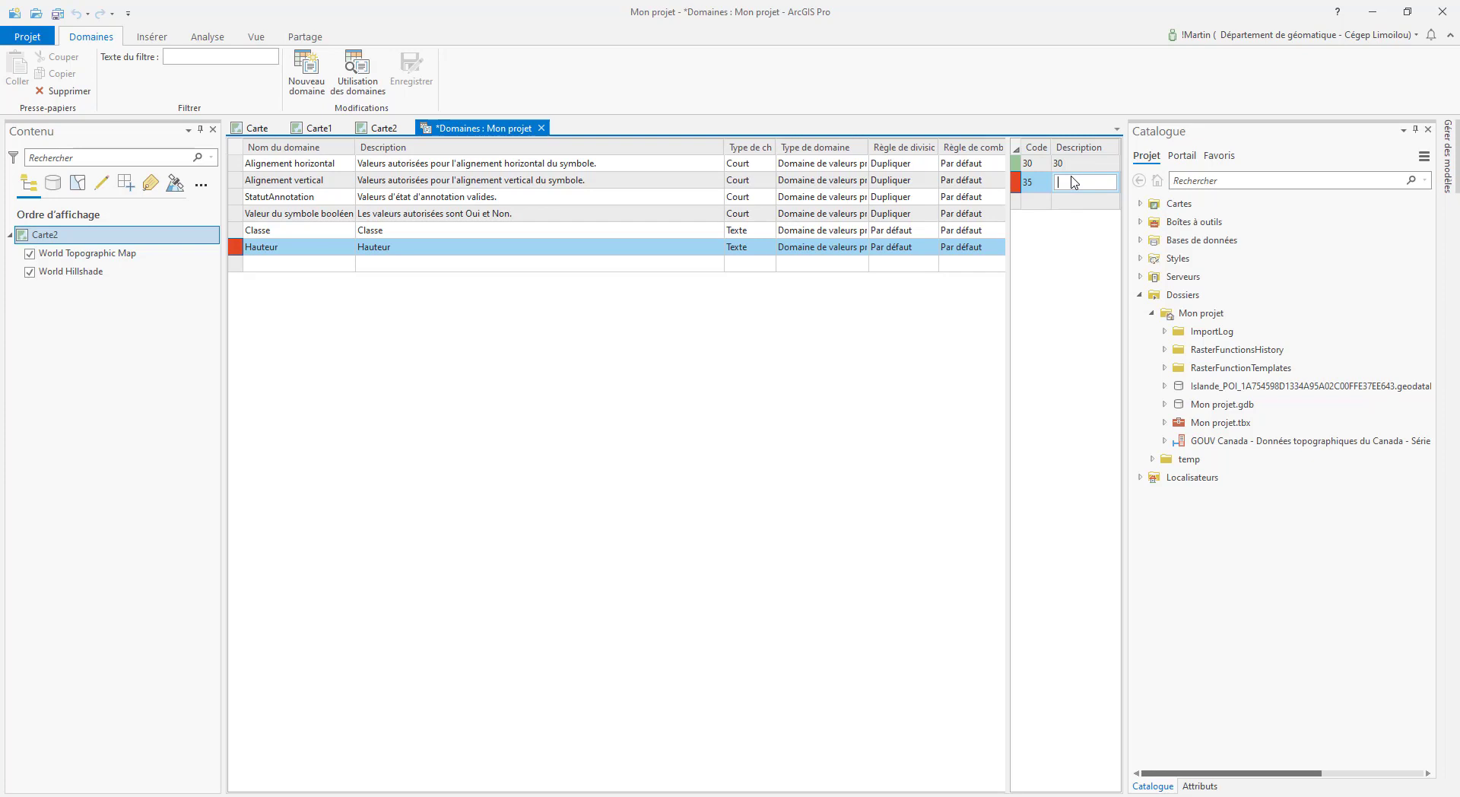
Step: Add the coded values 40 and 45 with matching descriptions to the Hauteur domain and save the domain changes
click(1032, 197)
text(40)
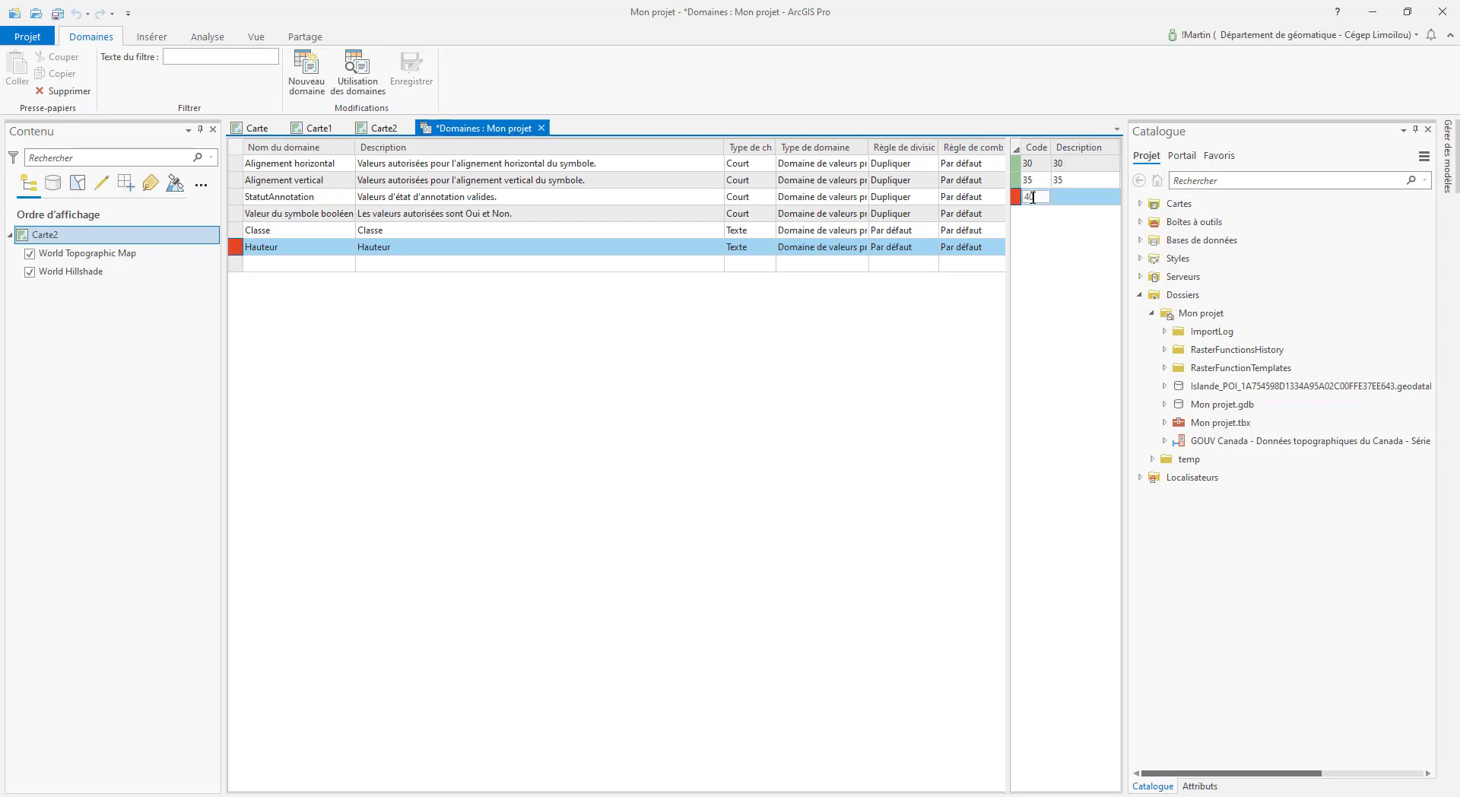
click(1083, 200)
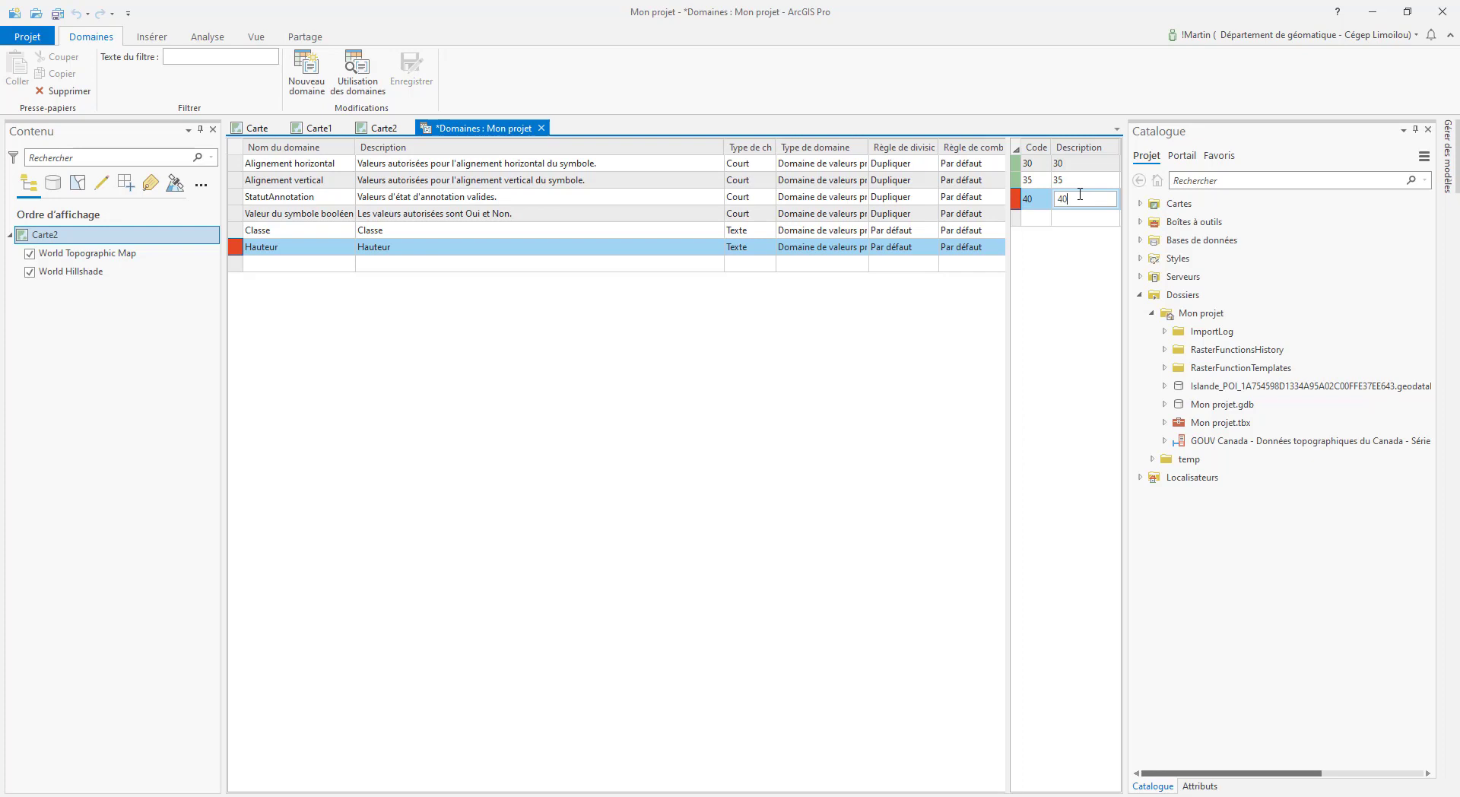
click(1039, 213)
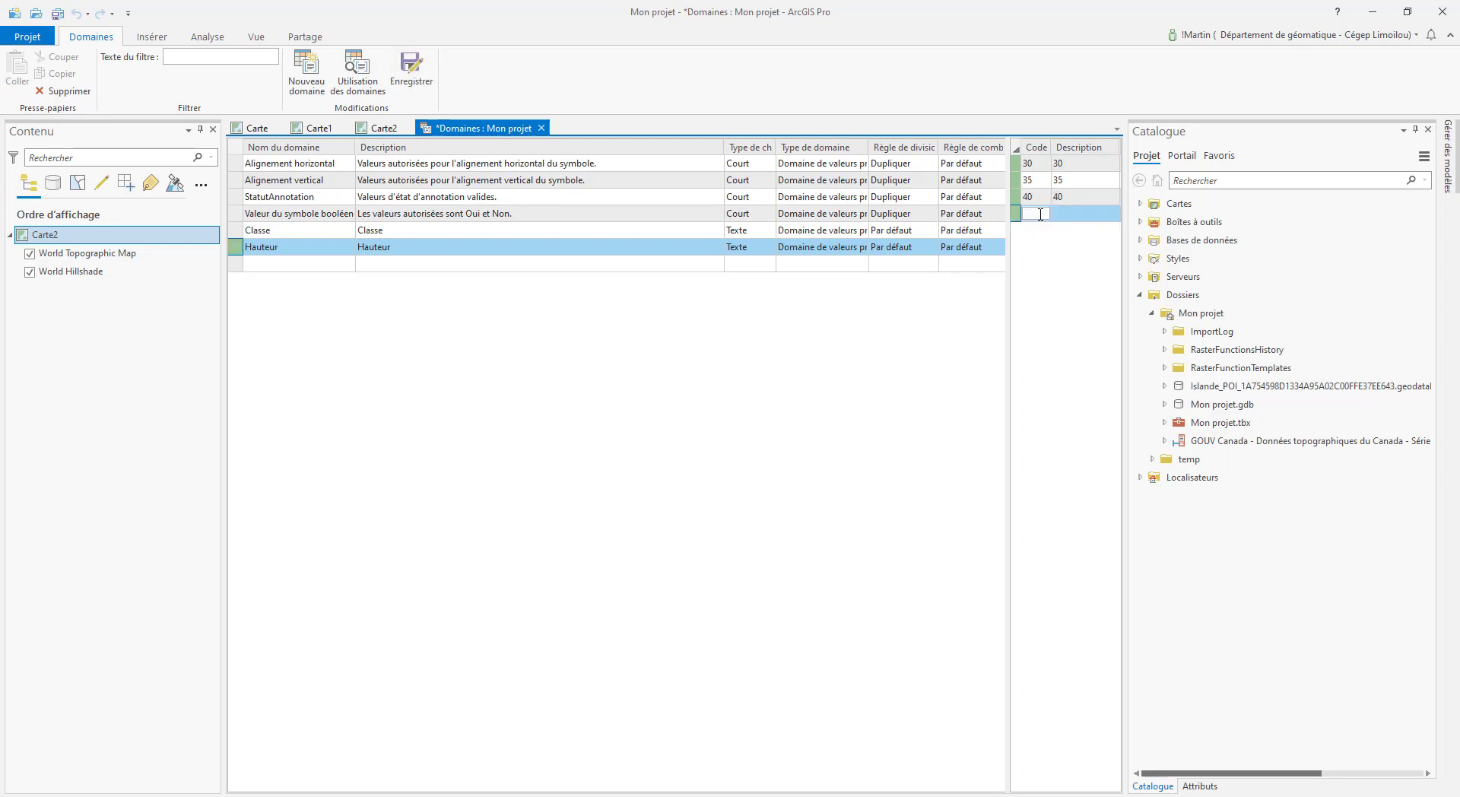
text(45)
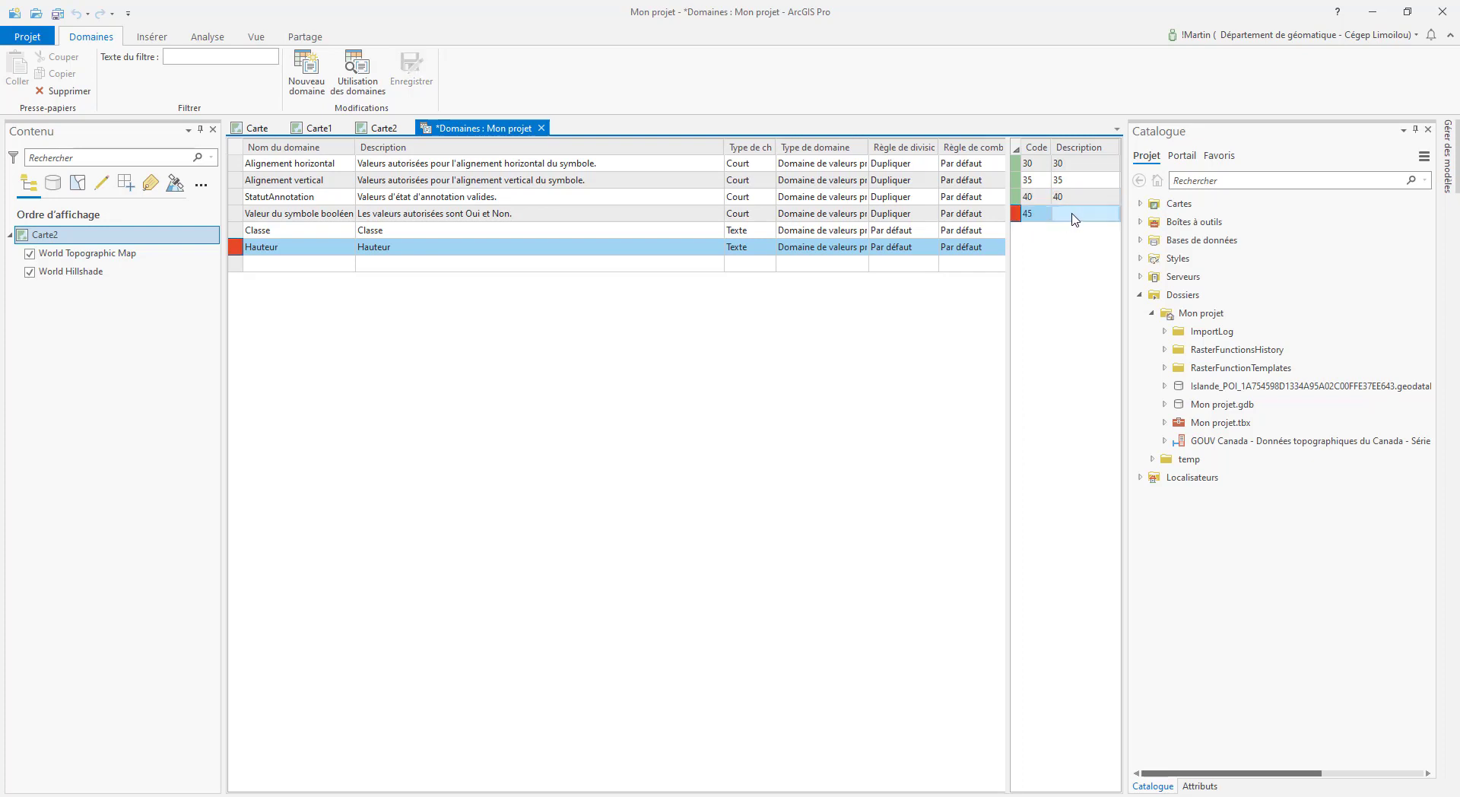
click(1072, 215)
key(Return)
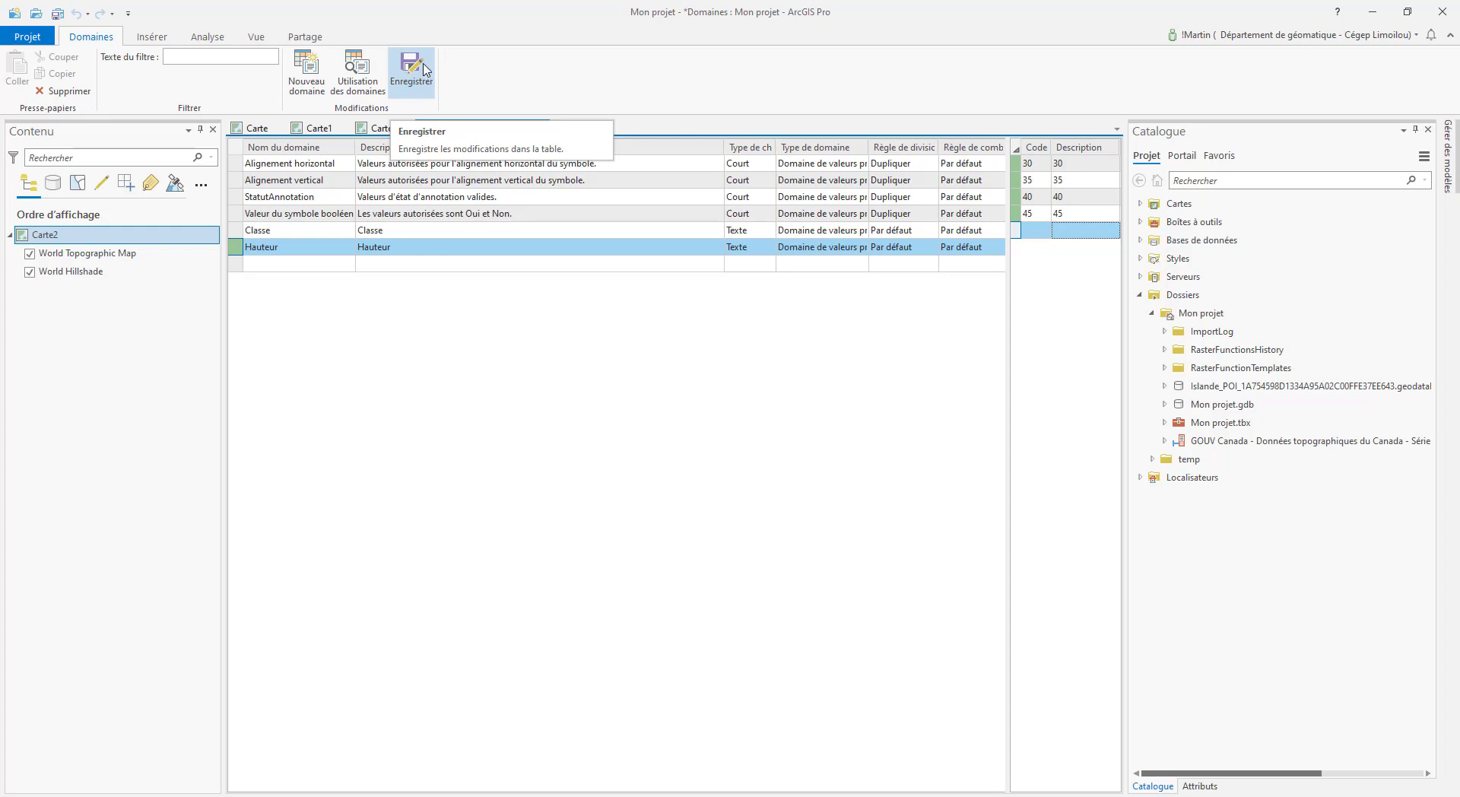
click(420, 68)
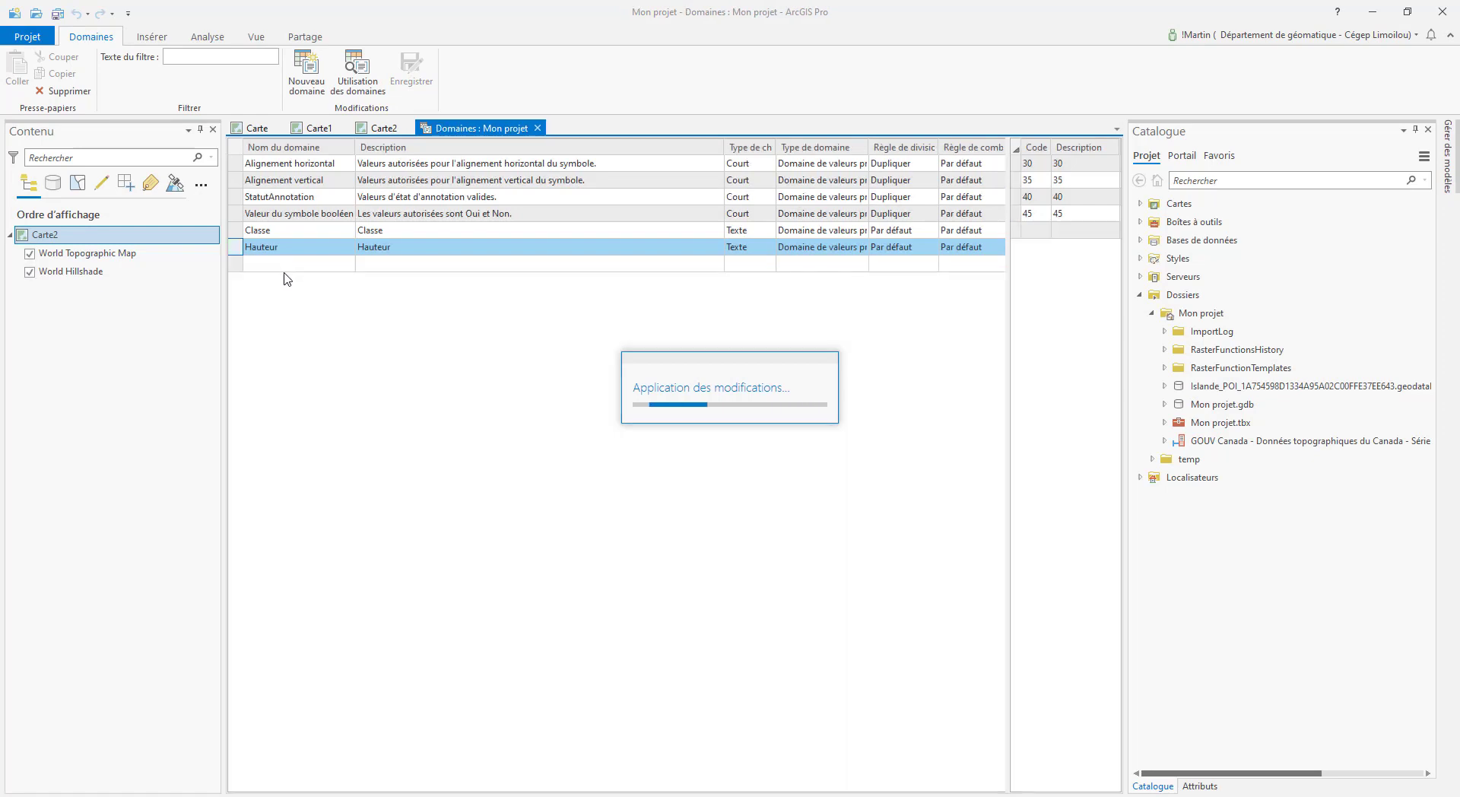
Step: Add a text domain named Matériel with the description Matériel to the project geodatabase
click(259, 267)
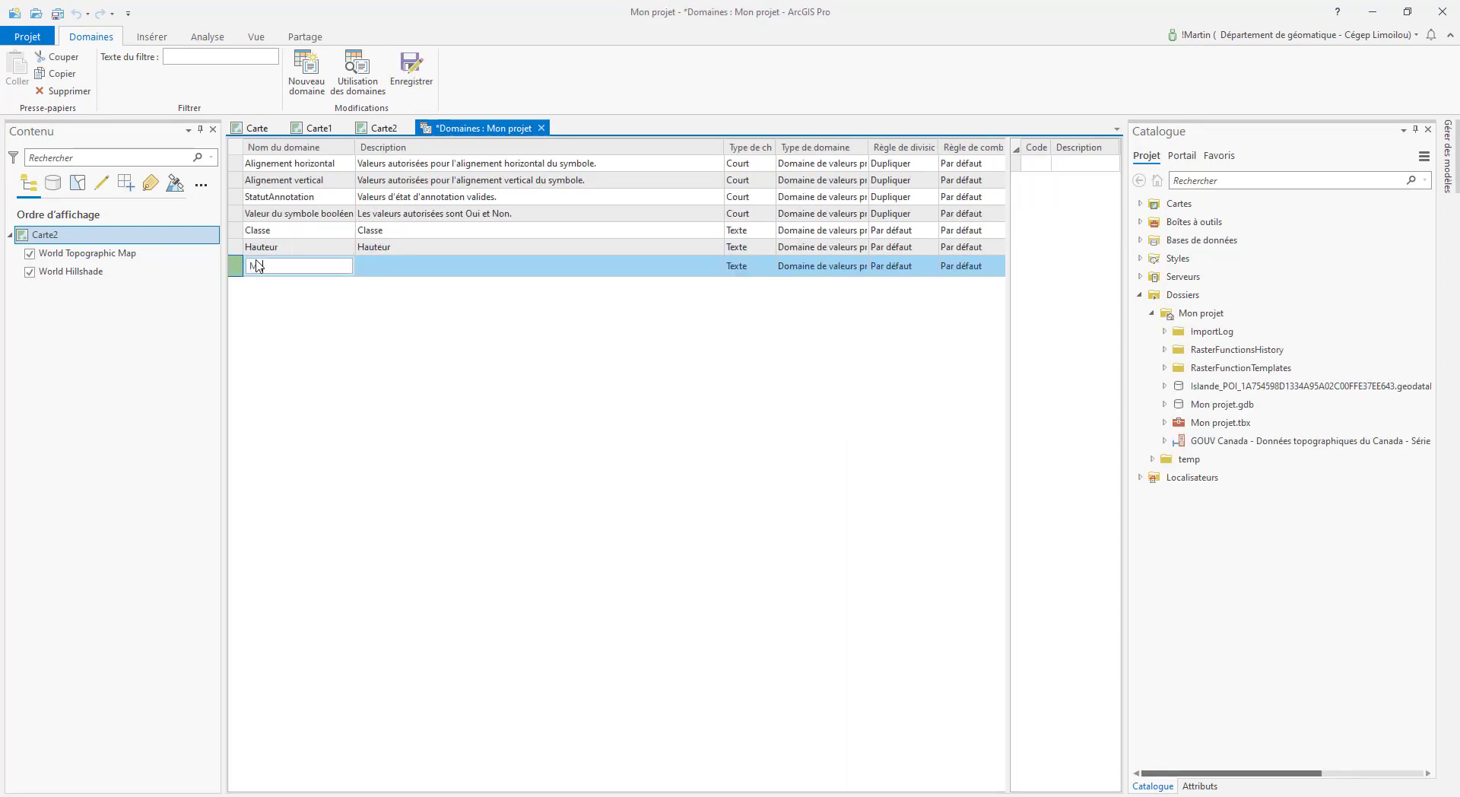
text(Matériel)
key(Tab)
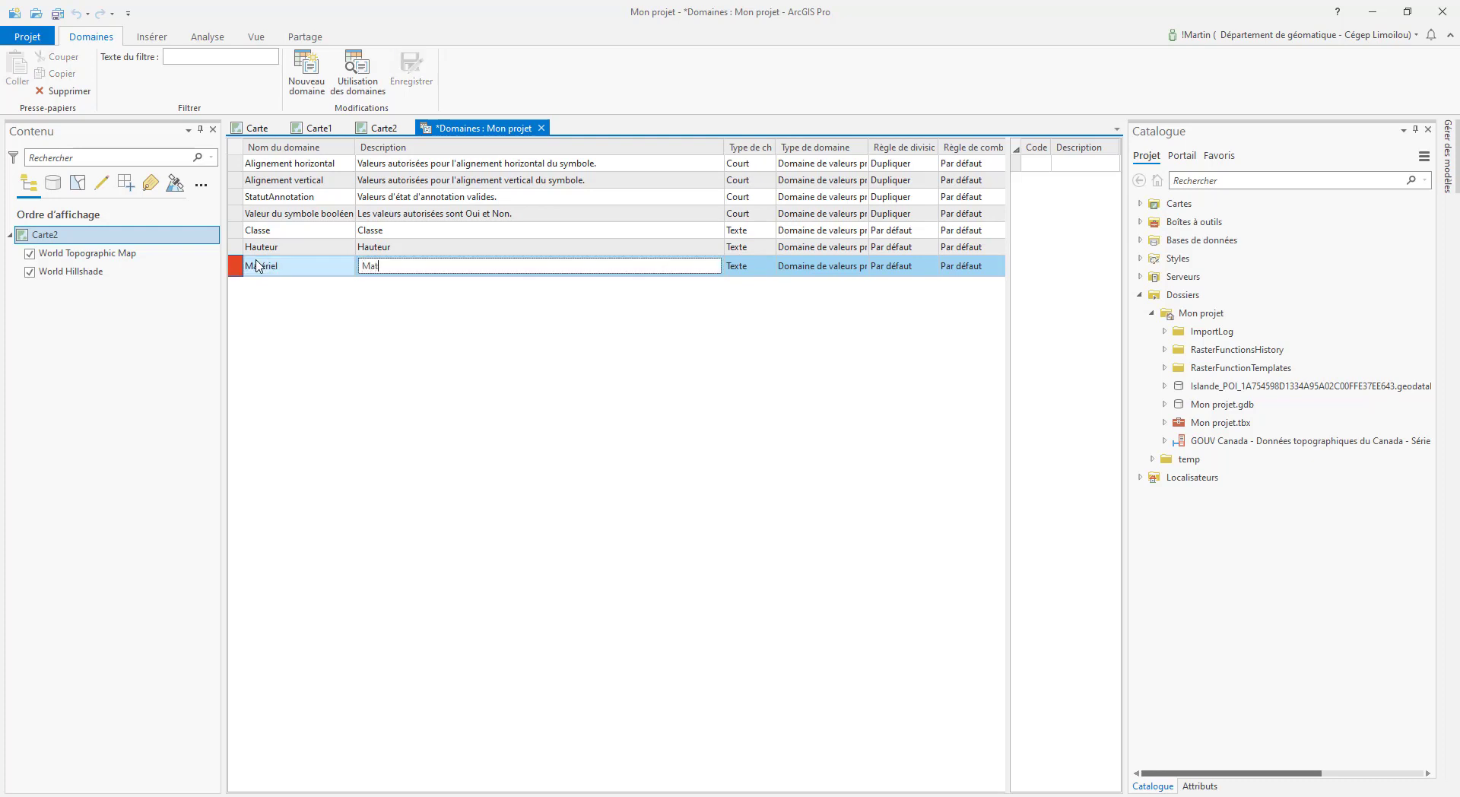
text(Matériel)
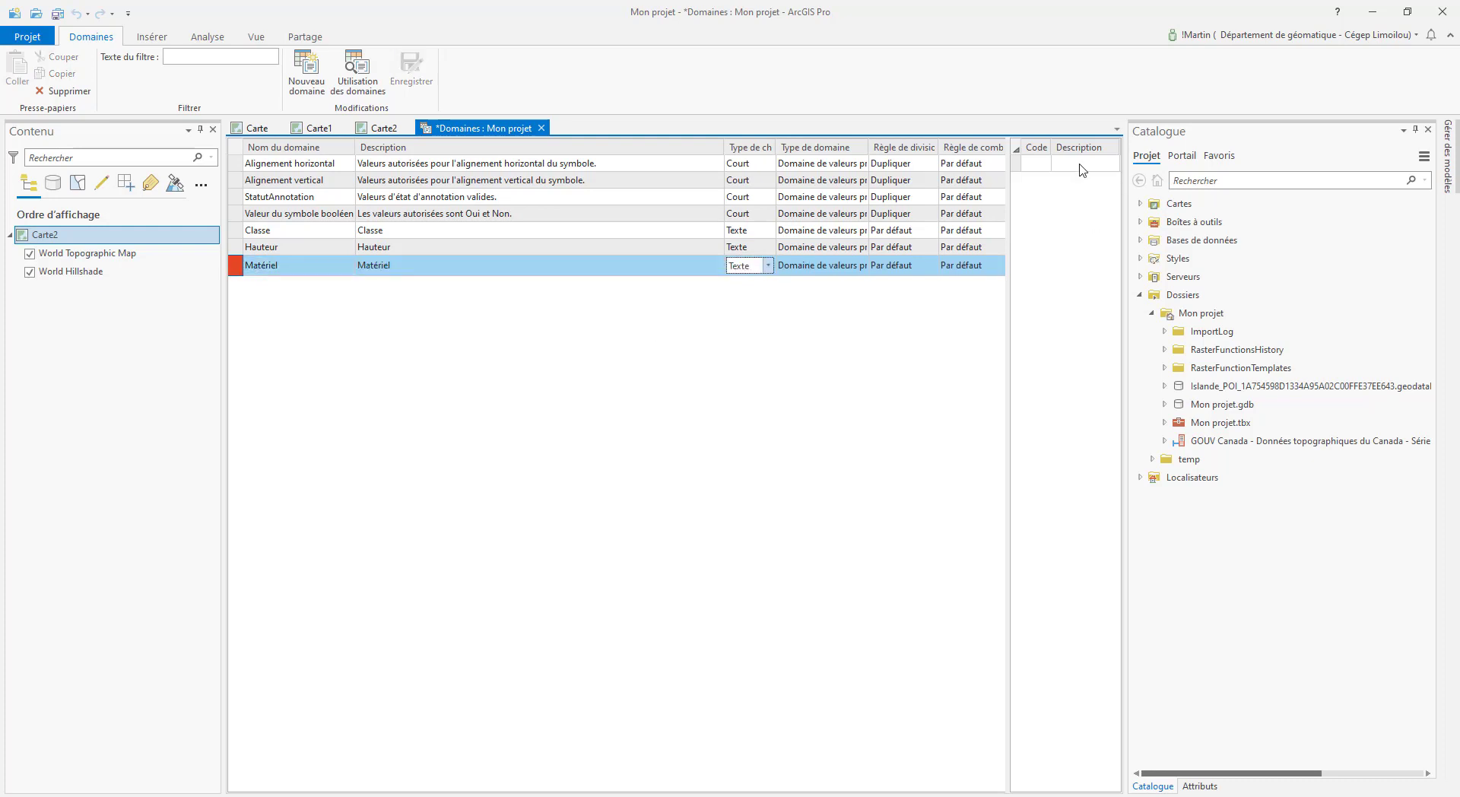
Step: Add the coded values Fi, described as Fibre verre, and Bo, described as Bois, to the Matériel domain
click(1037, 164)
click(1032, 161)
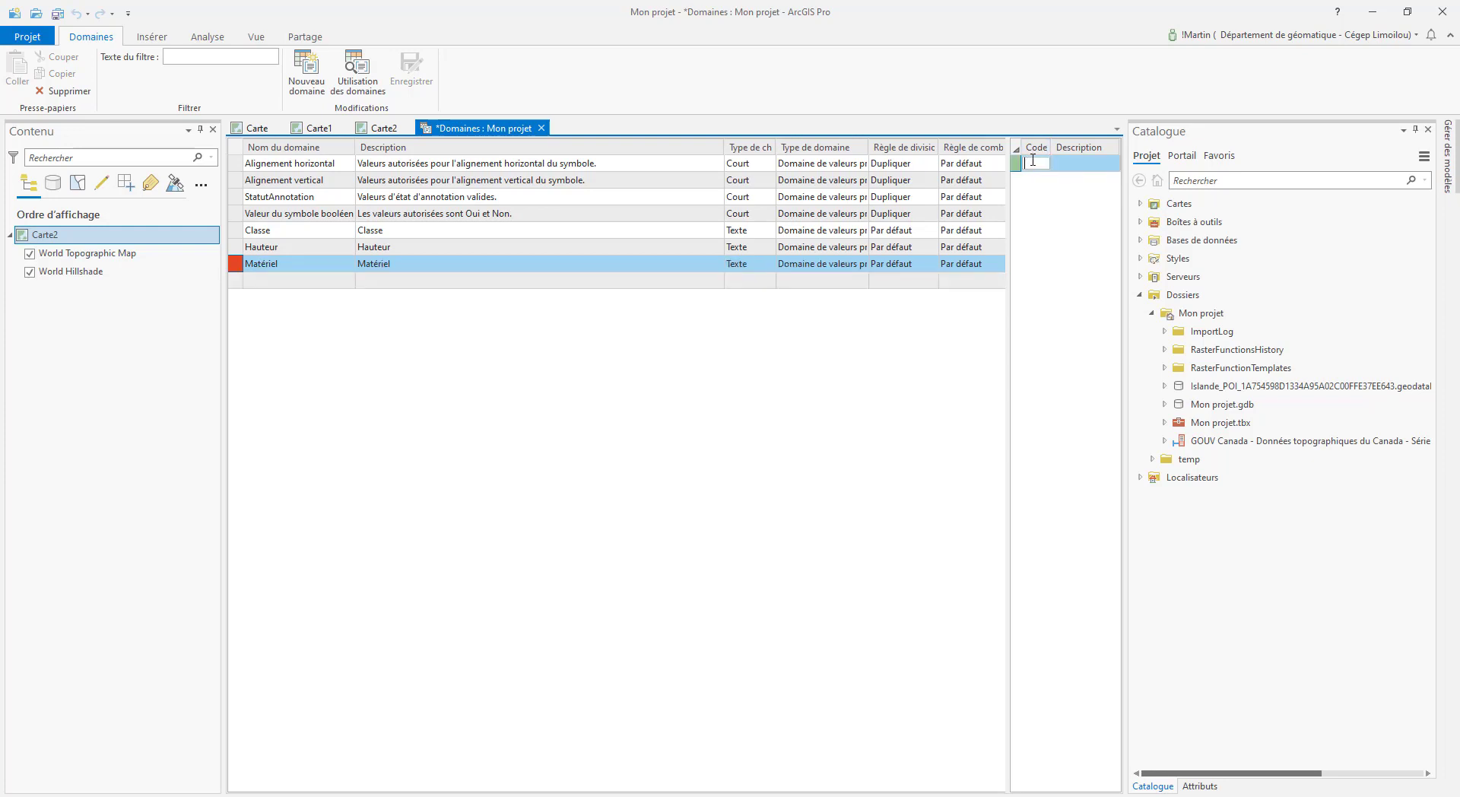
text(Fi)
key(Tab)
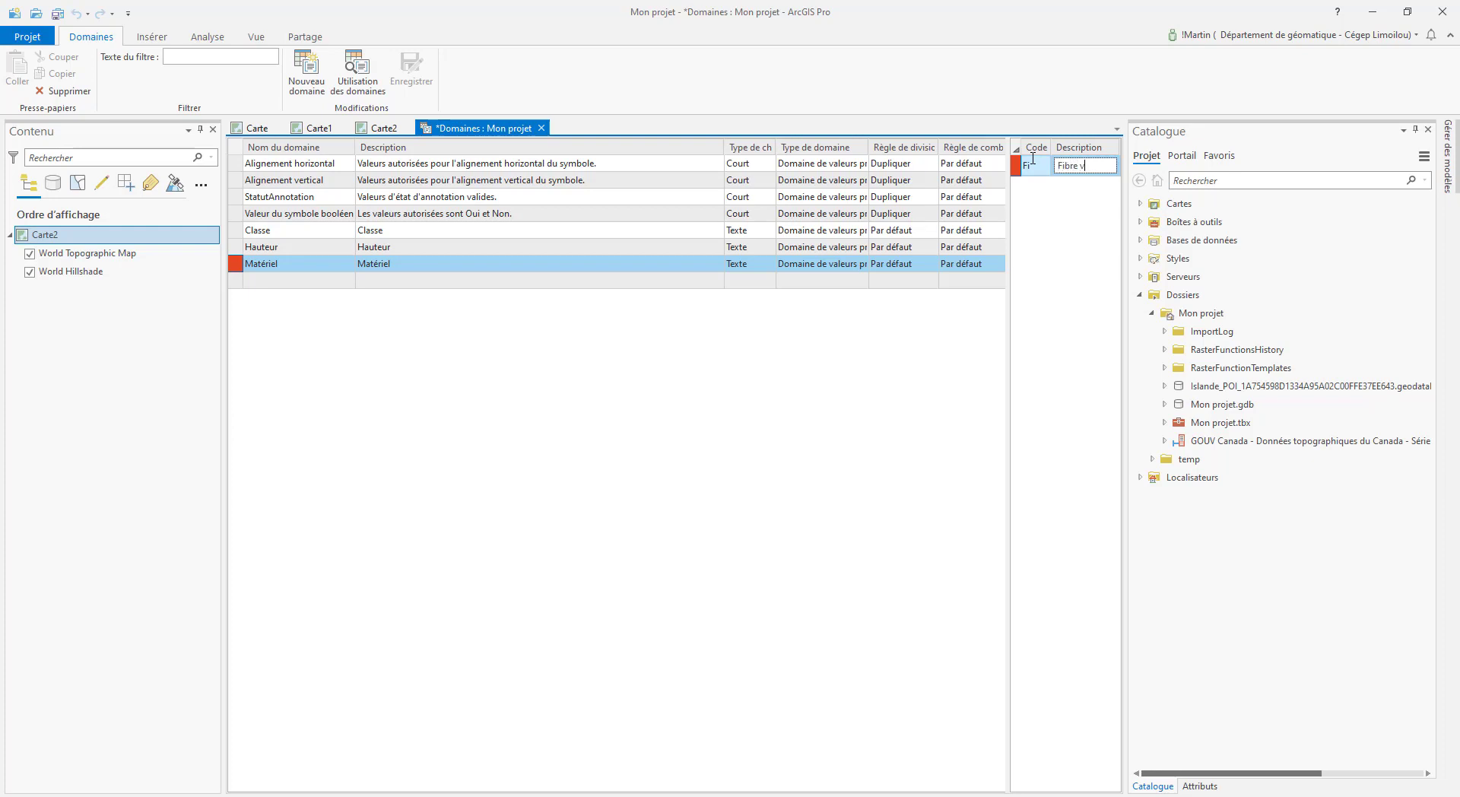
text(Fibre verre)
key(Return)
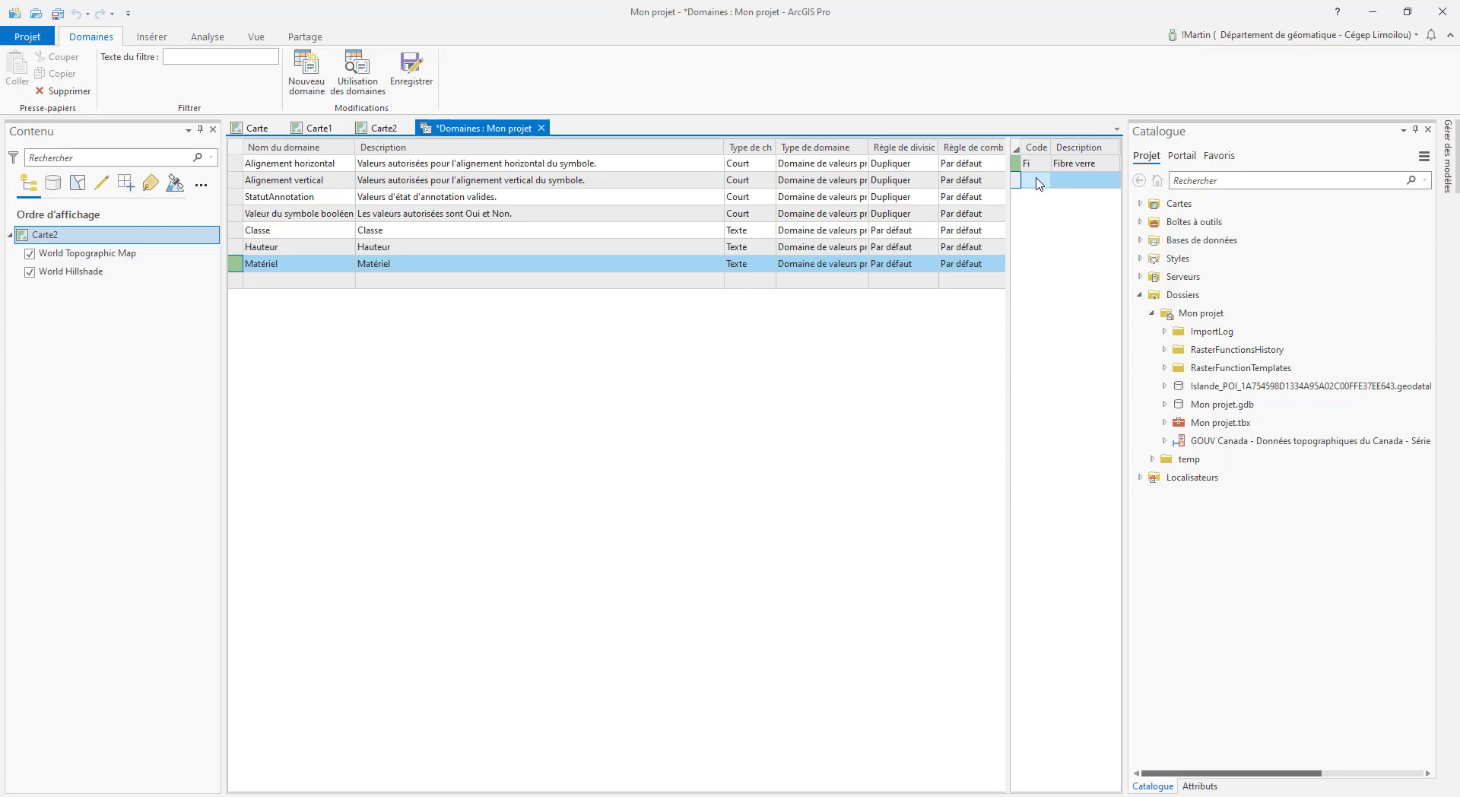
click(1037, 180)
text(Bo)
key(Tab)
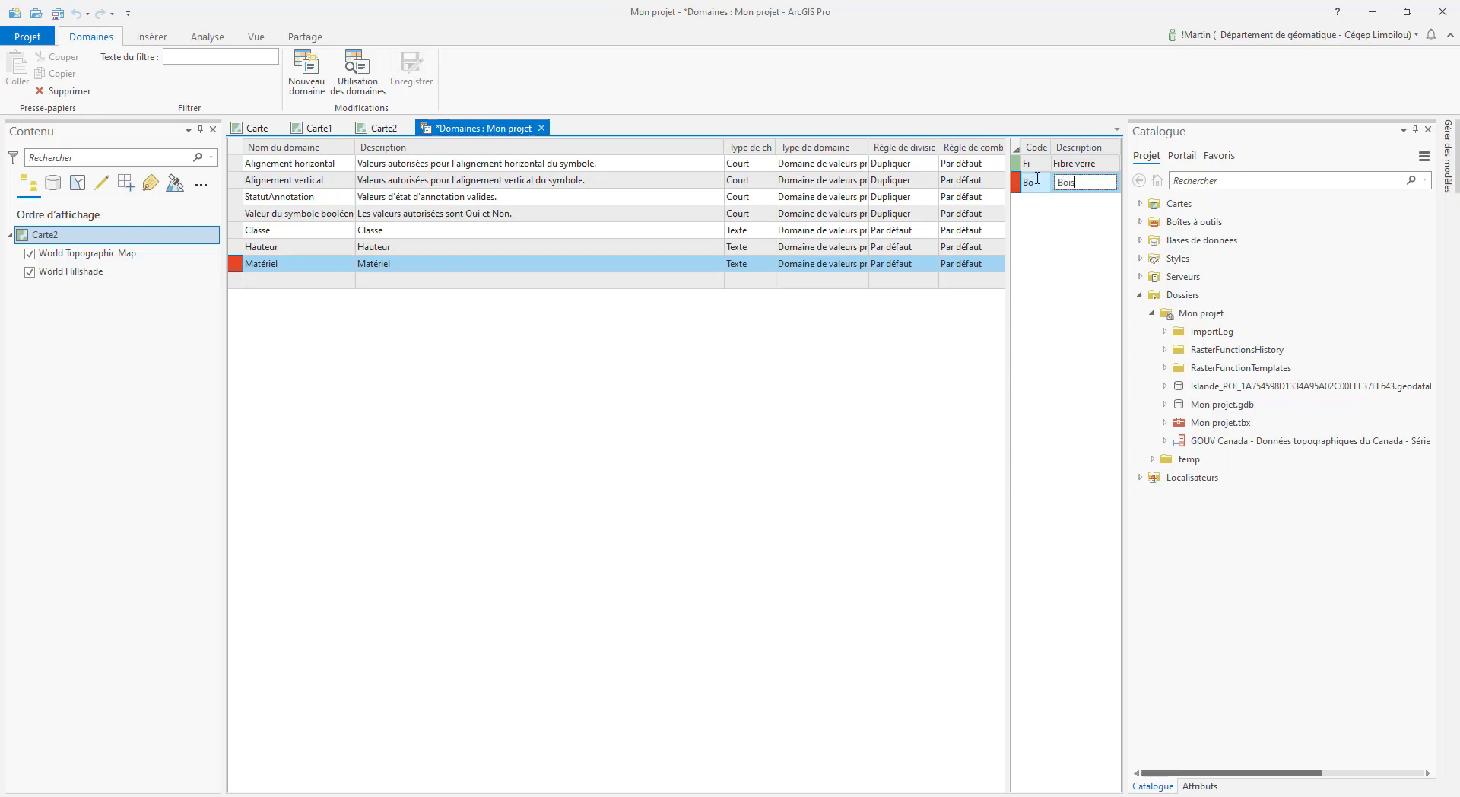
text(Bois)
key(Return)
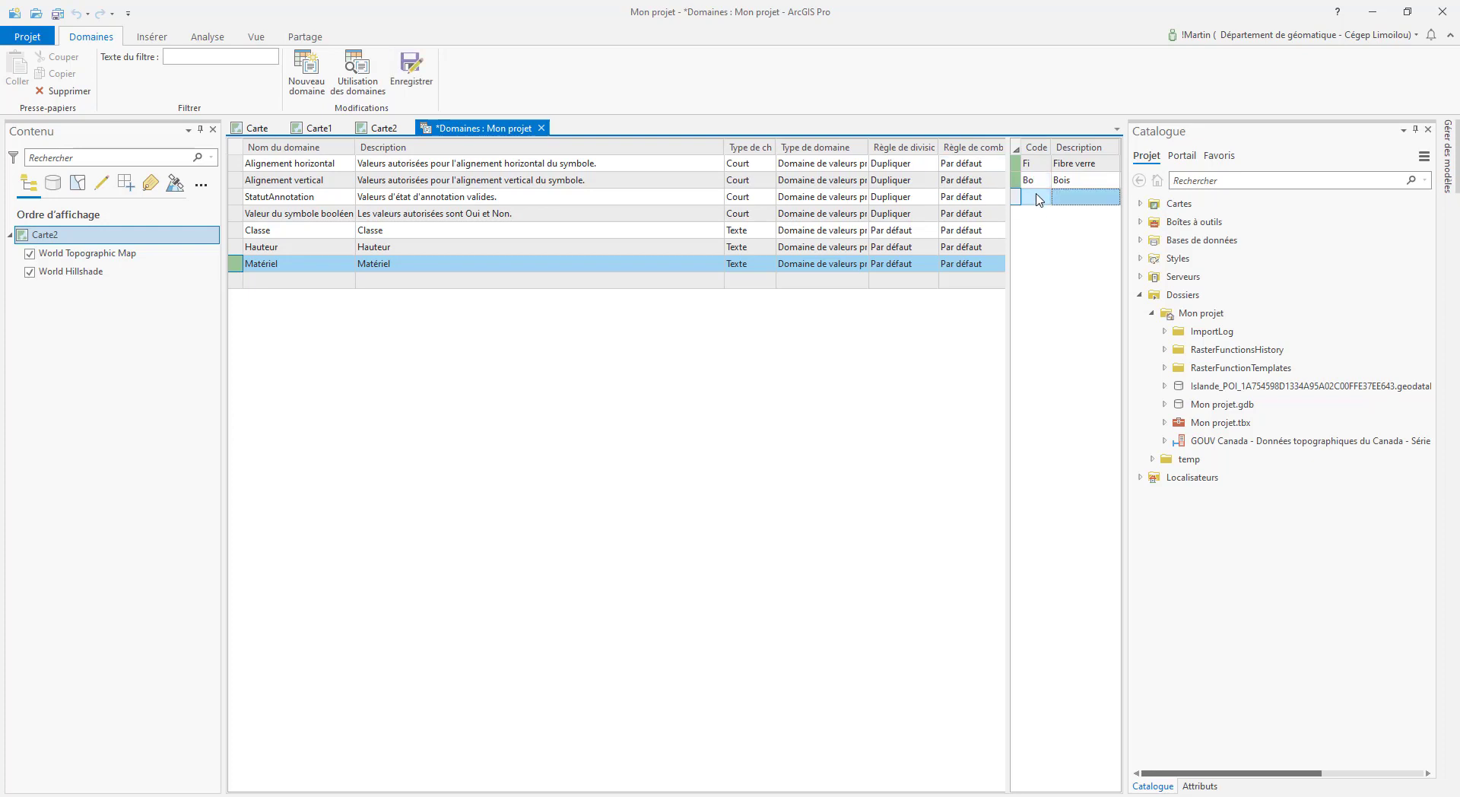
Step: Add the coded values Ac, described as Acier, and Be, described as Béton, to the Matériel domain
click(1035, 195)
text(Ac)
key(Tab)
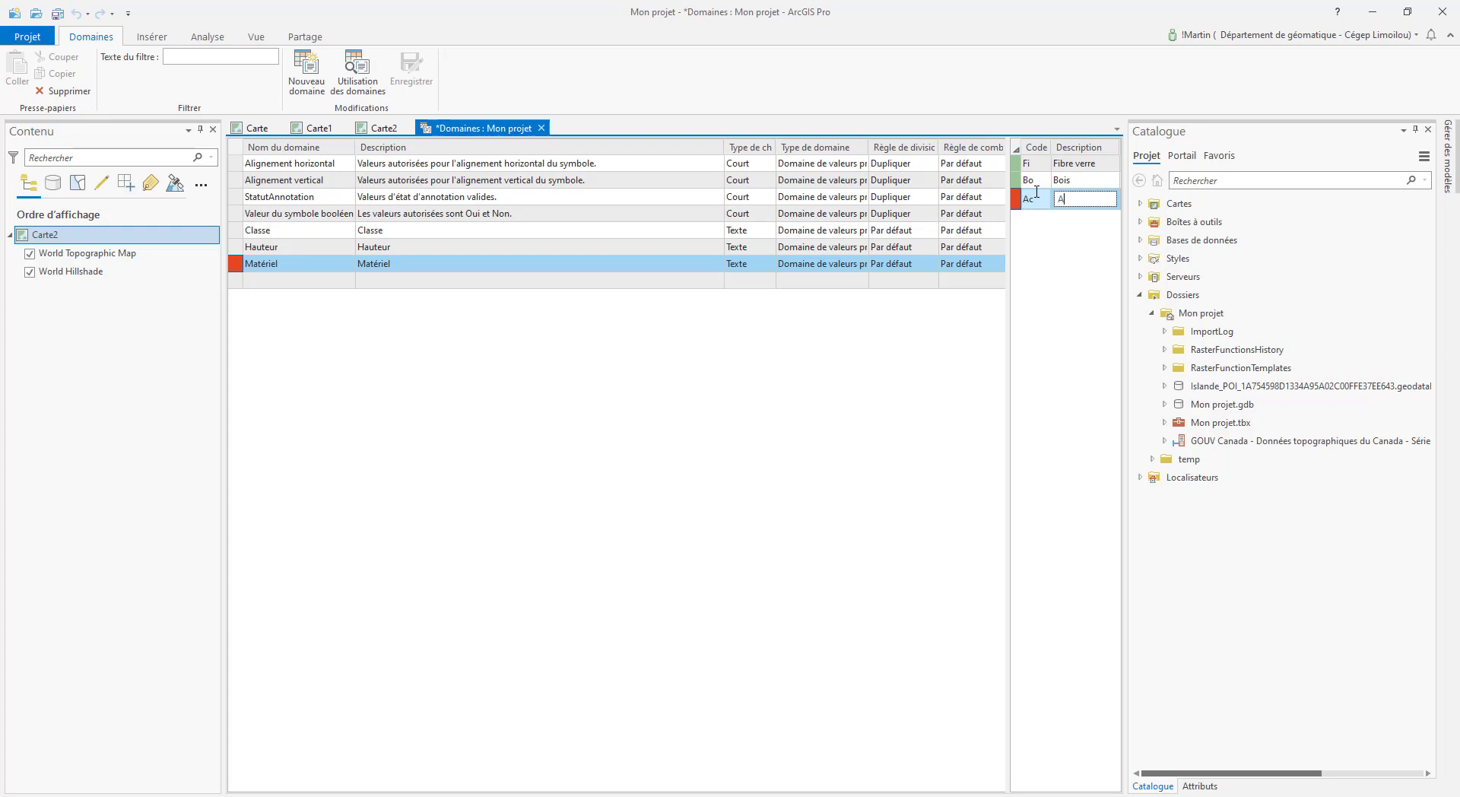
key(Return)
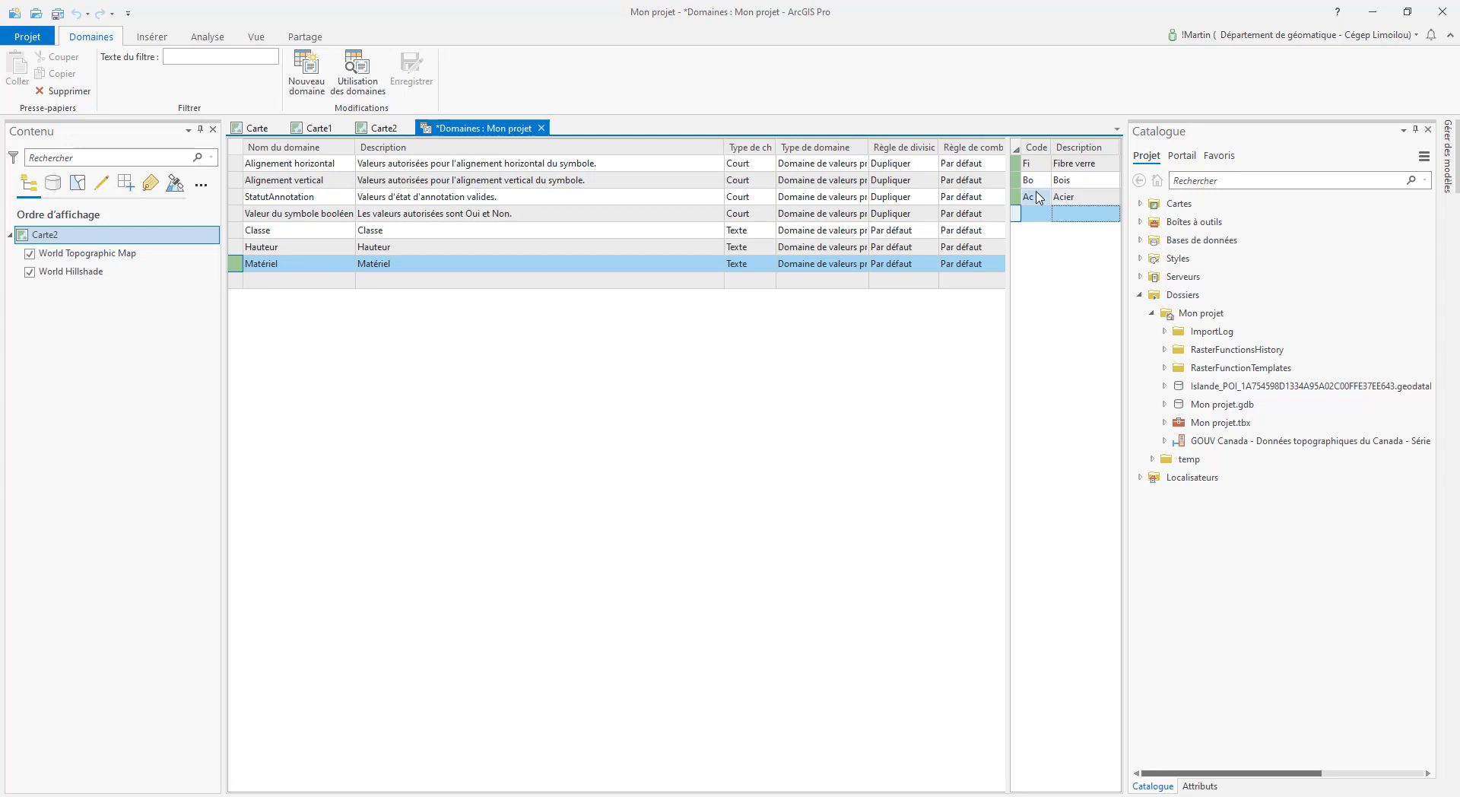
click(1038, 213)
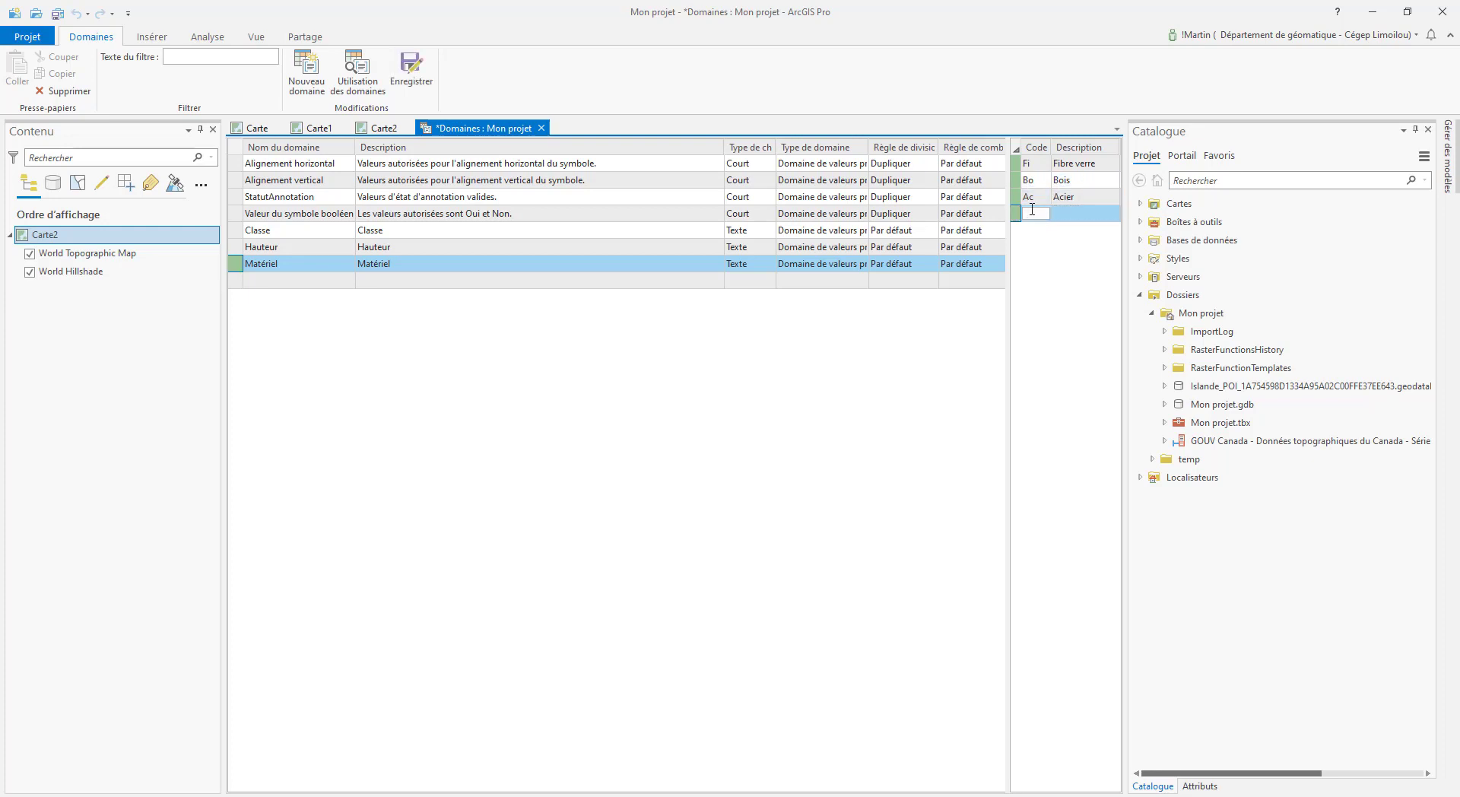
text(Be)
key(Tab)
text(Béto)
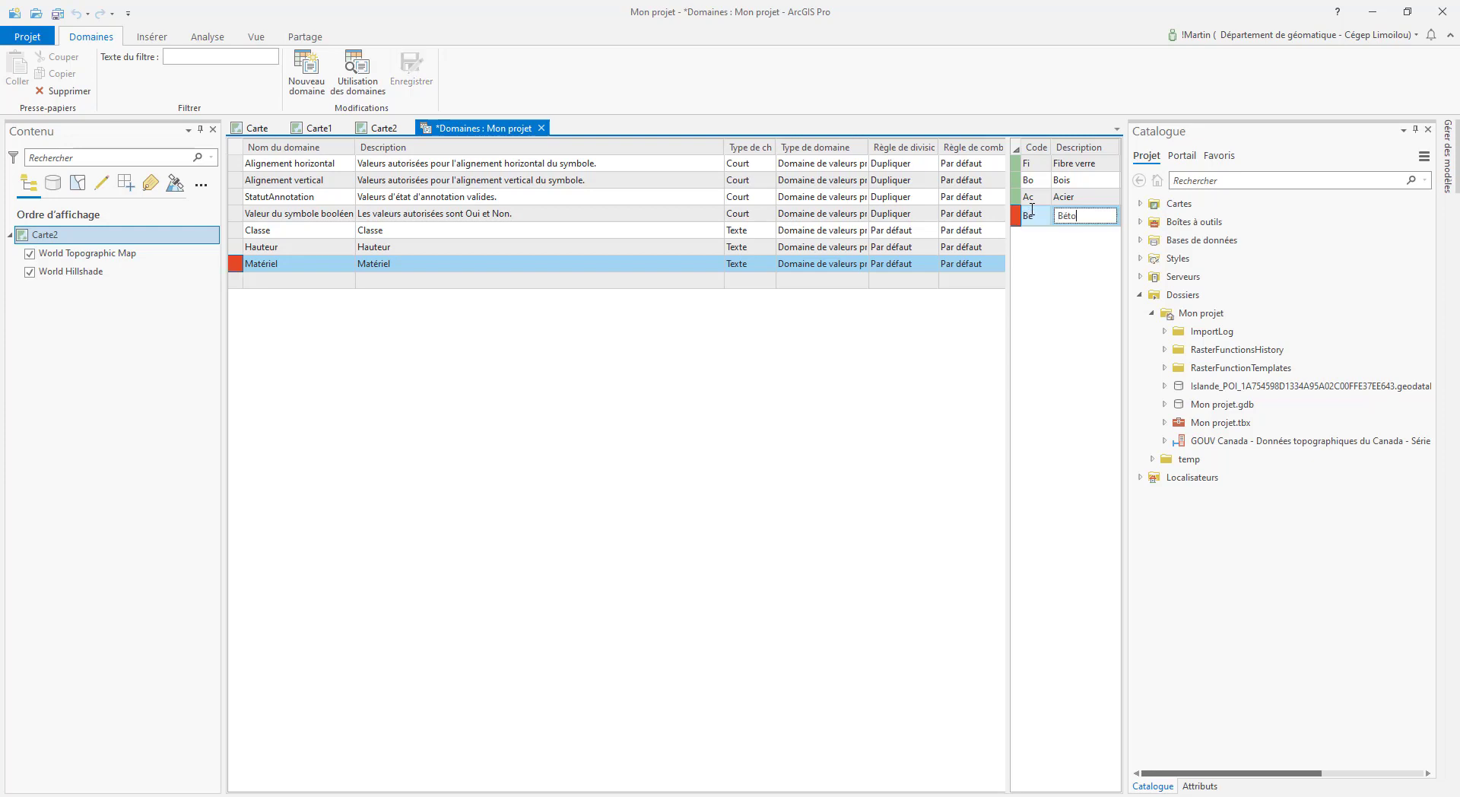
text(n)
key(Return)
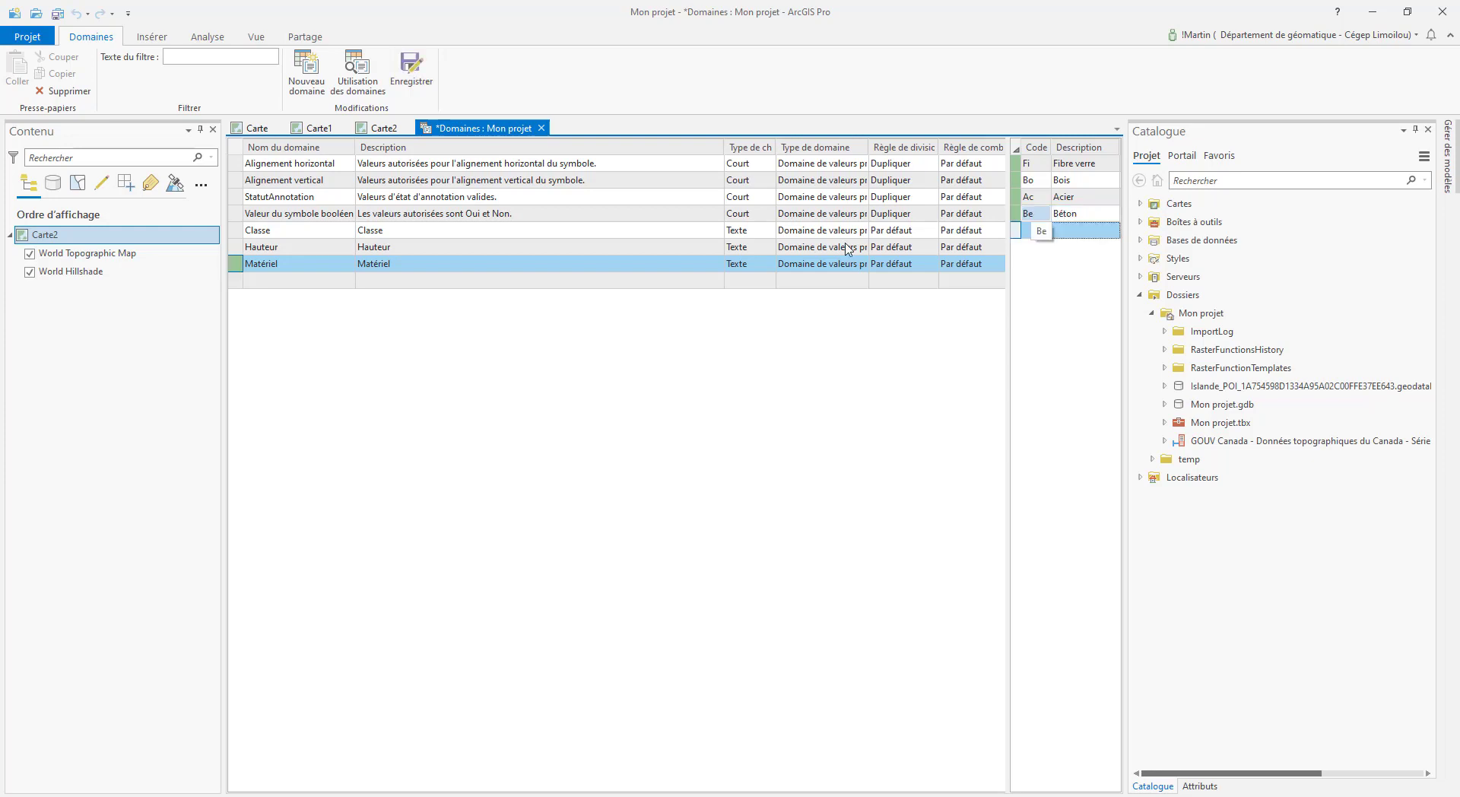
Step: Save the domain changes and list the contents of Mon projet.gdb
click(411, 70)
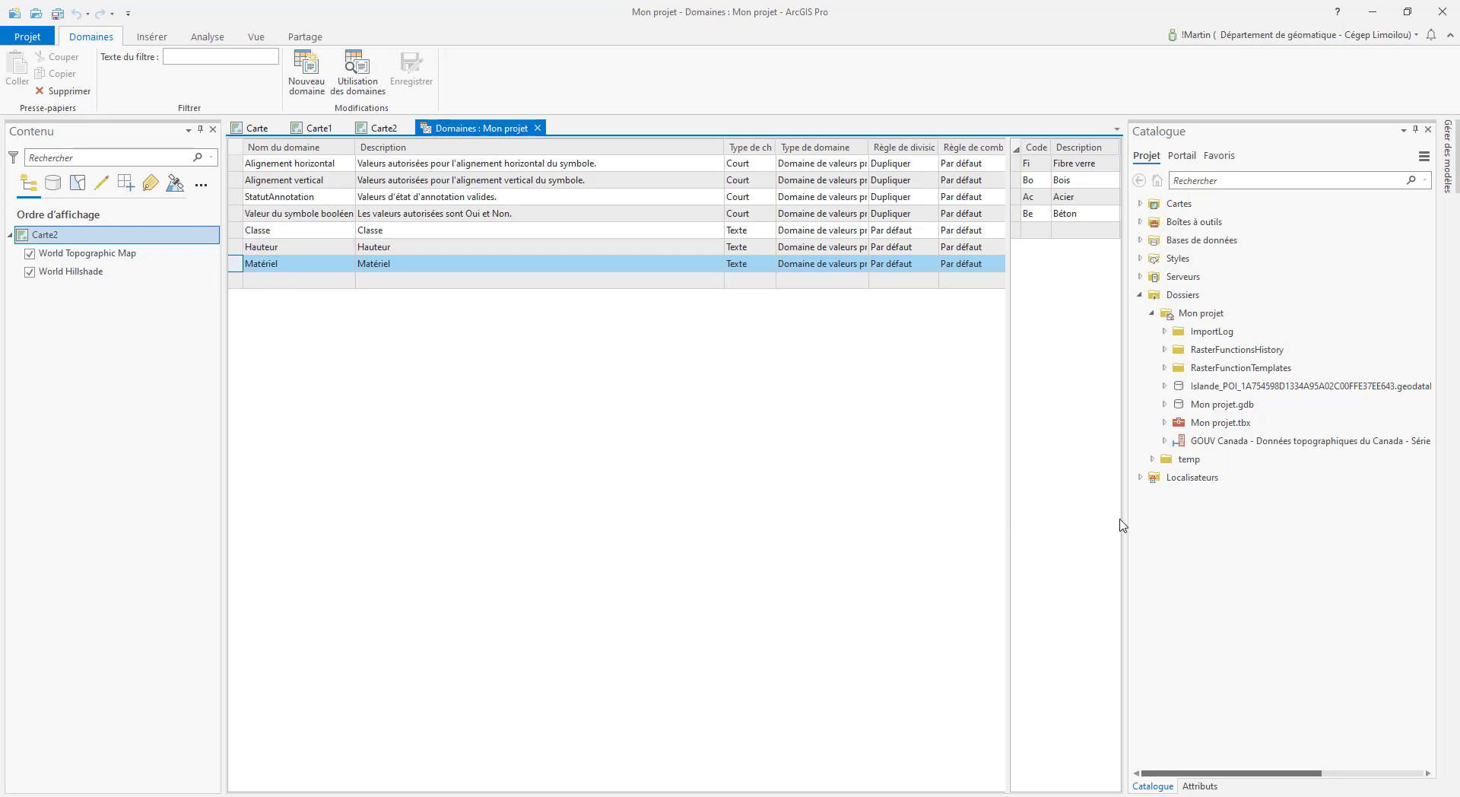
click(1165, 404)
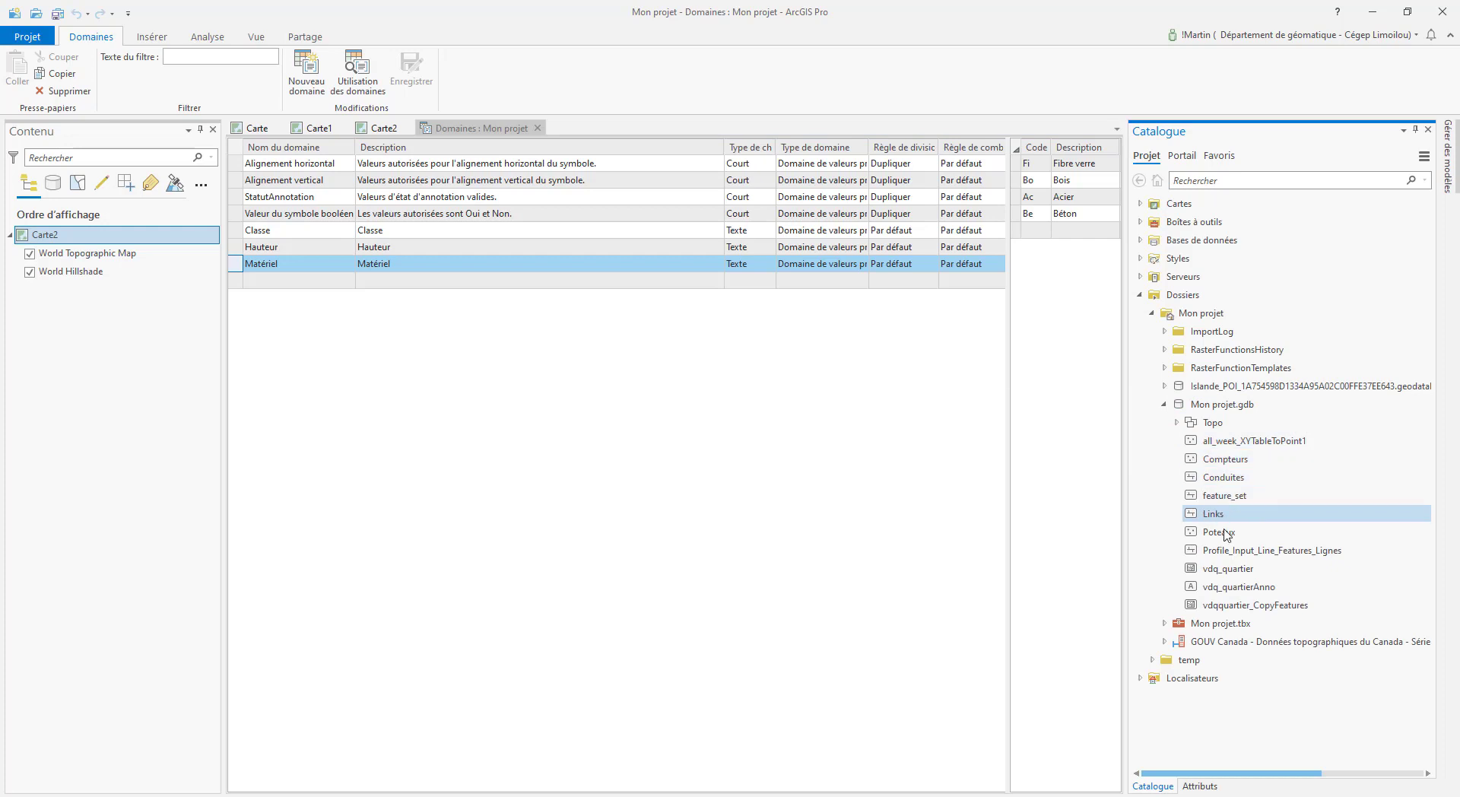
click(1219, 531)
mouse_move(1223, 538)
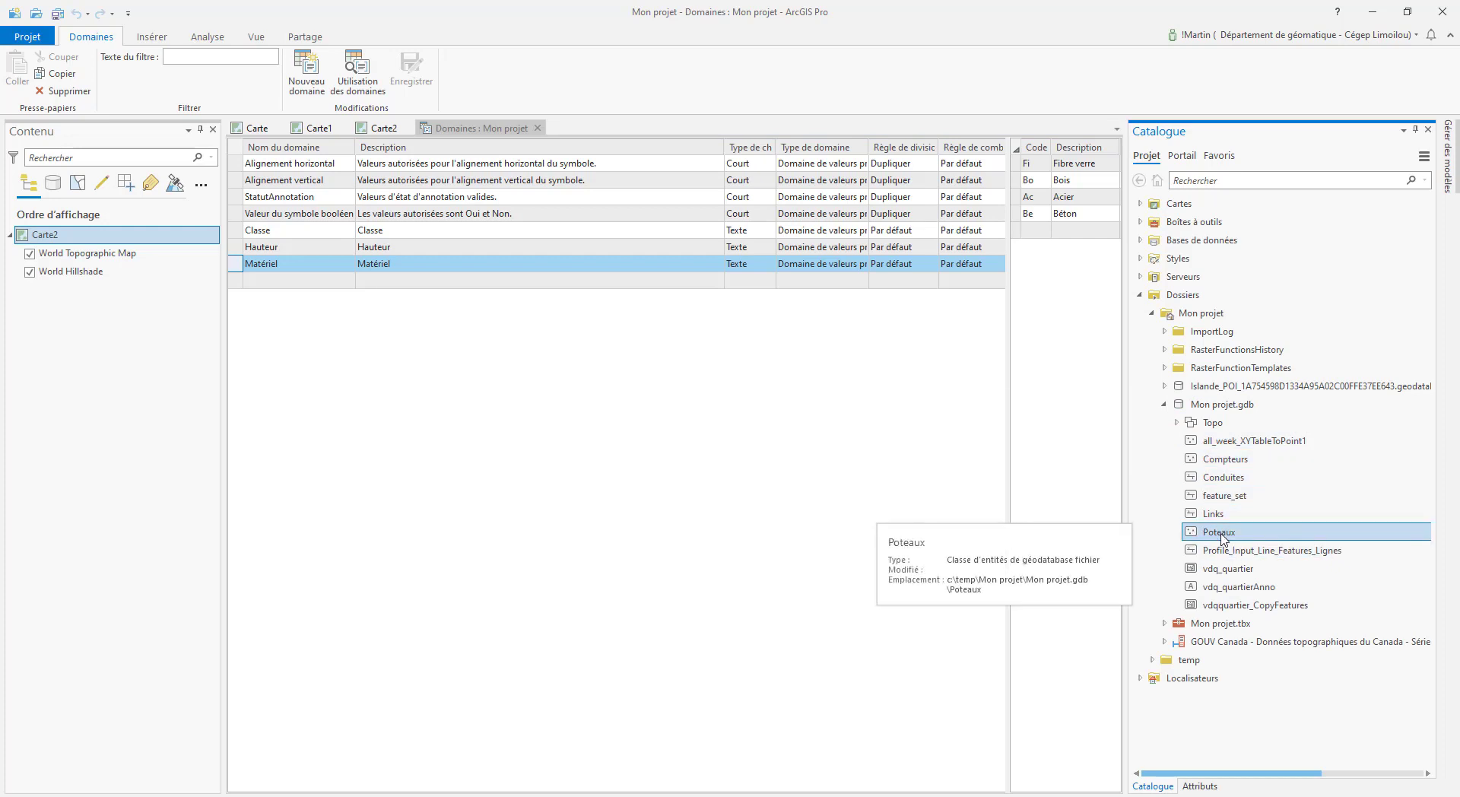
right_click(1222, 538)
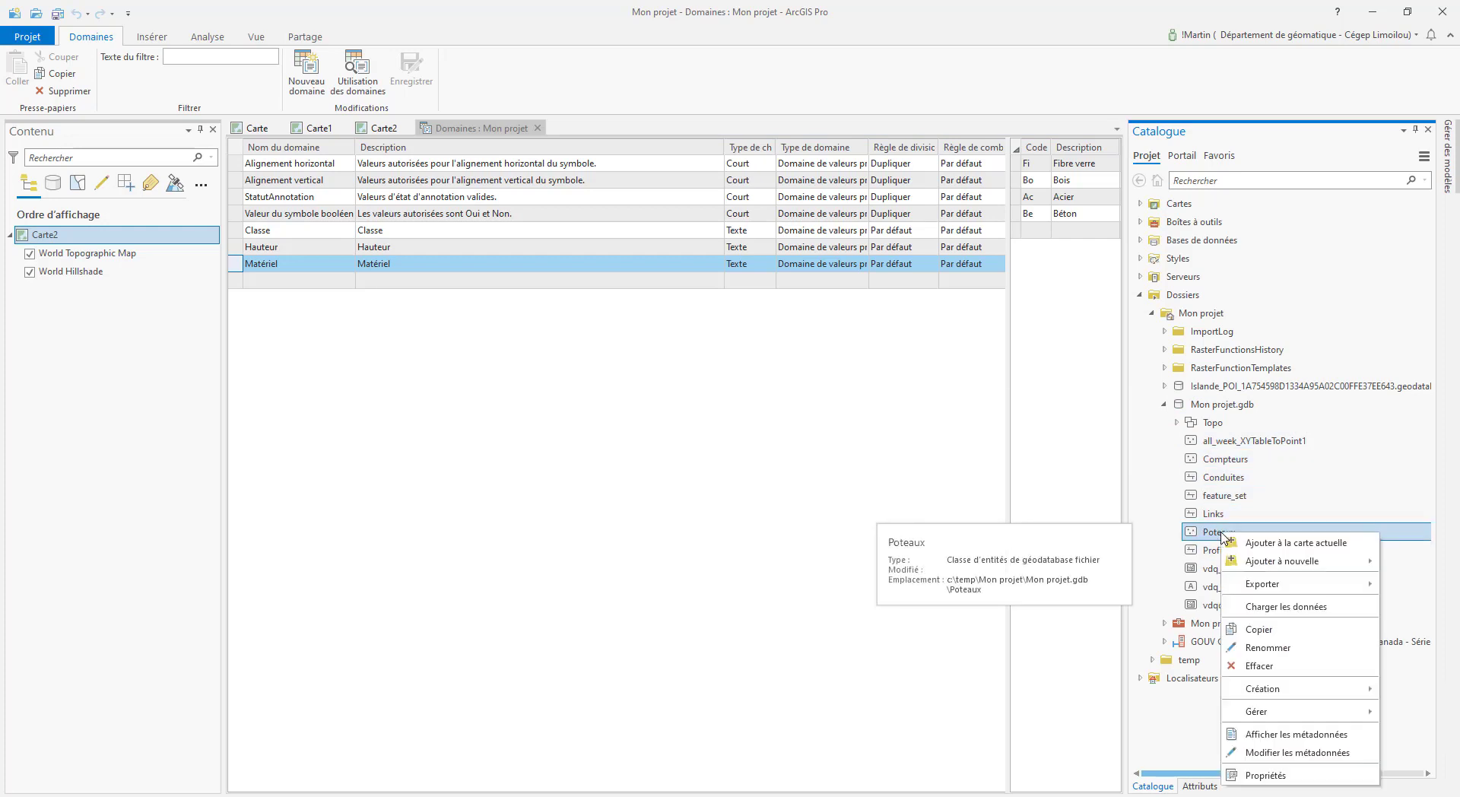
click(1265, 775)
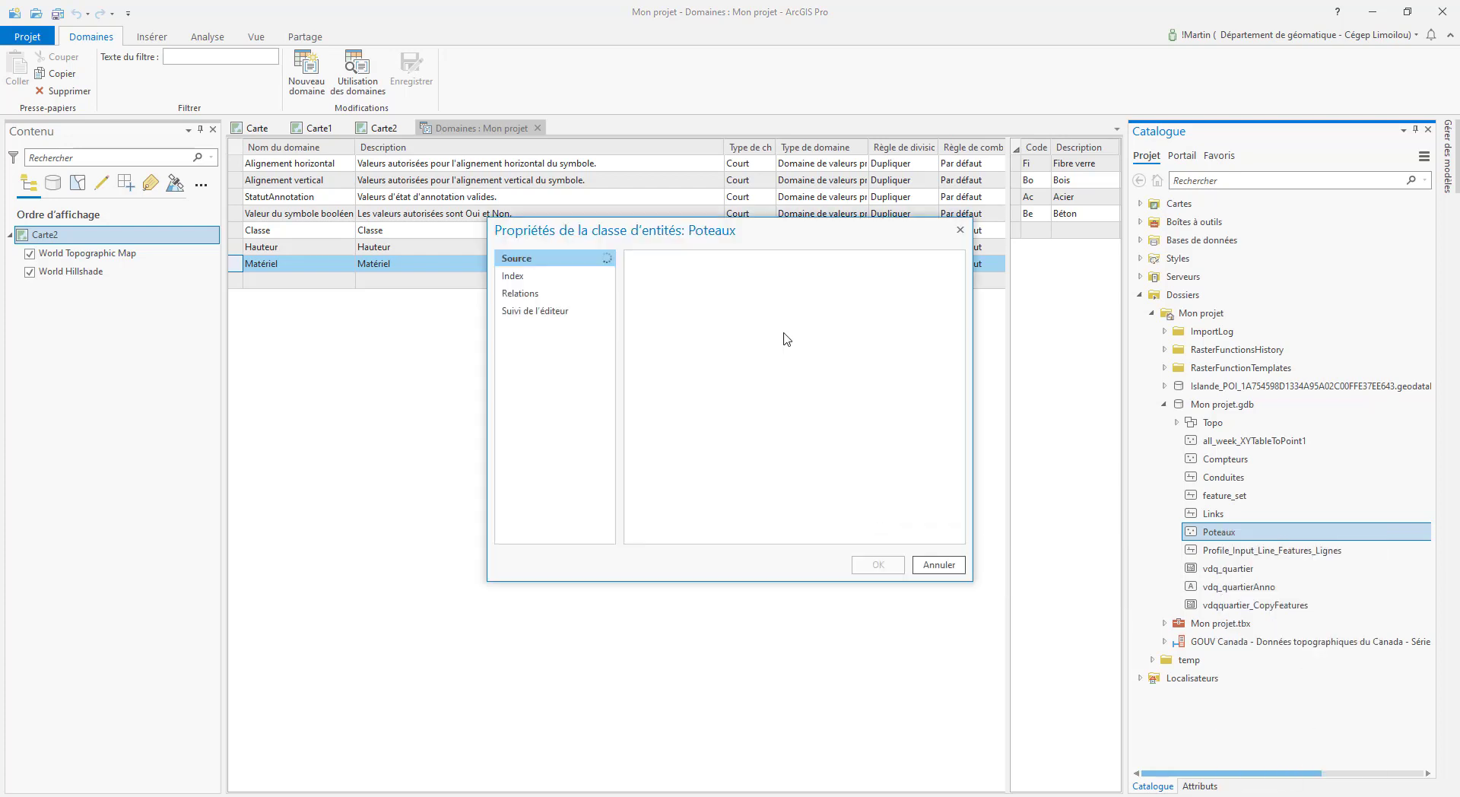
click(937, 569)
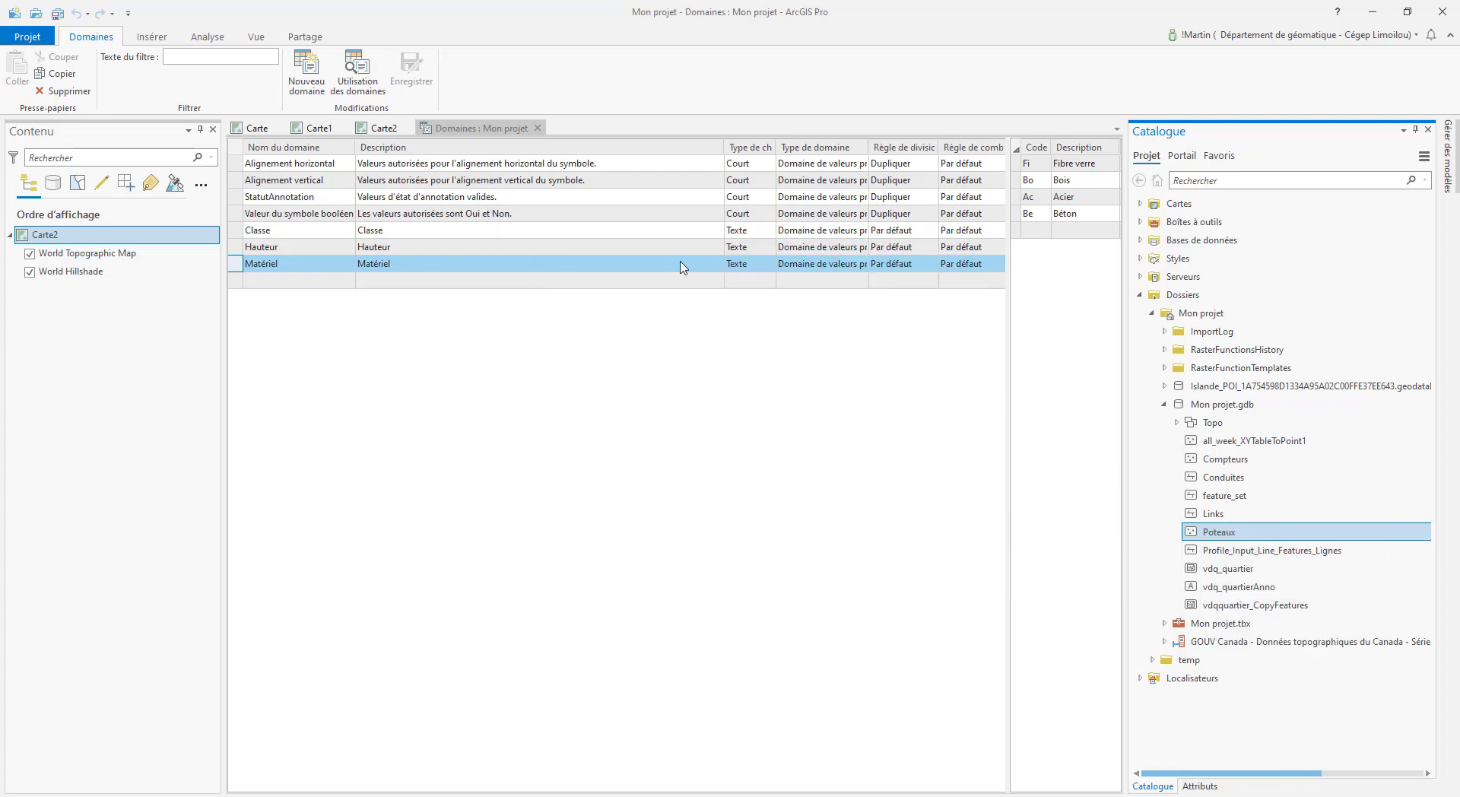
Step: Close the domains view and add the Poteaux feature class to the Carte2 map
click(538, 129)
right_click(1189, 532)
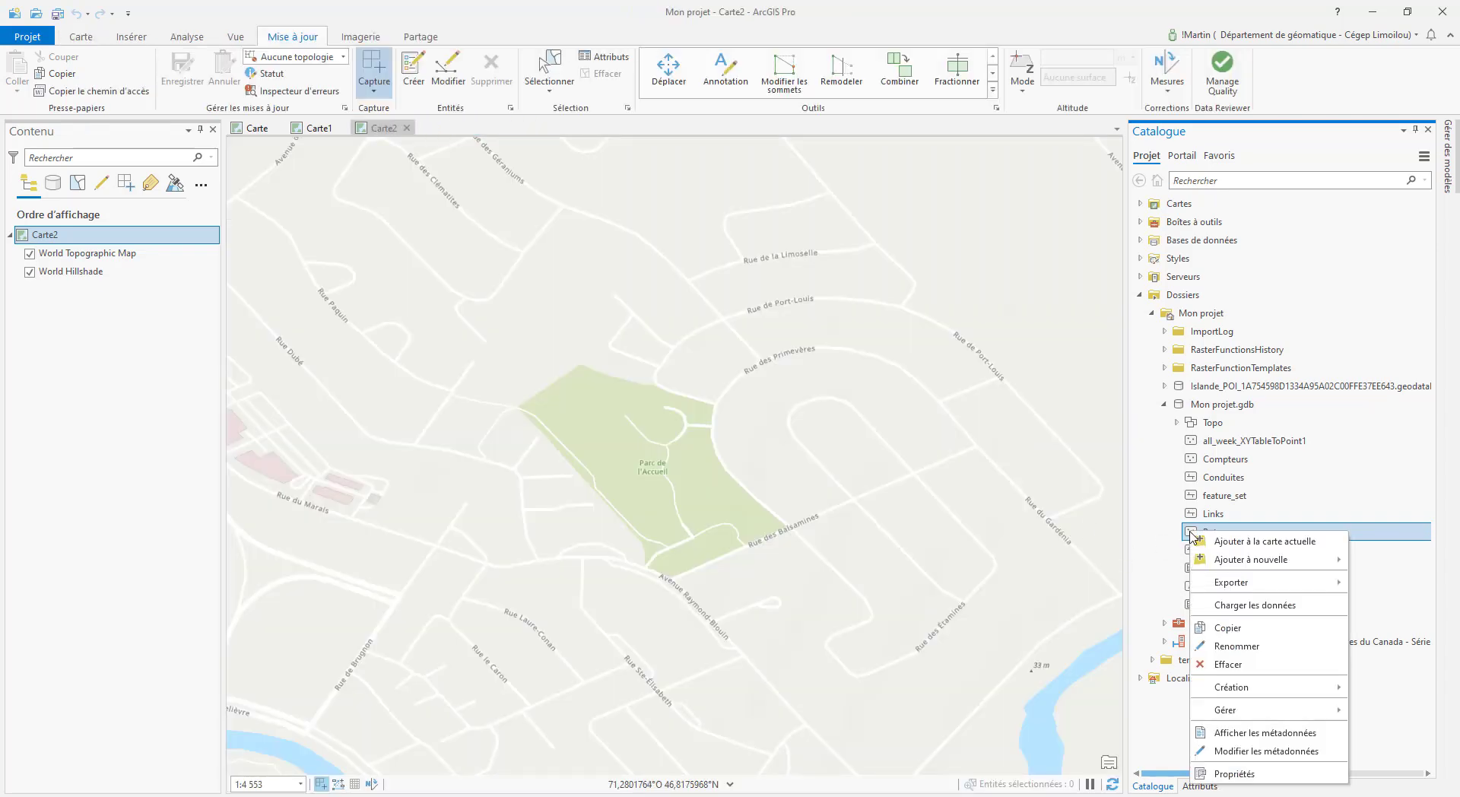
click(1192, 539)
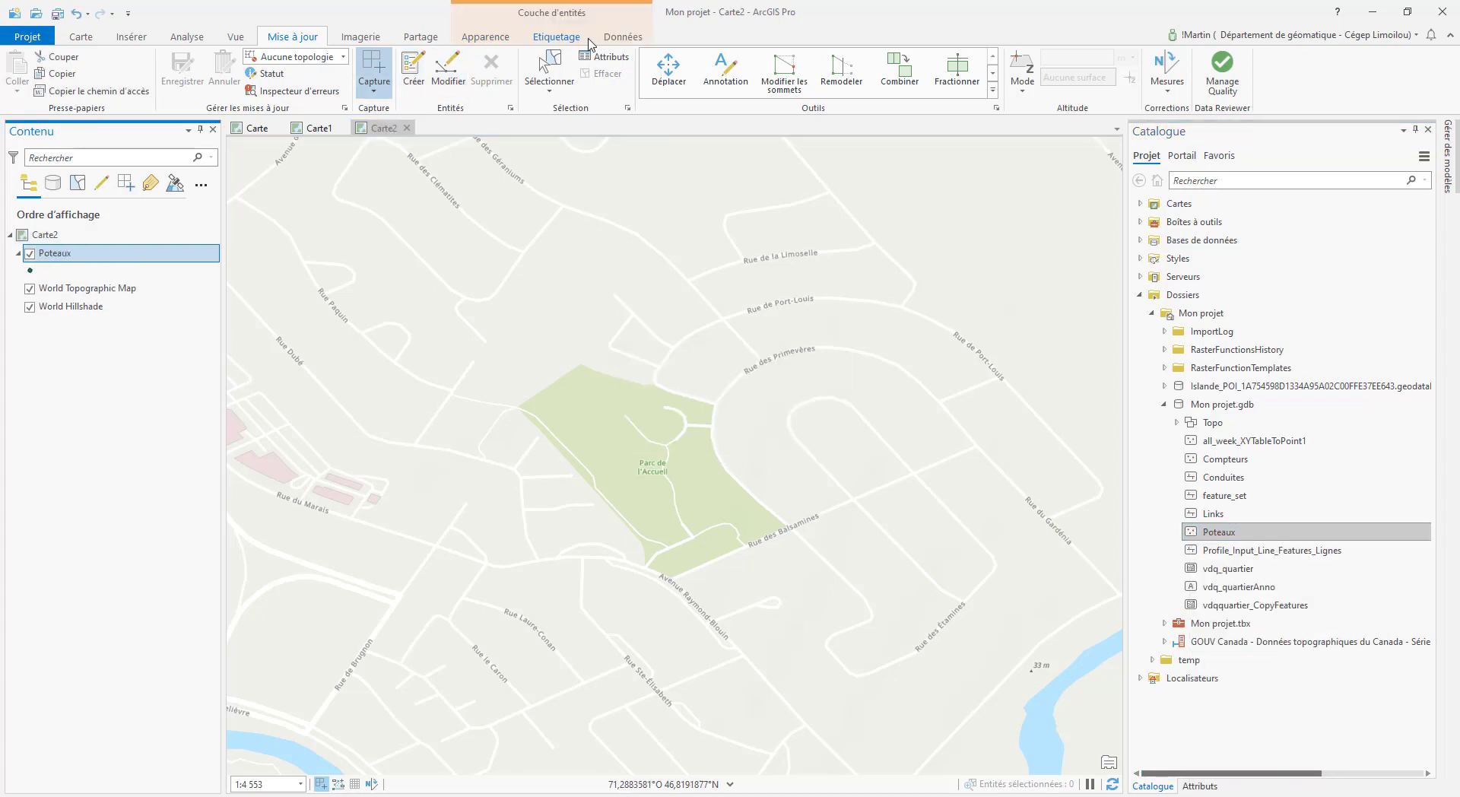
Step: Open the field design of the Poteaux layer and assign the Classe domain to the classe field
click(615, 38)
click(392, 67)
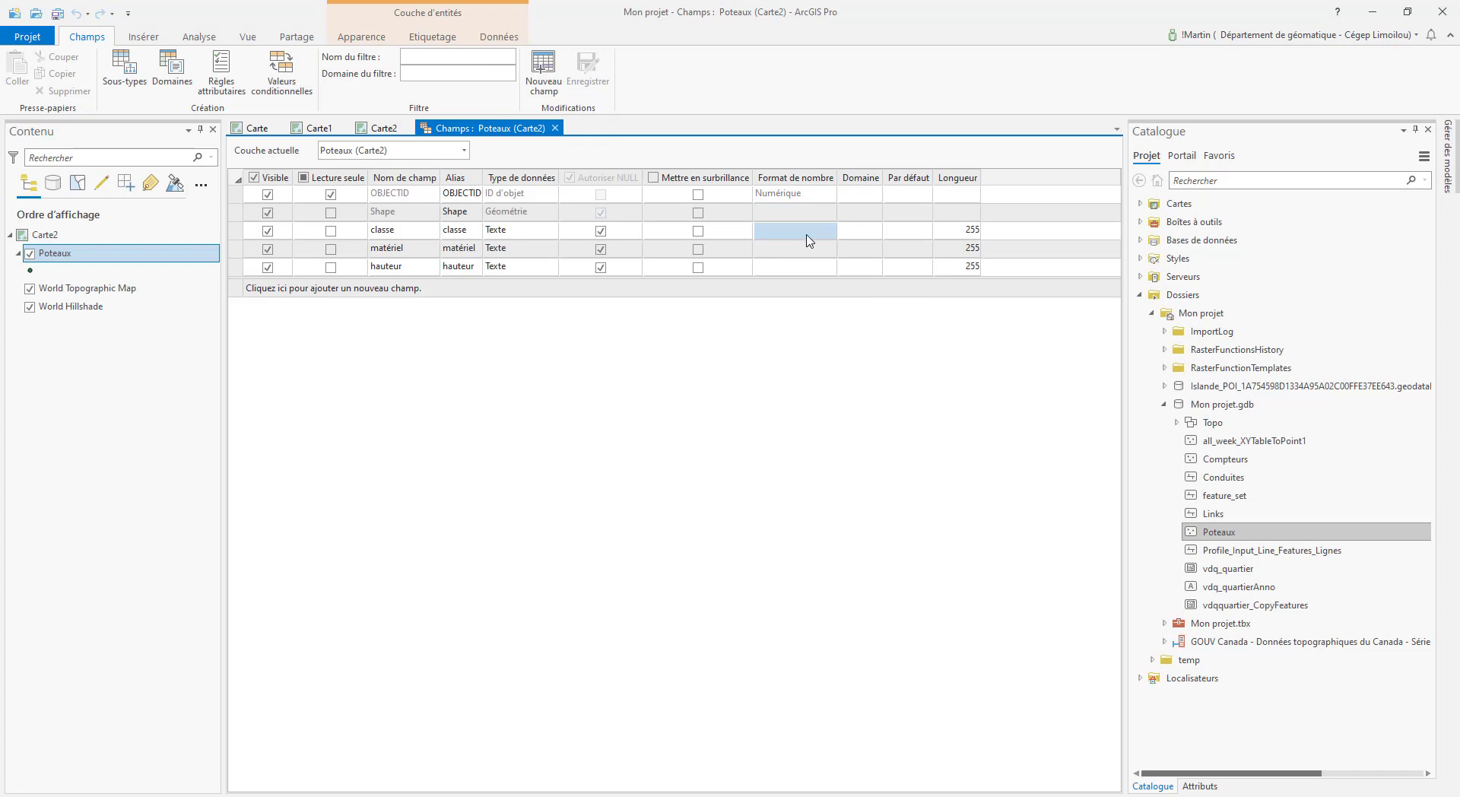
click(874, 235)
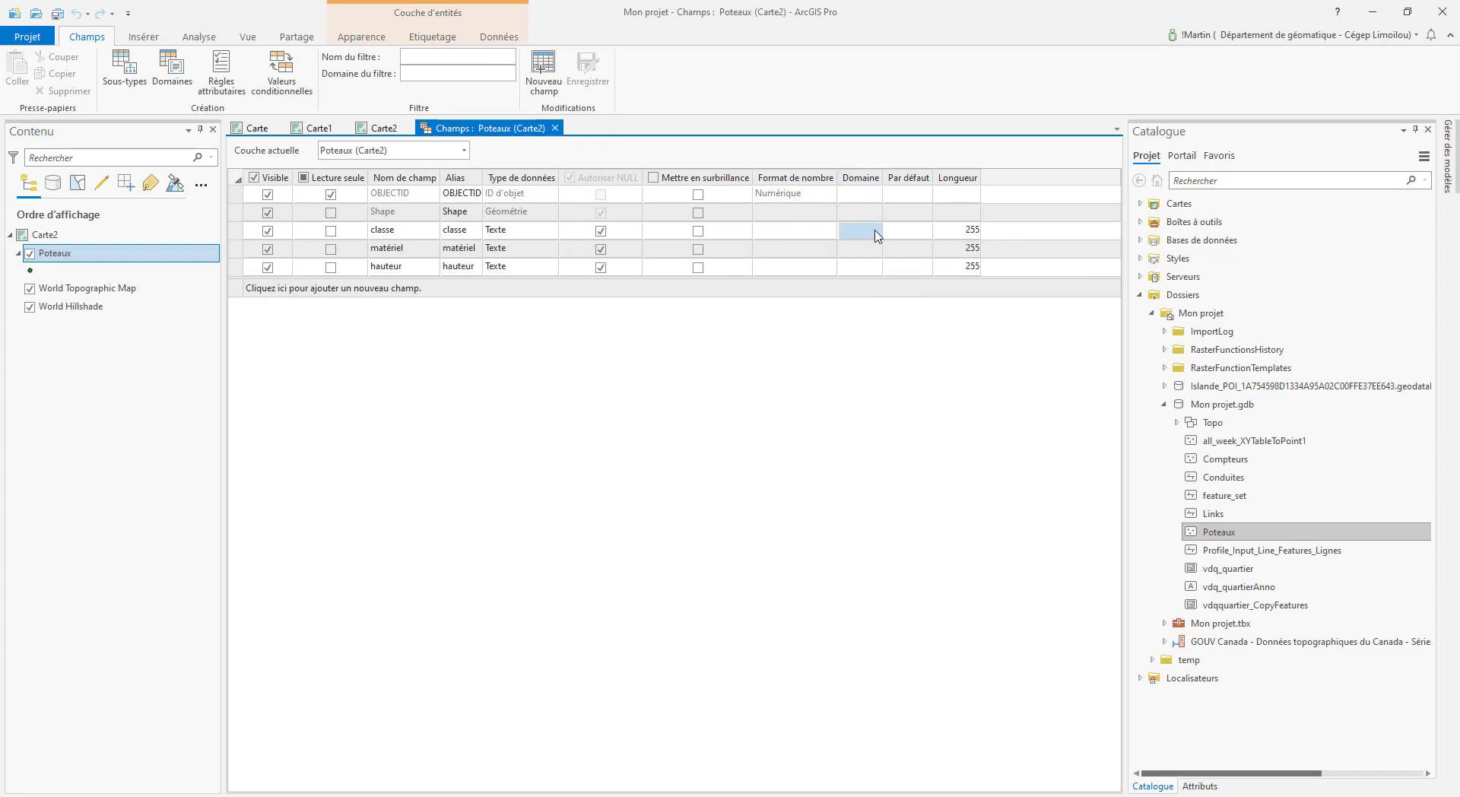
click(877, 232)
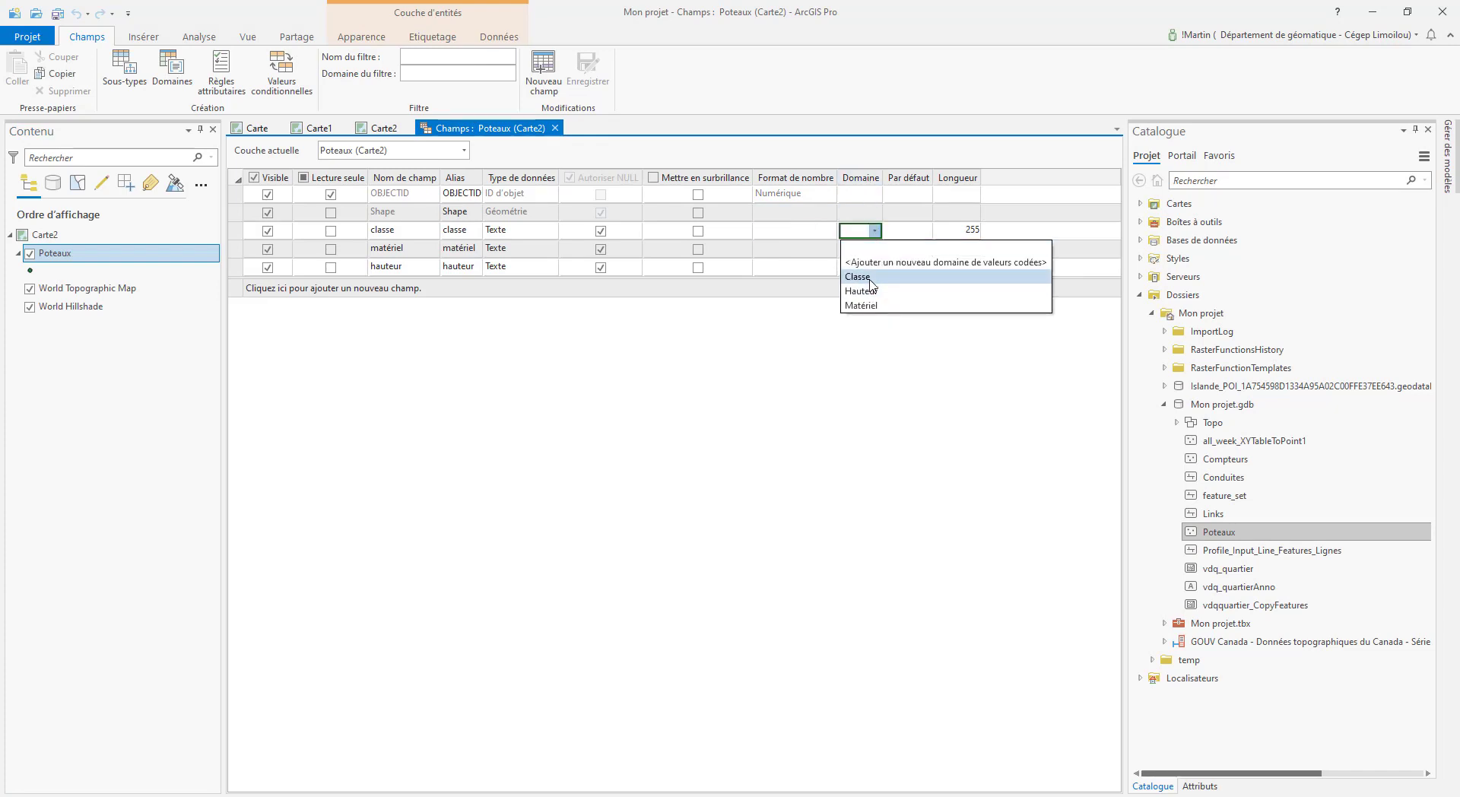
Step: Assign the Matériel domain to the matériel field of Poteaux
click(882, 254)
click(884, 253)
click(878, 249)
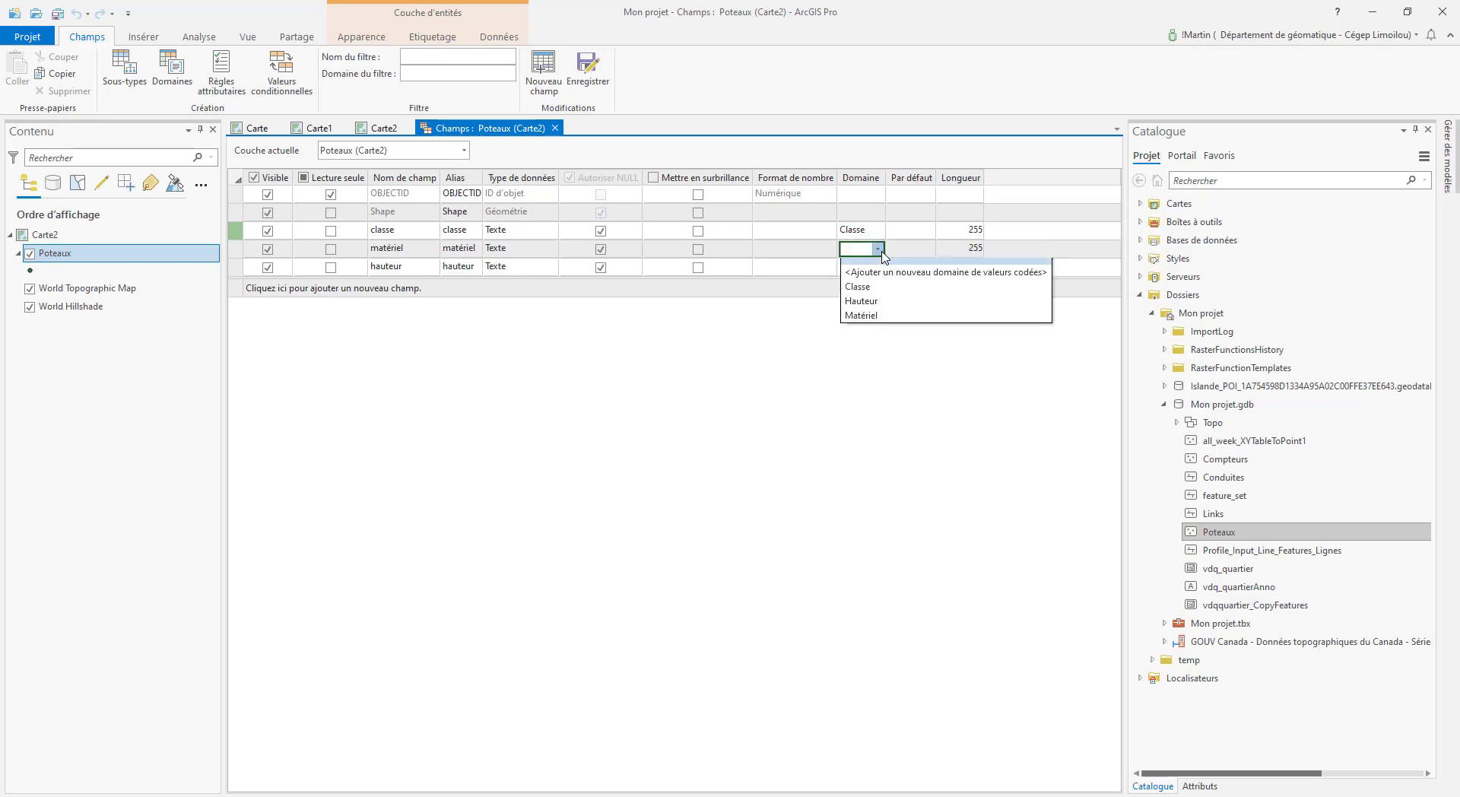
click(867, 316)
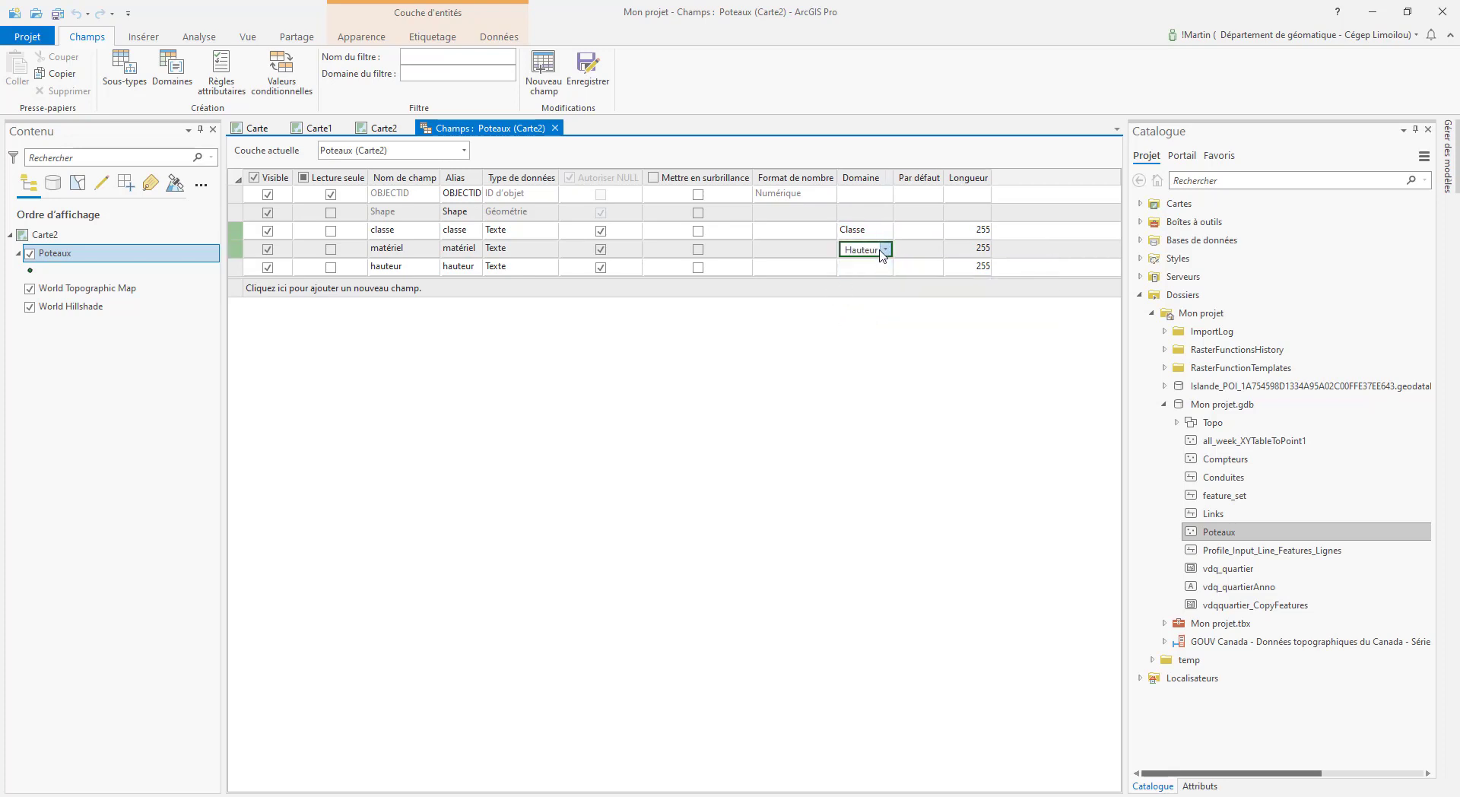
click(885, 251)
click(864, 323)
Step: Assign the Hauteur domain to the hauteur field, then save the field changes and close the field design
click(886, 270)
click(885, 270)
click(885, 268)
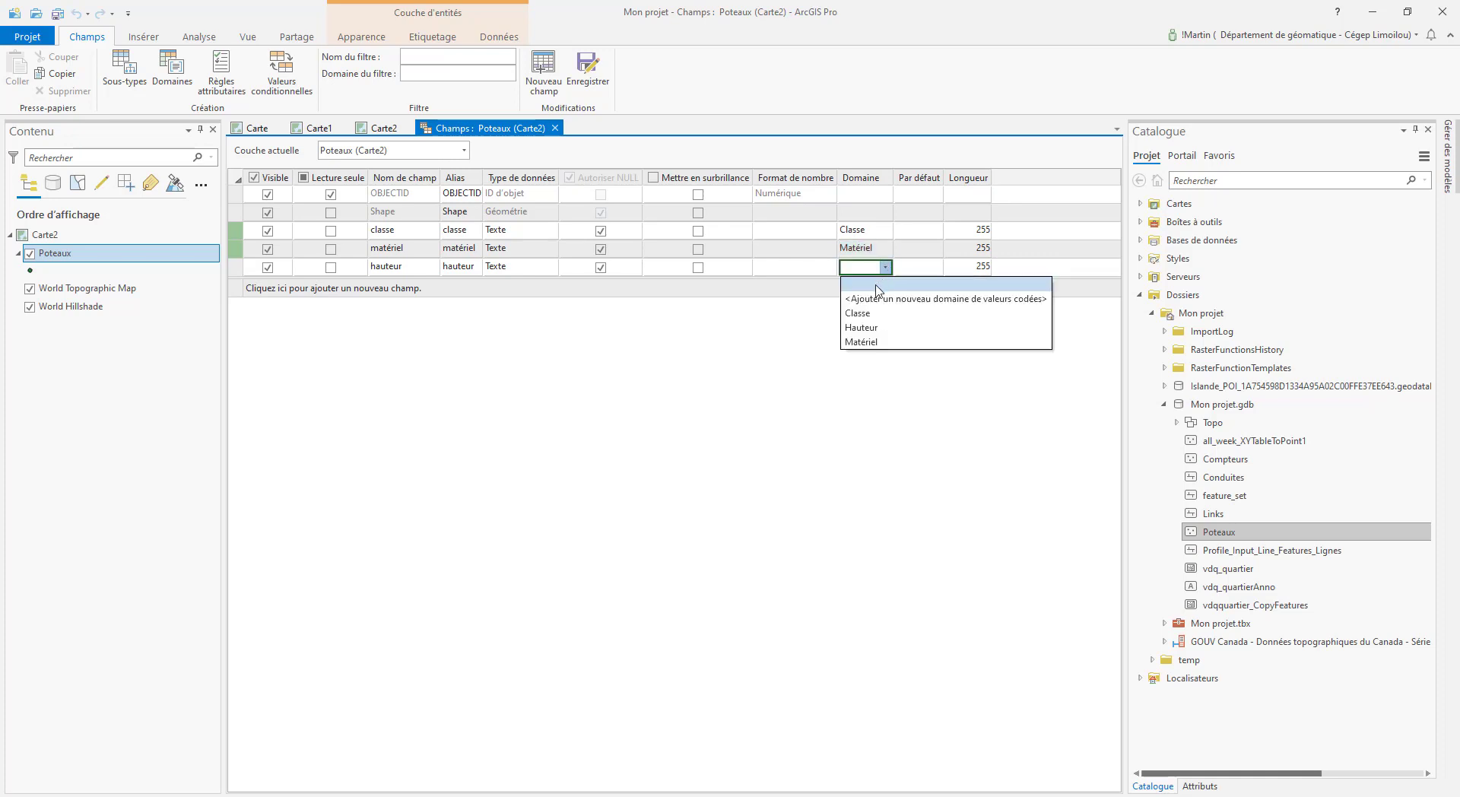
click(863, 325)
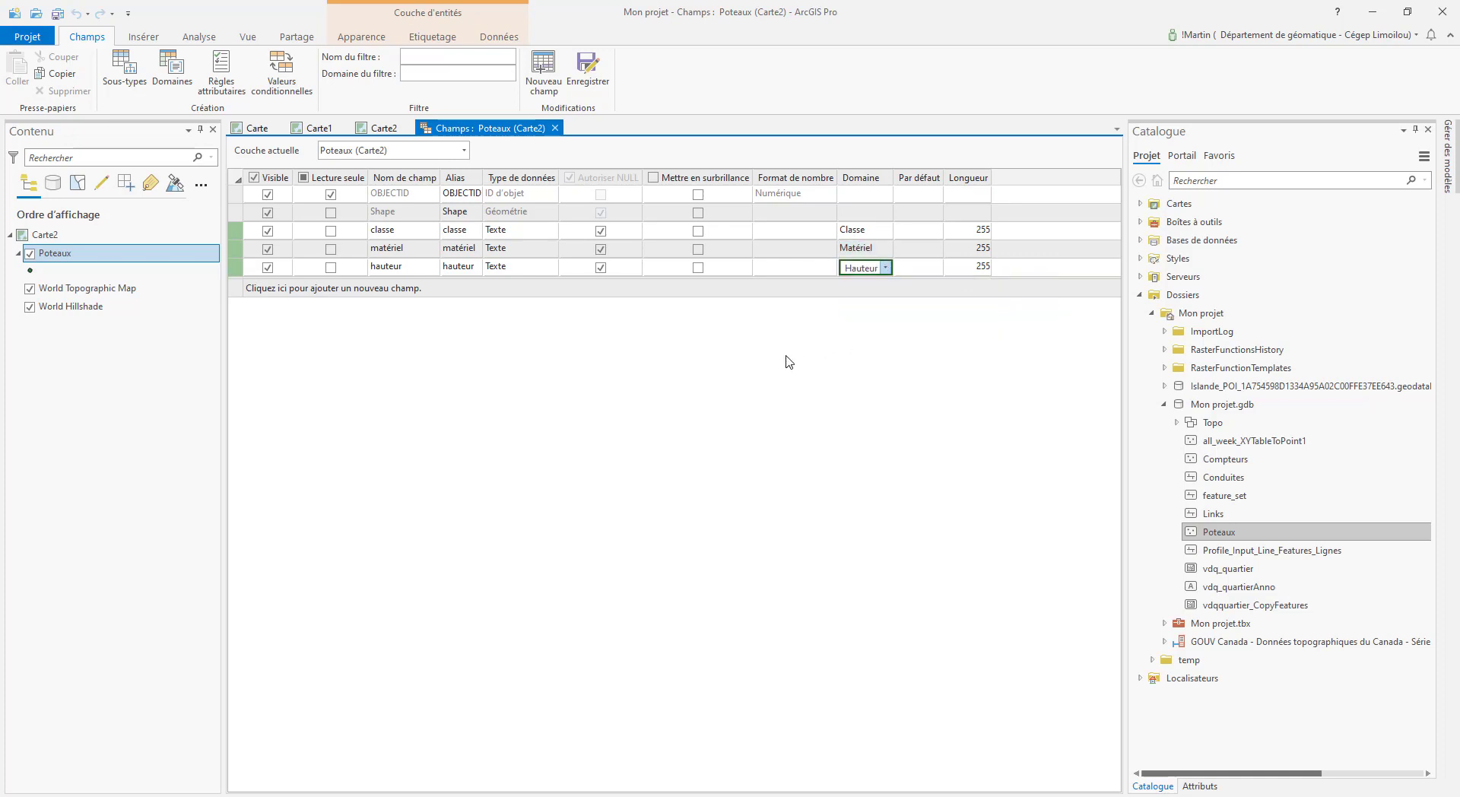
click(878, 217)
click(588, 69)
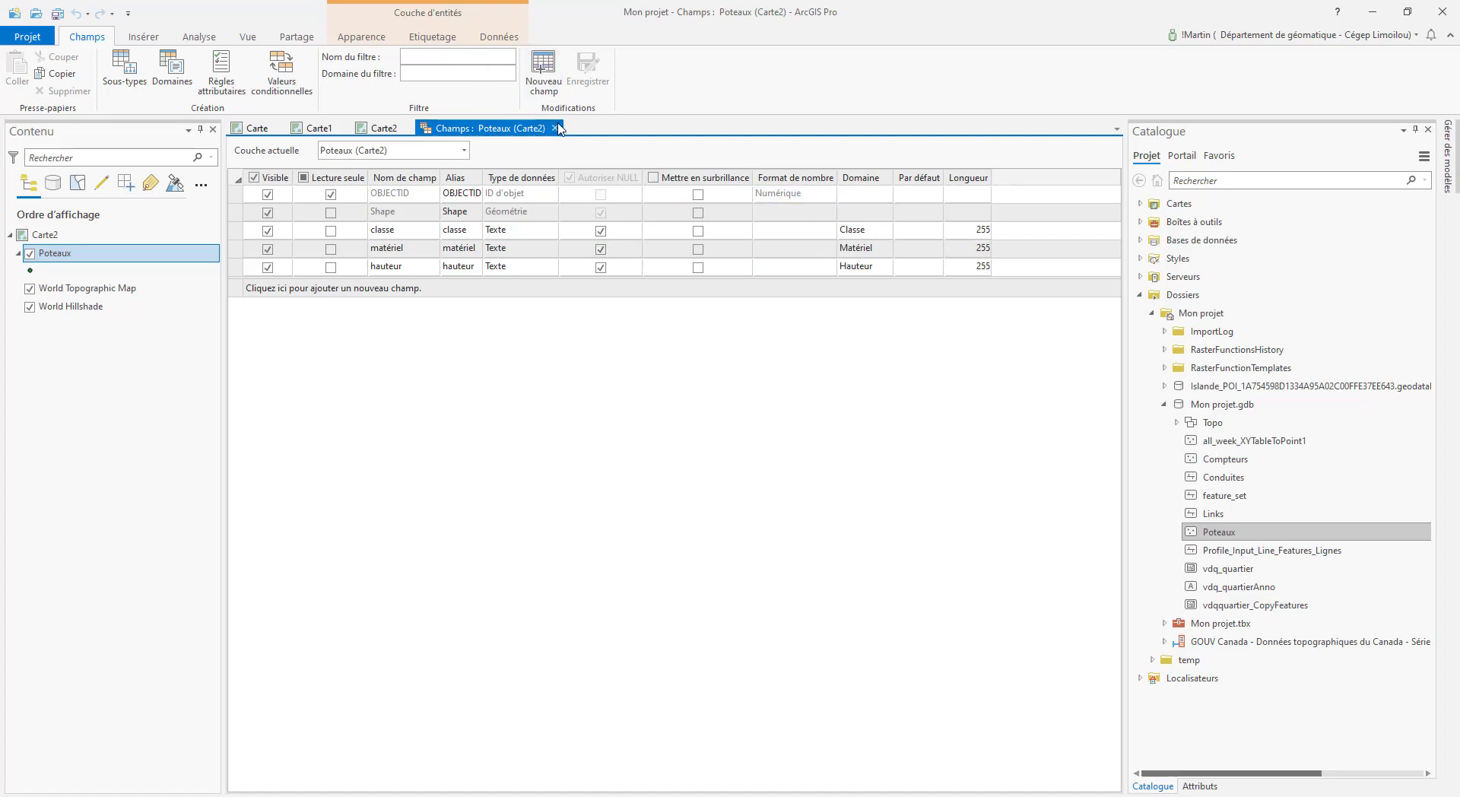
click(555, 128)
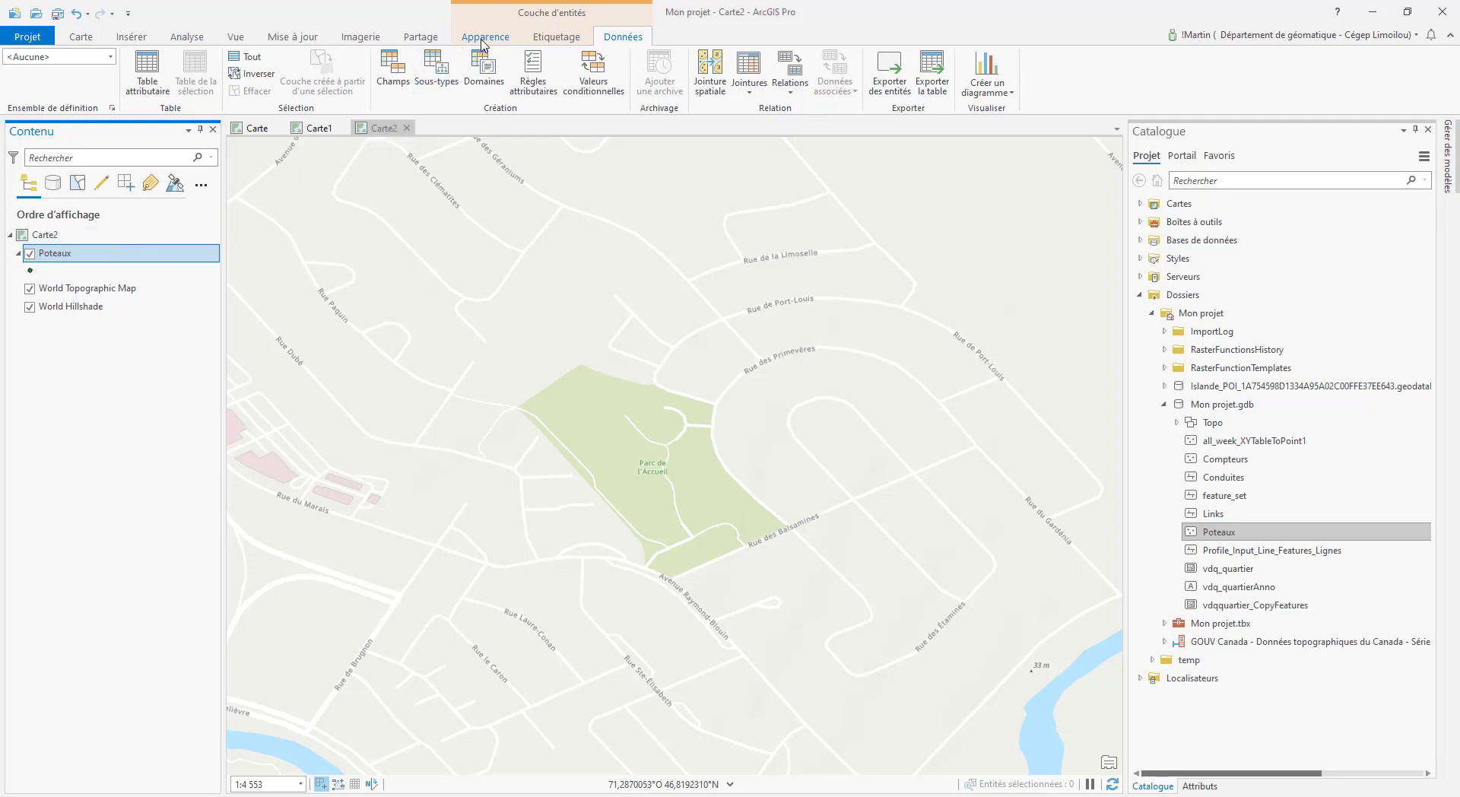
Step: Create a Poteaux point on the map near the western end of Rue de Port-Louis
click(482, 42)
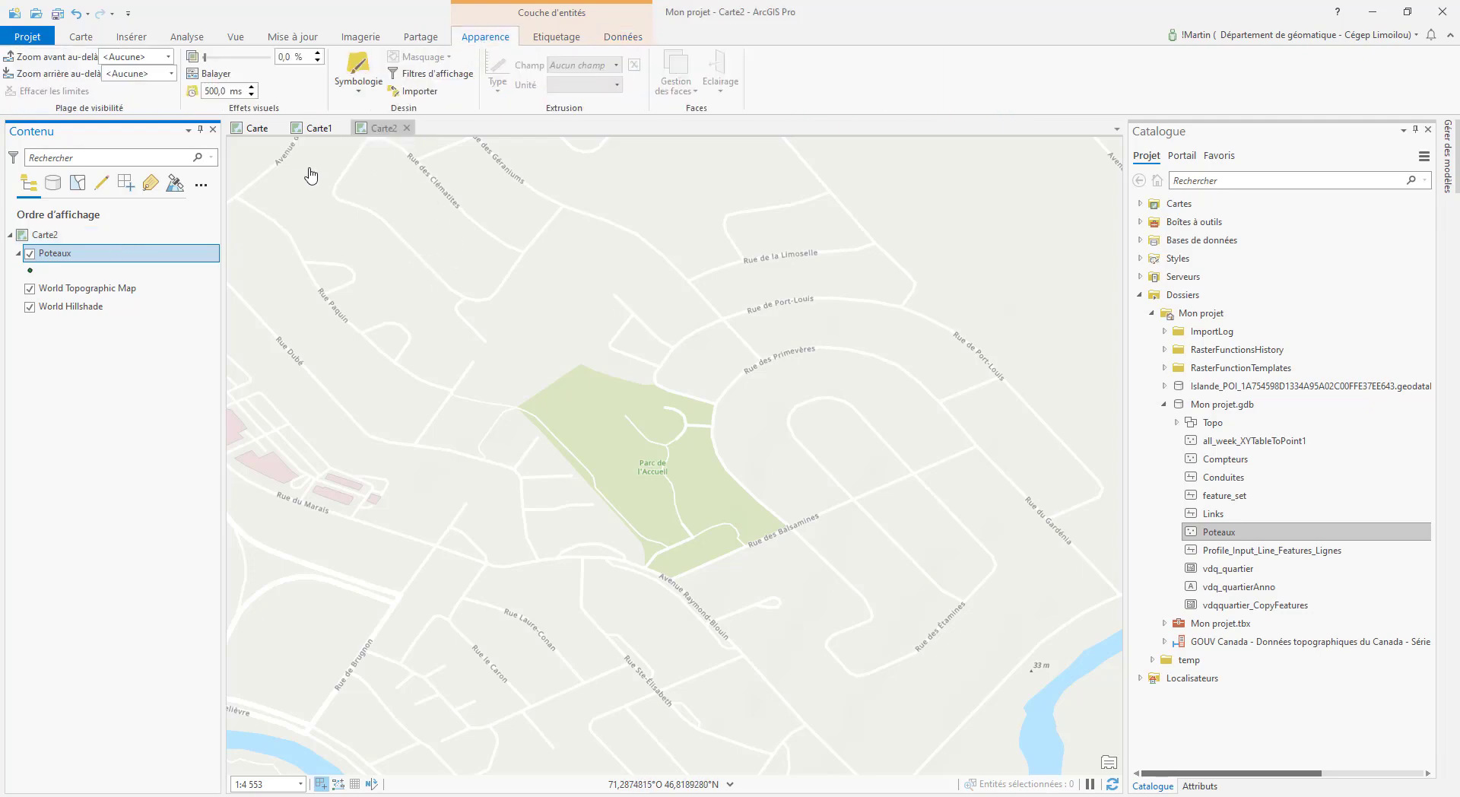
click(293, 38)
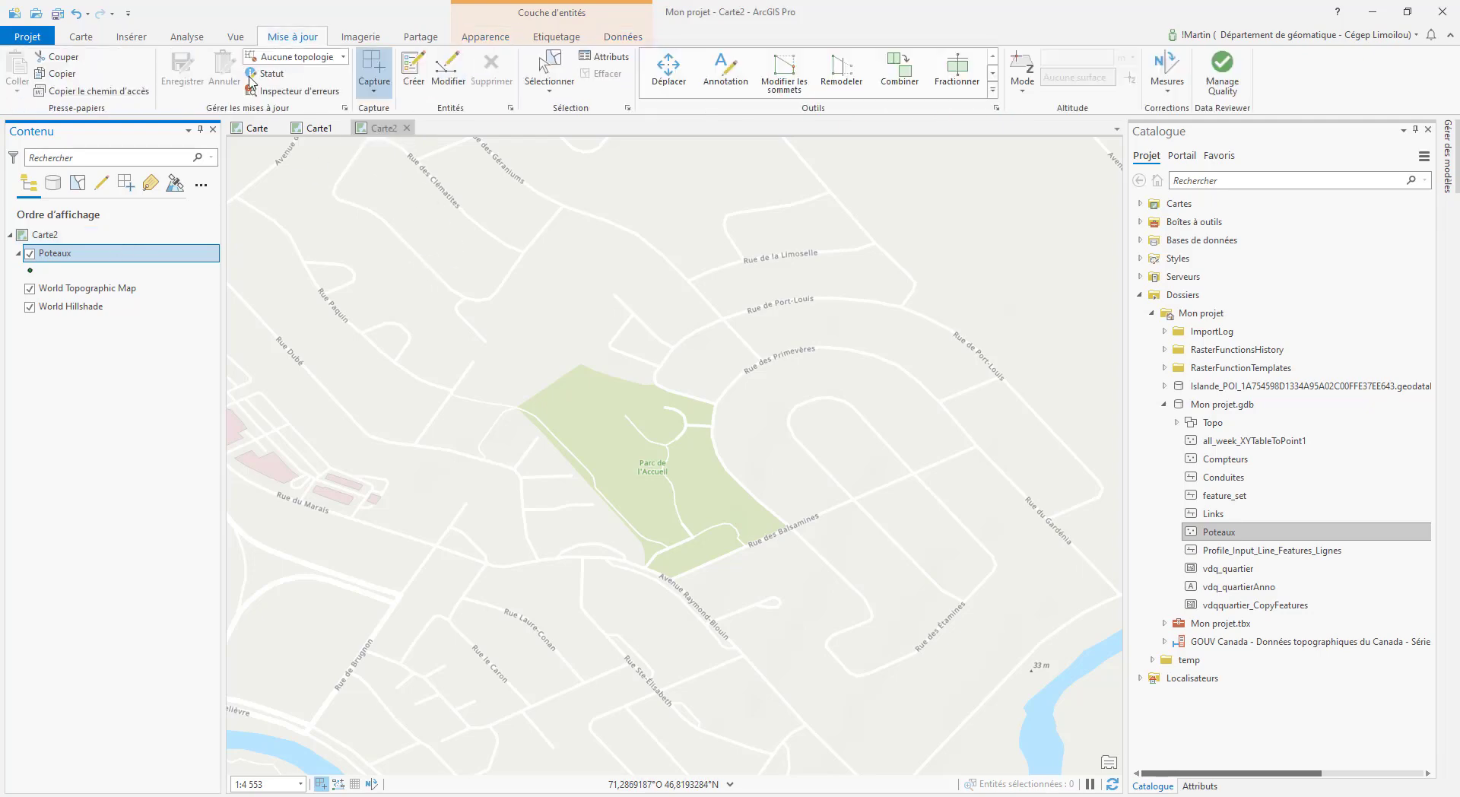
click(413, 73)
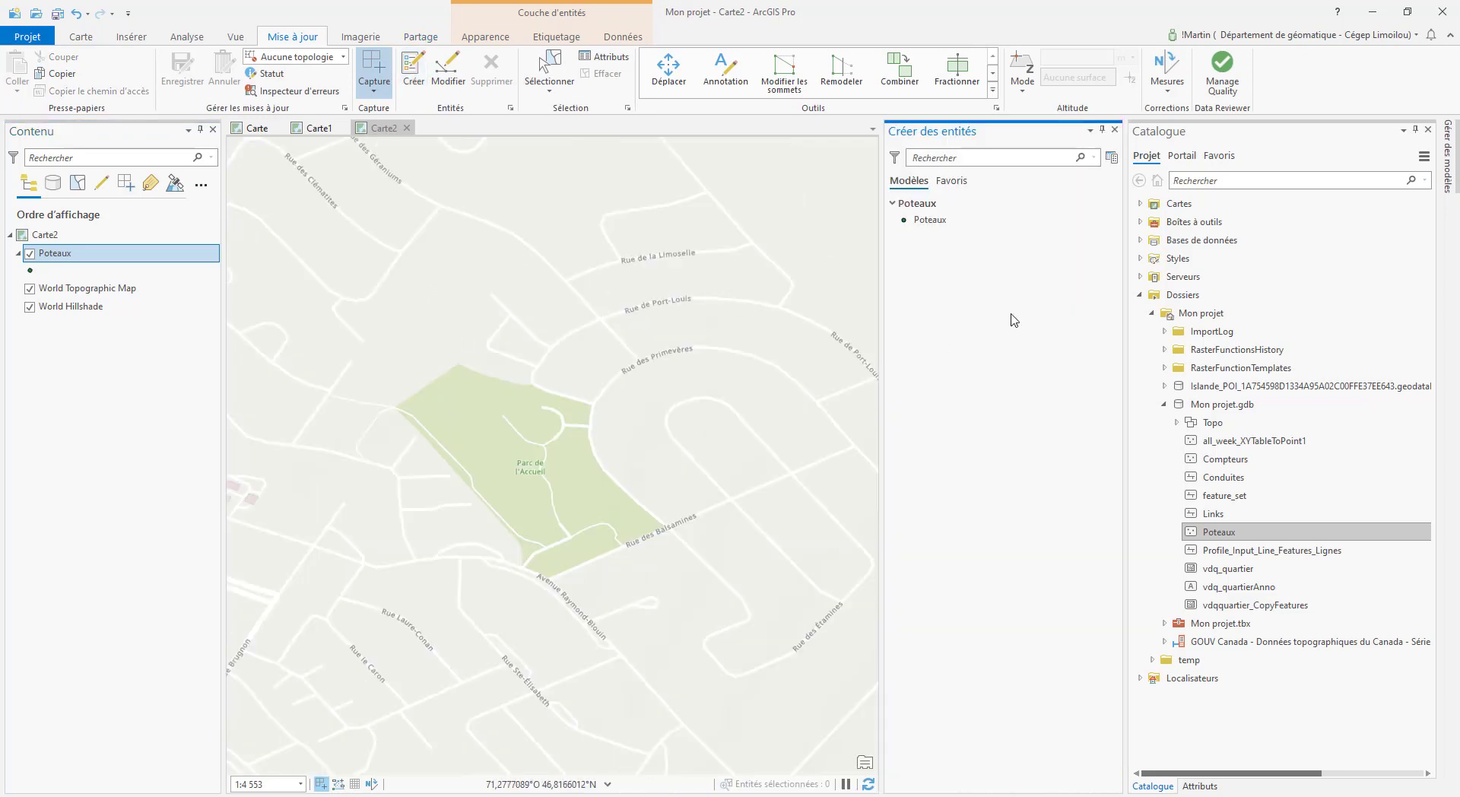
click(931, 222)
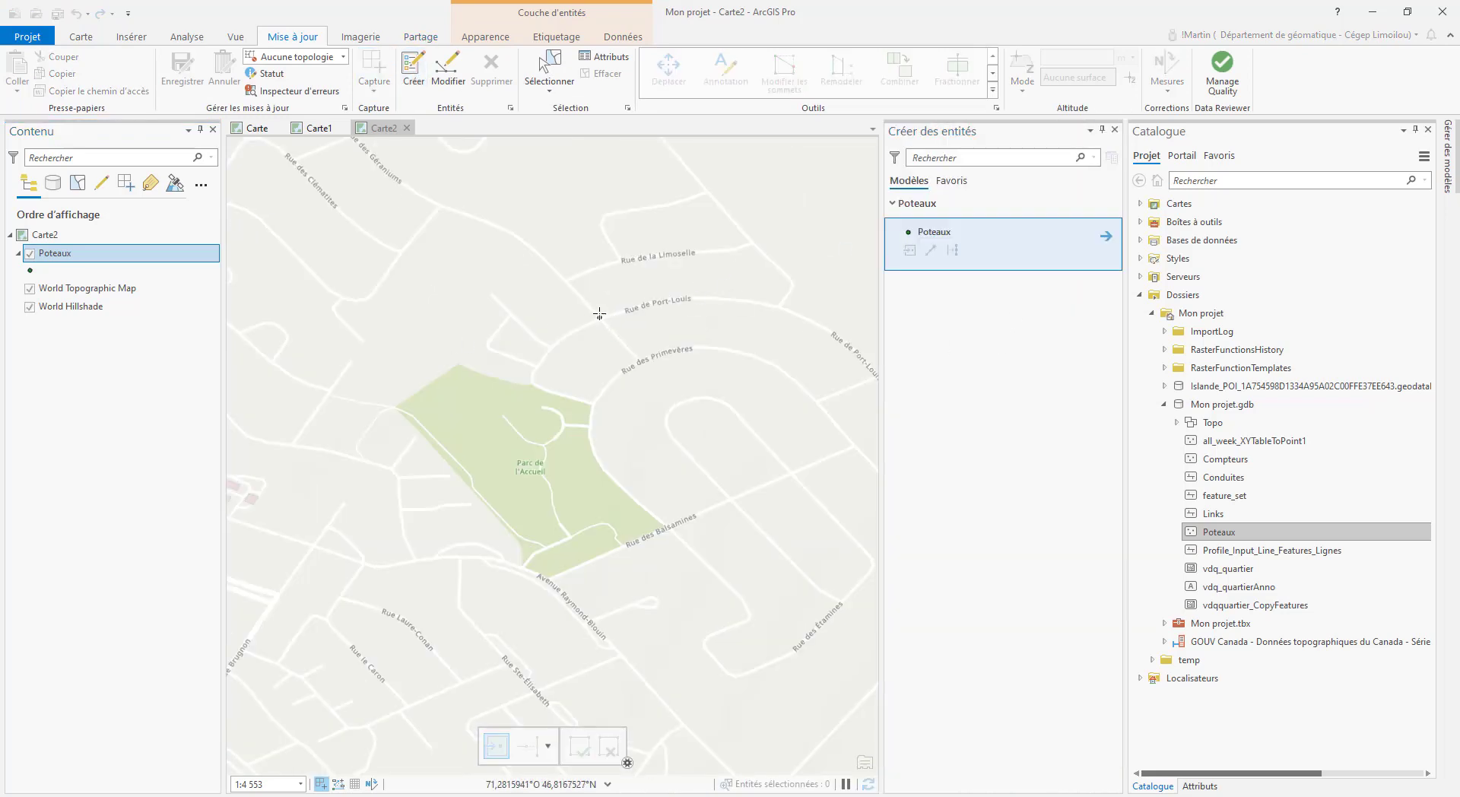
click(599, 313)
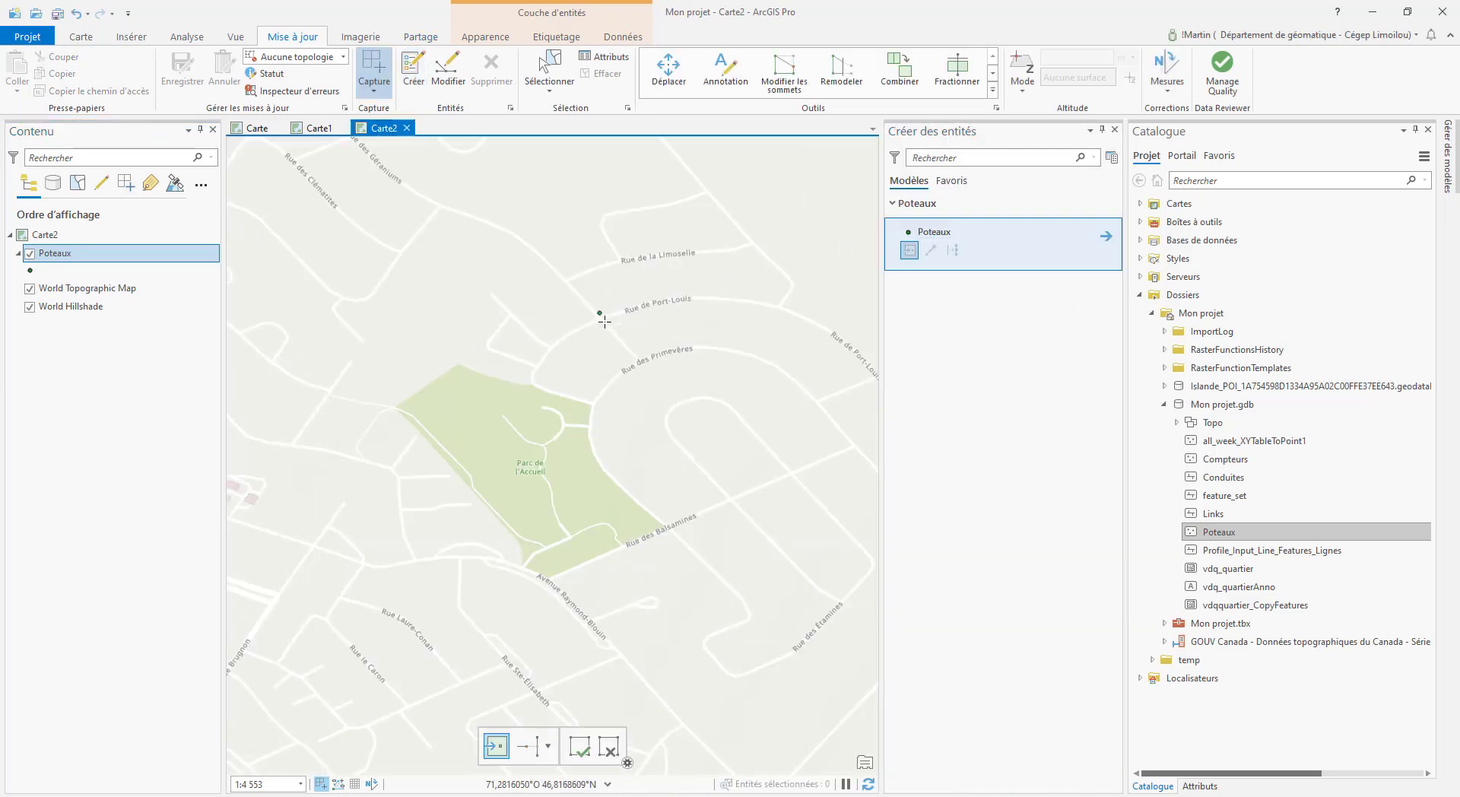
Step: Set the new pole's attributes to classe 1, matériel Fibre verre and hauteur 35, and apply them
click(628, 58)
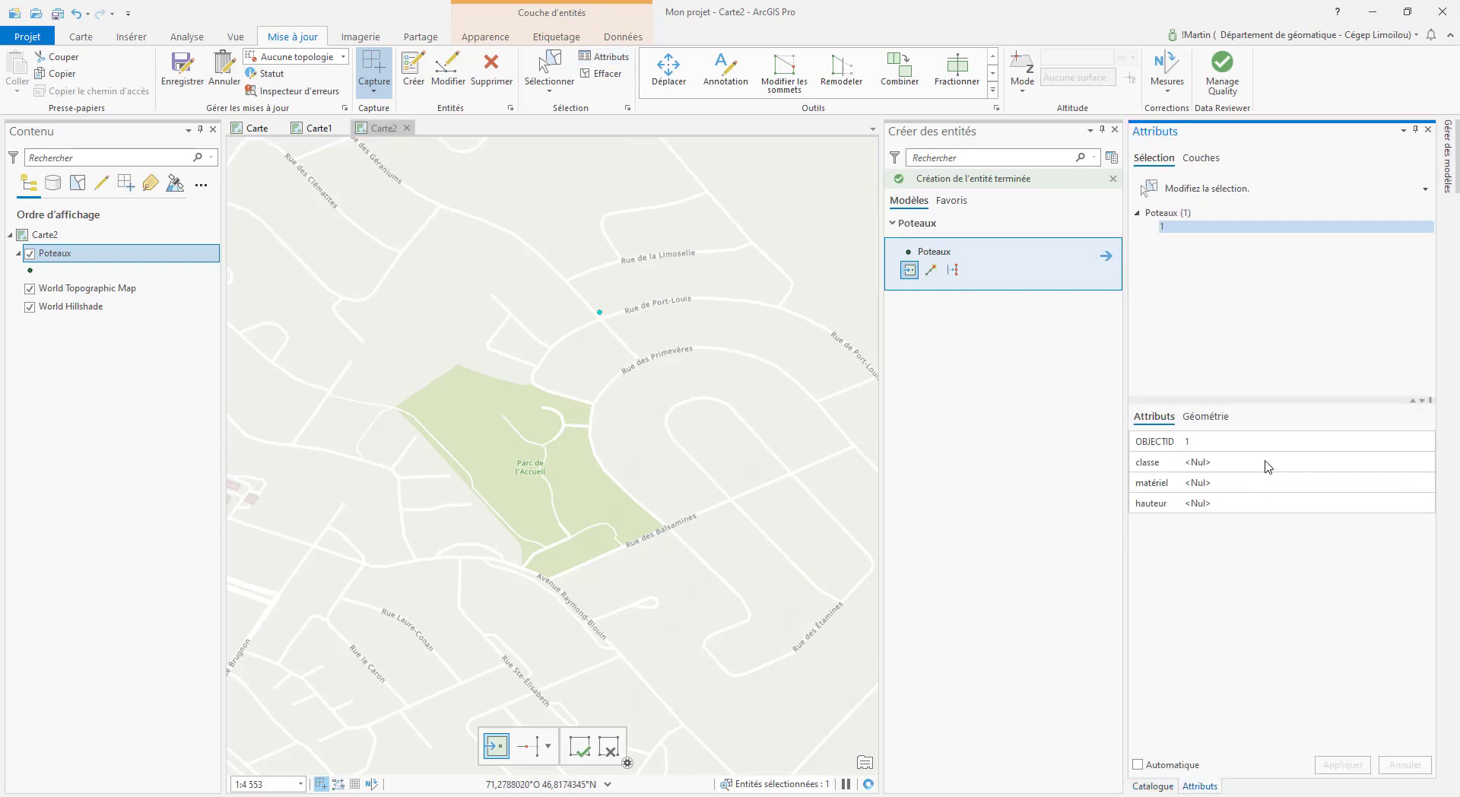
click(1267, 466)
click(1315, 499)
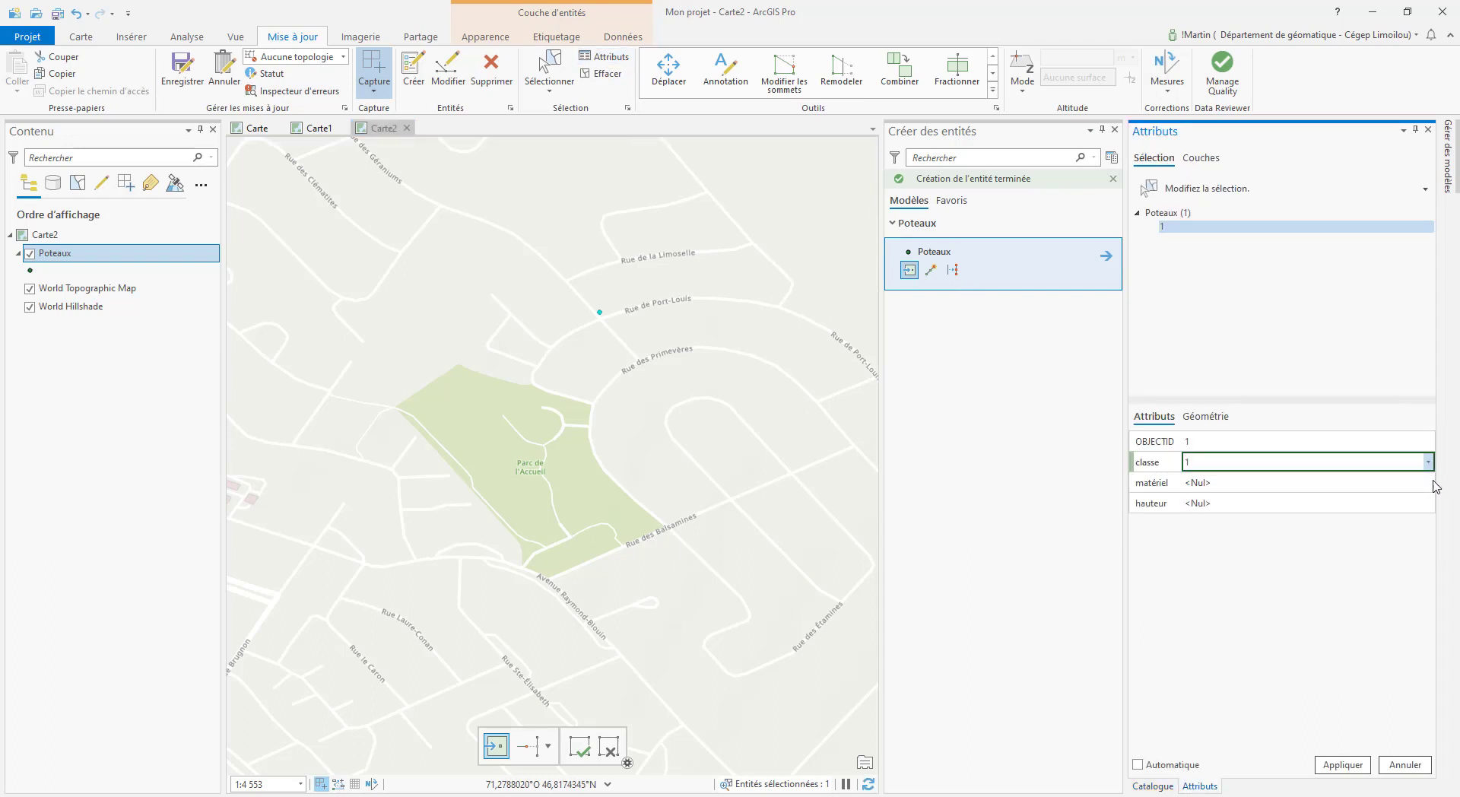
click(1433, 482)
click(1398, 514)
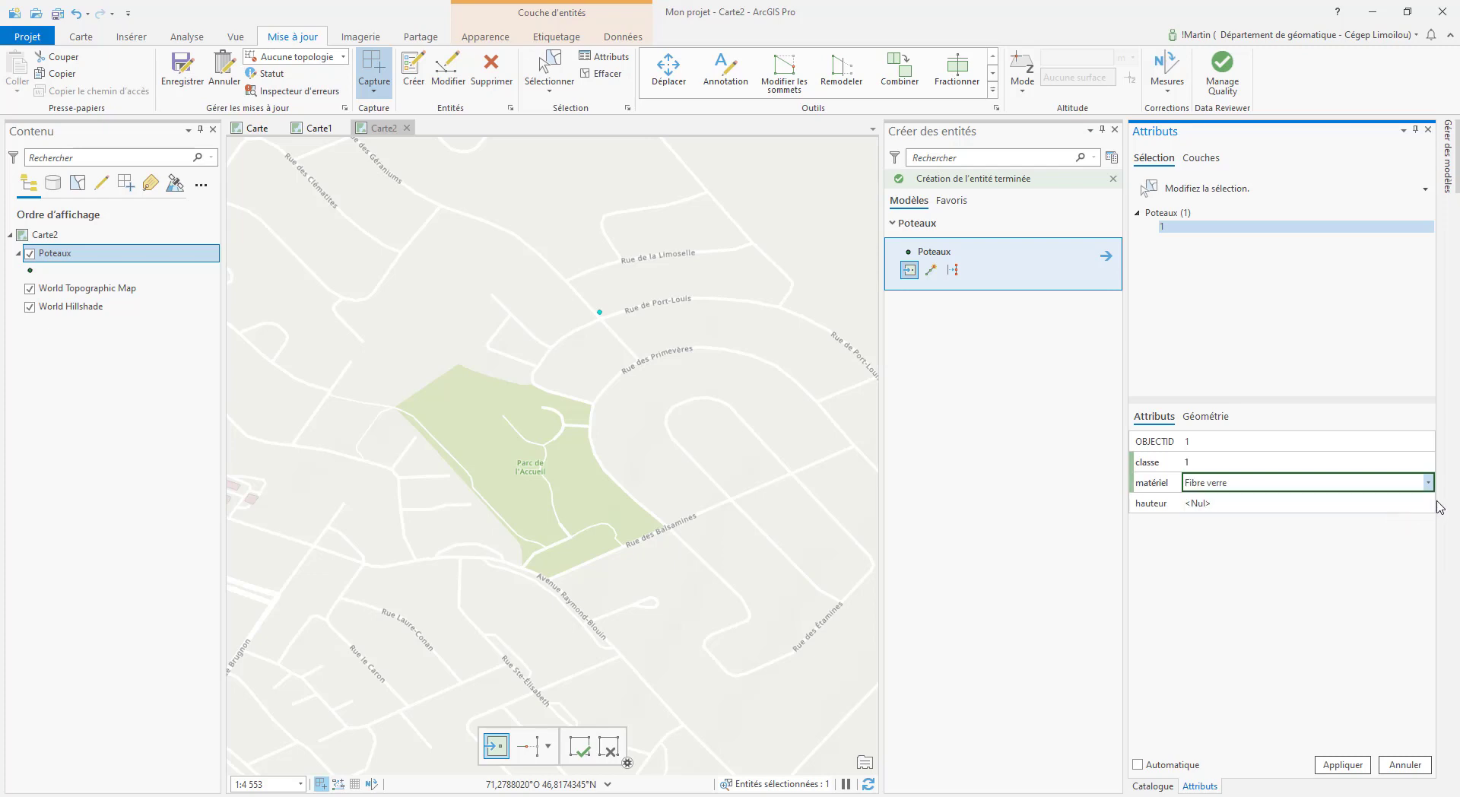
click(1423, 506)
click(1407, 546)
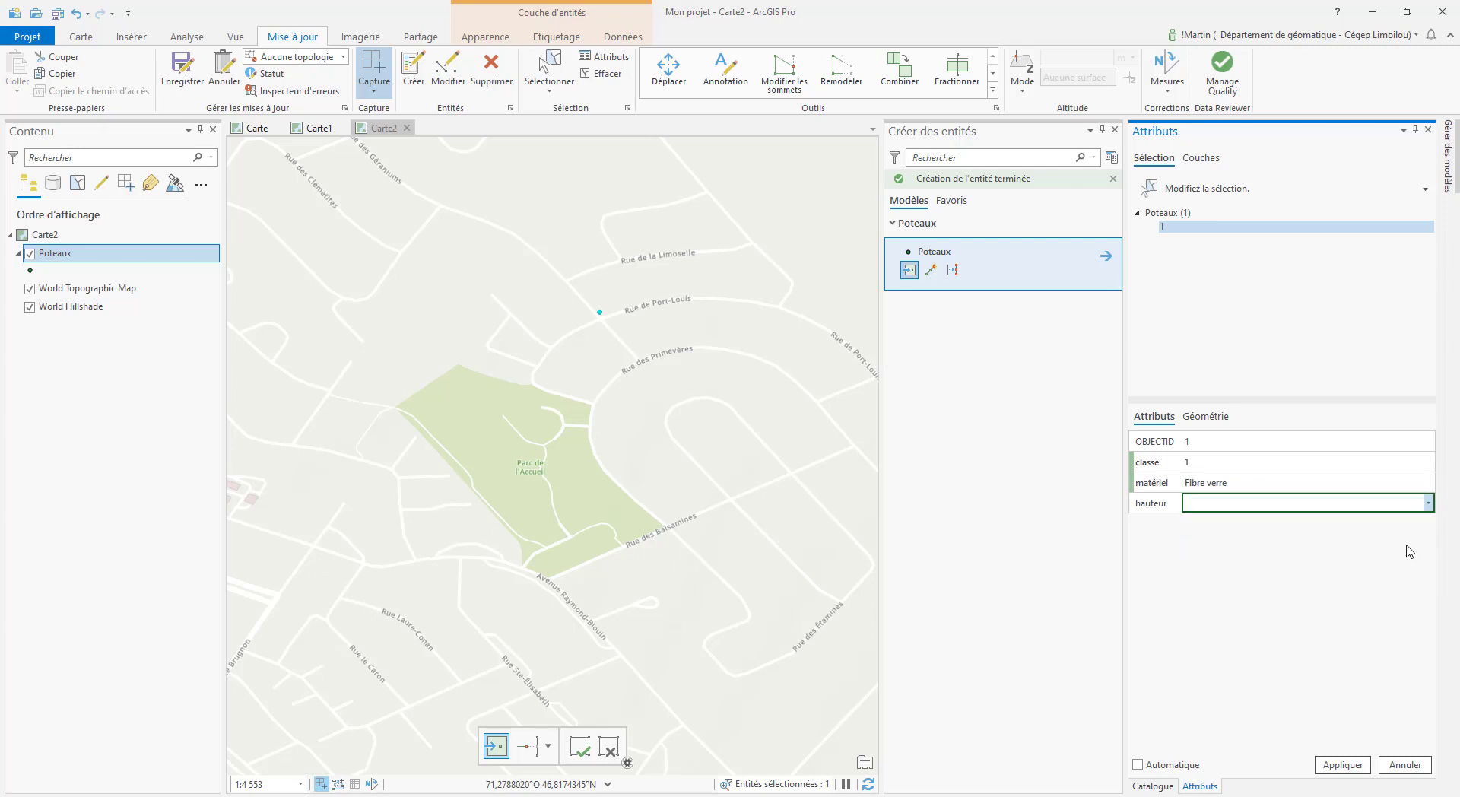
click(1343, 765)
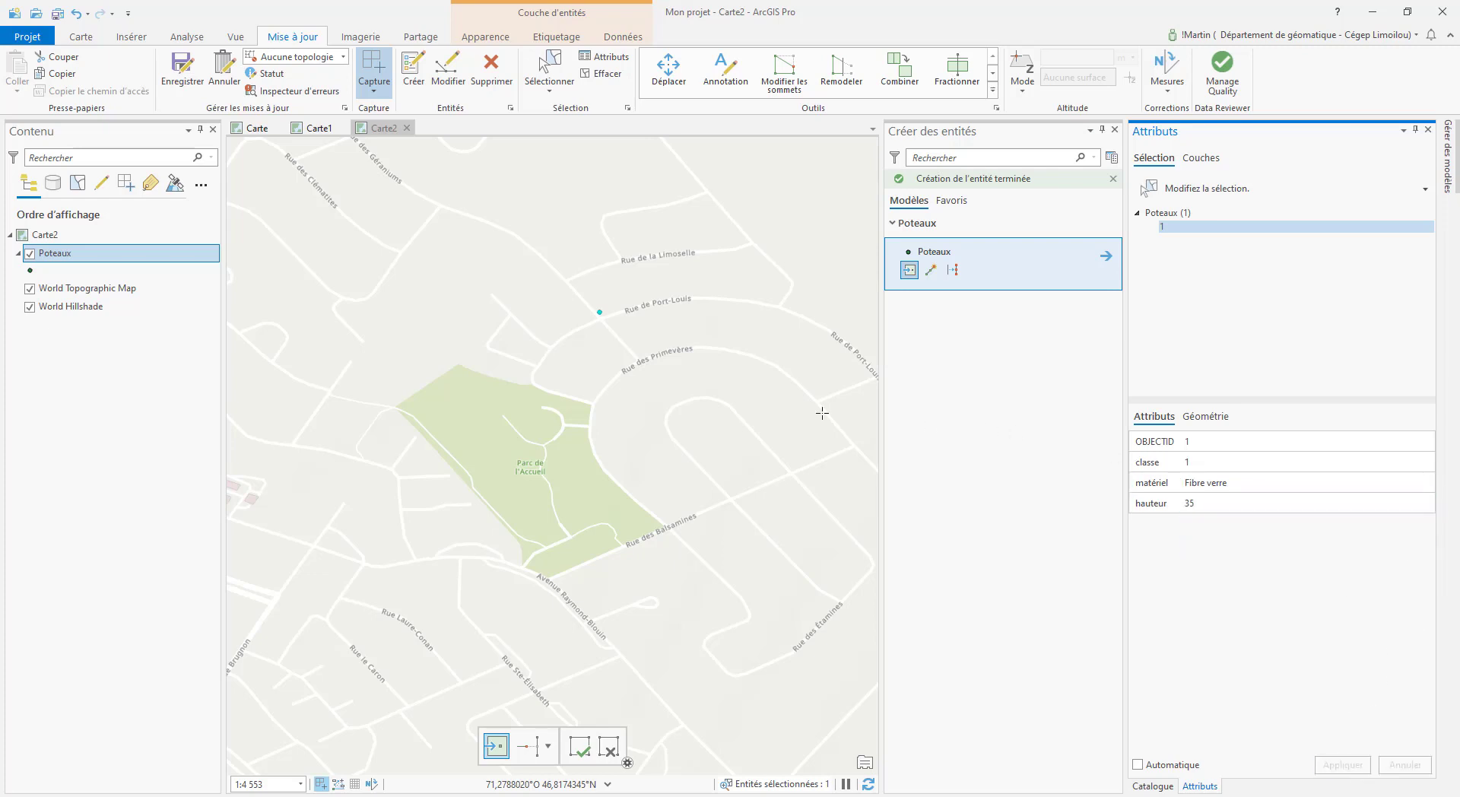
Step: Leave point creation and open the contingent values (Valeurs conditionnelles) of the Poteaux layer
click(515, 277)
key(Escape)
click(470, 37)
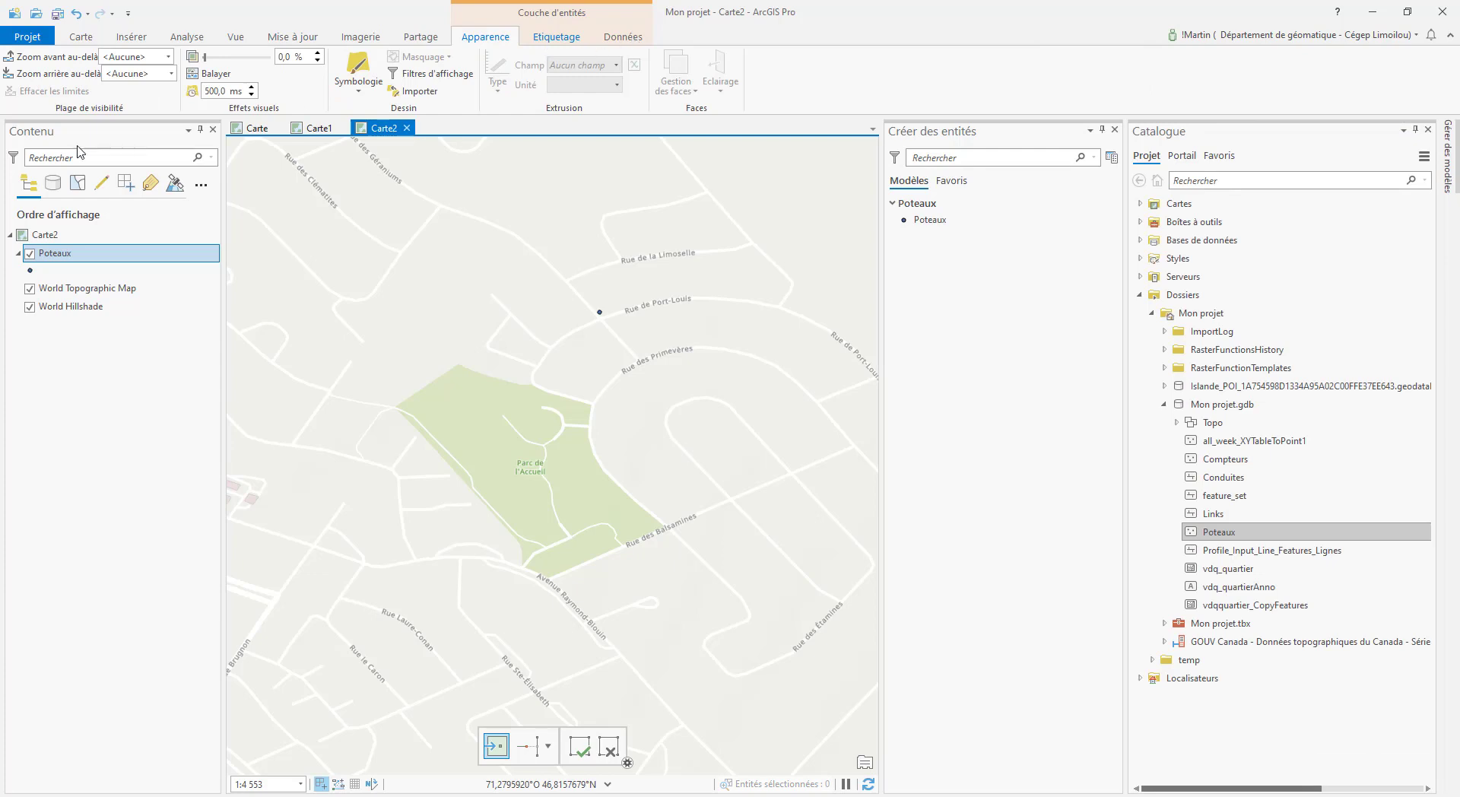
click(622, 37)
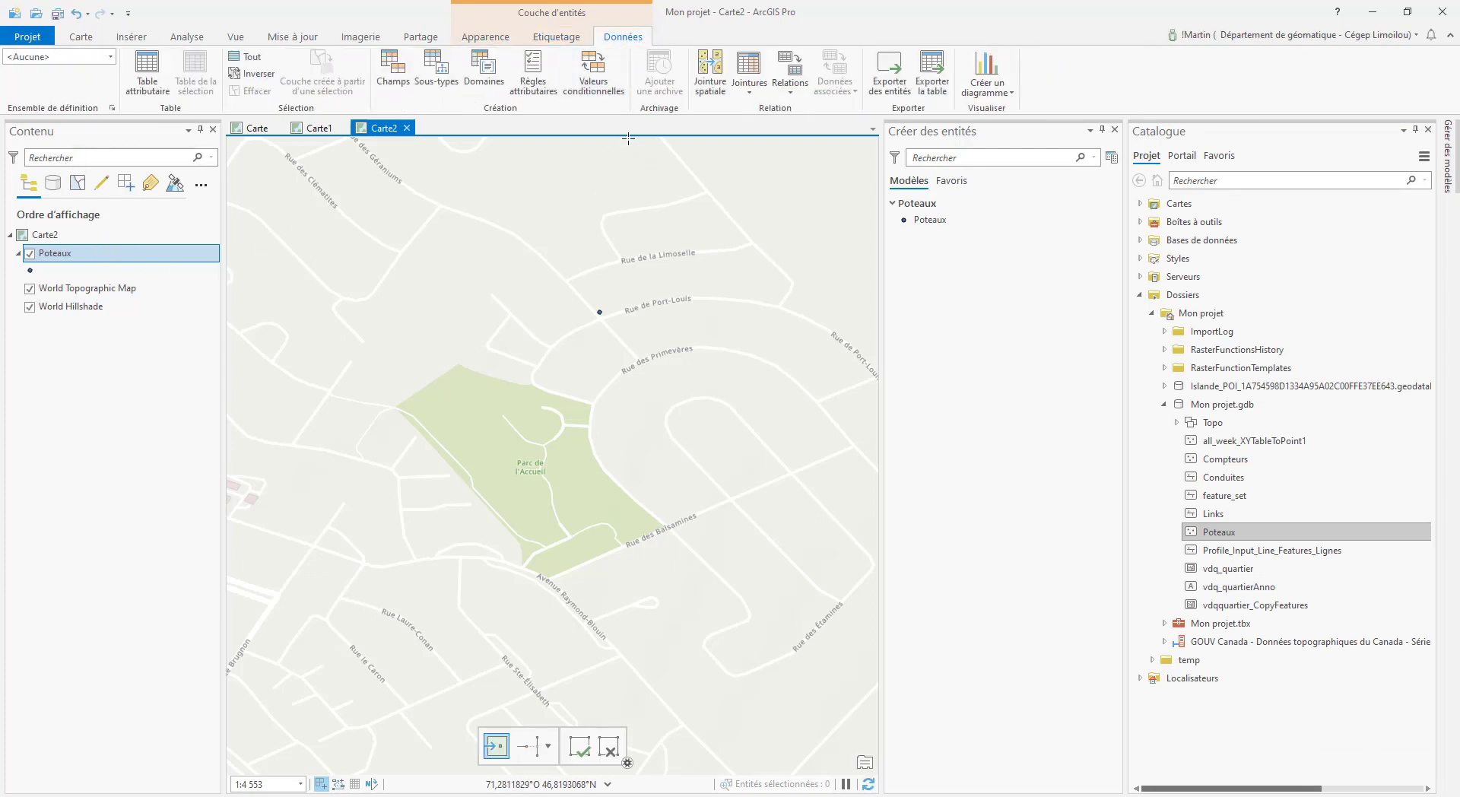
click(594, 72)
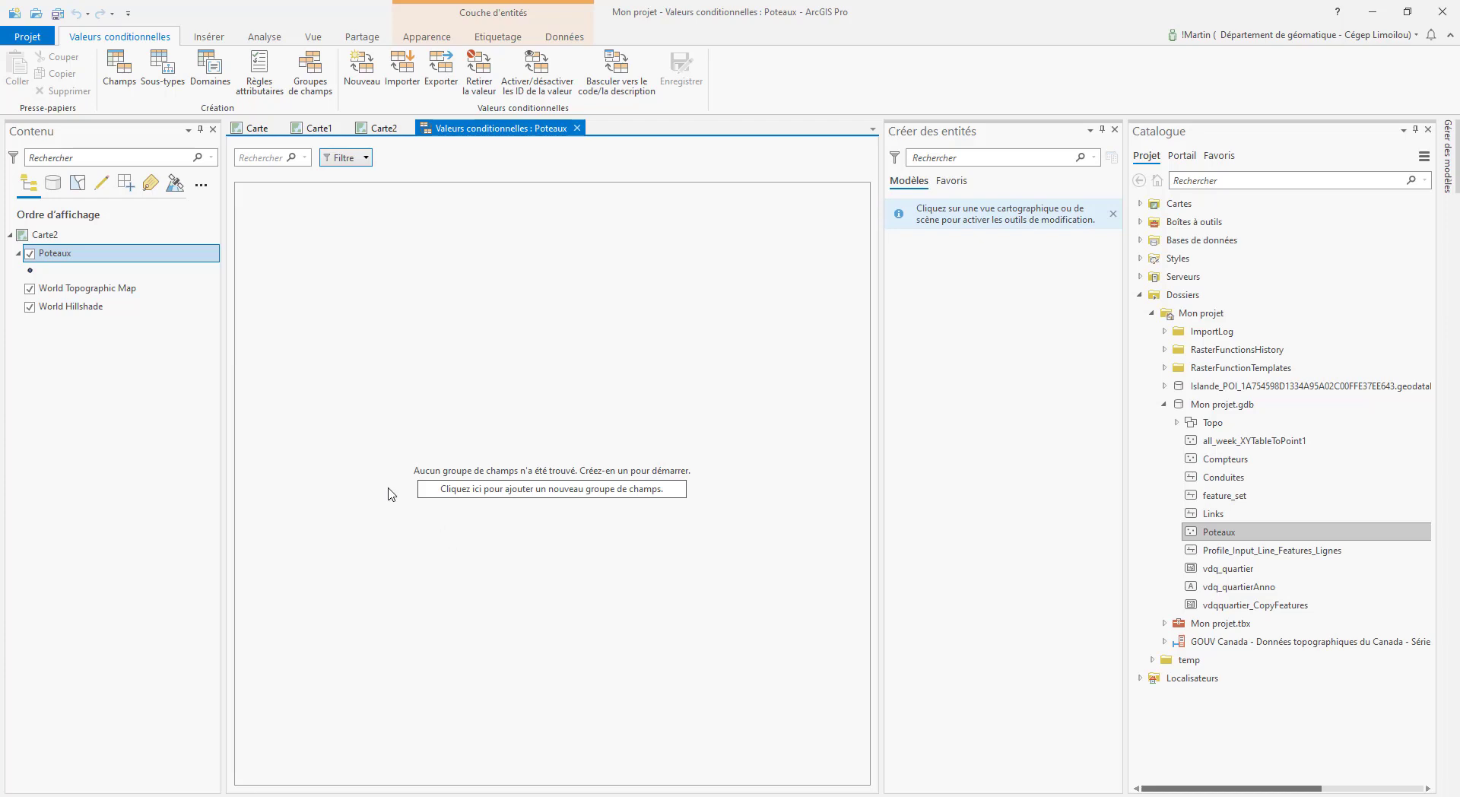
Step: Add a field group named Groupe 1 to the Poteaux layer
click(310, 70)
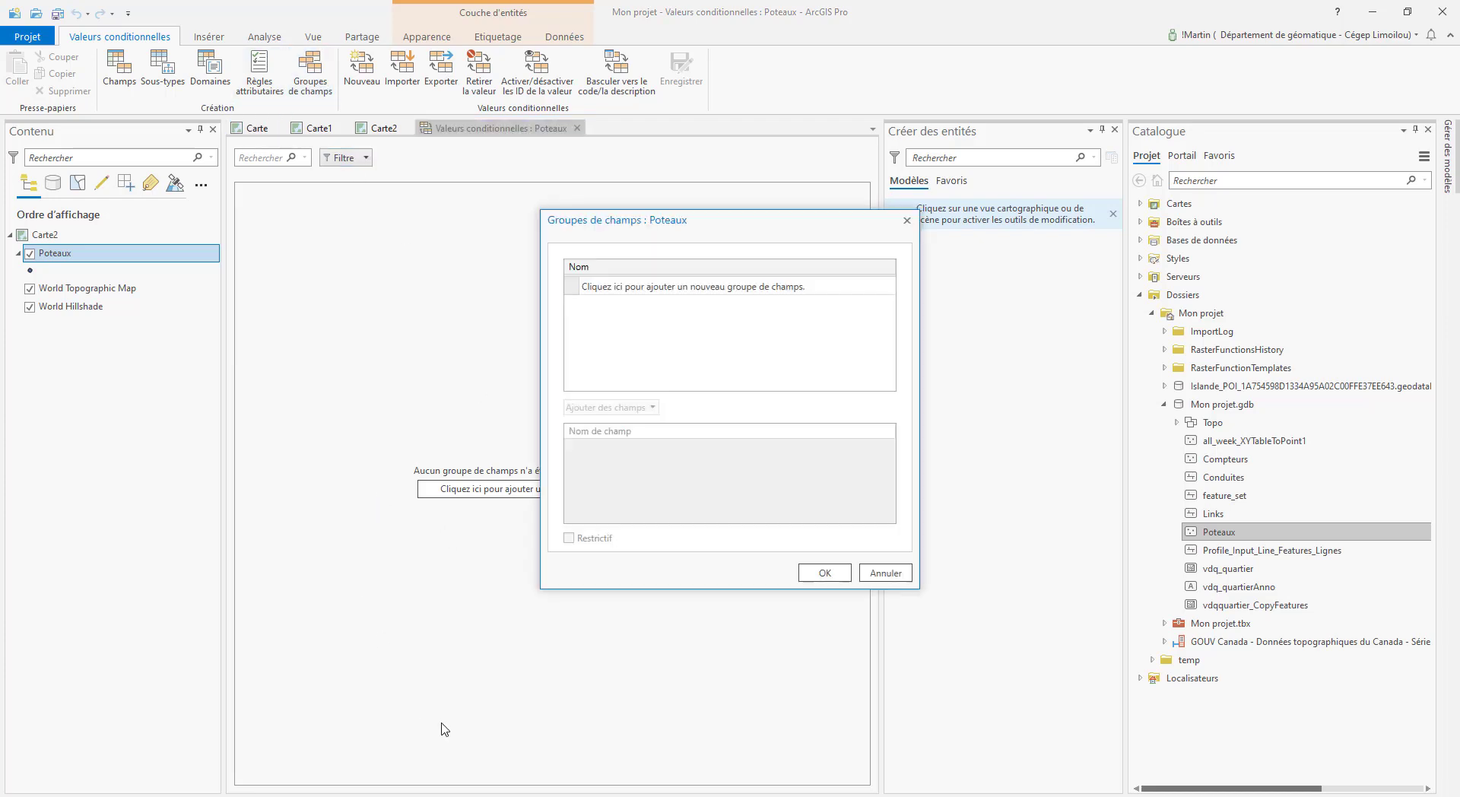
click(601, 286)
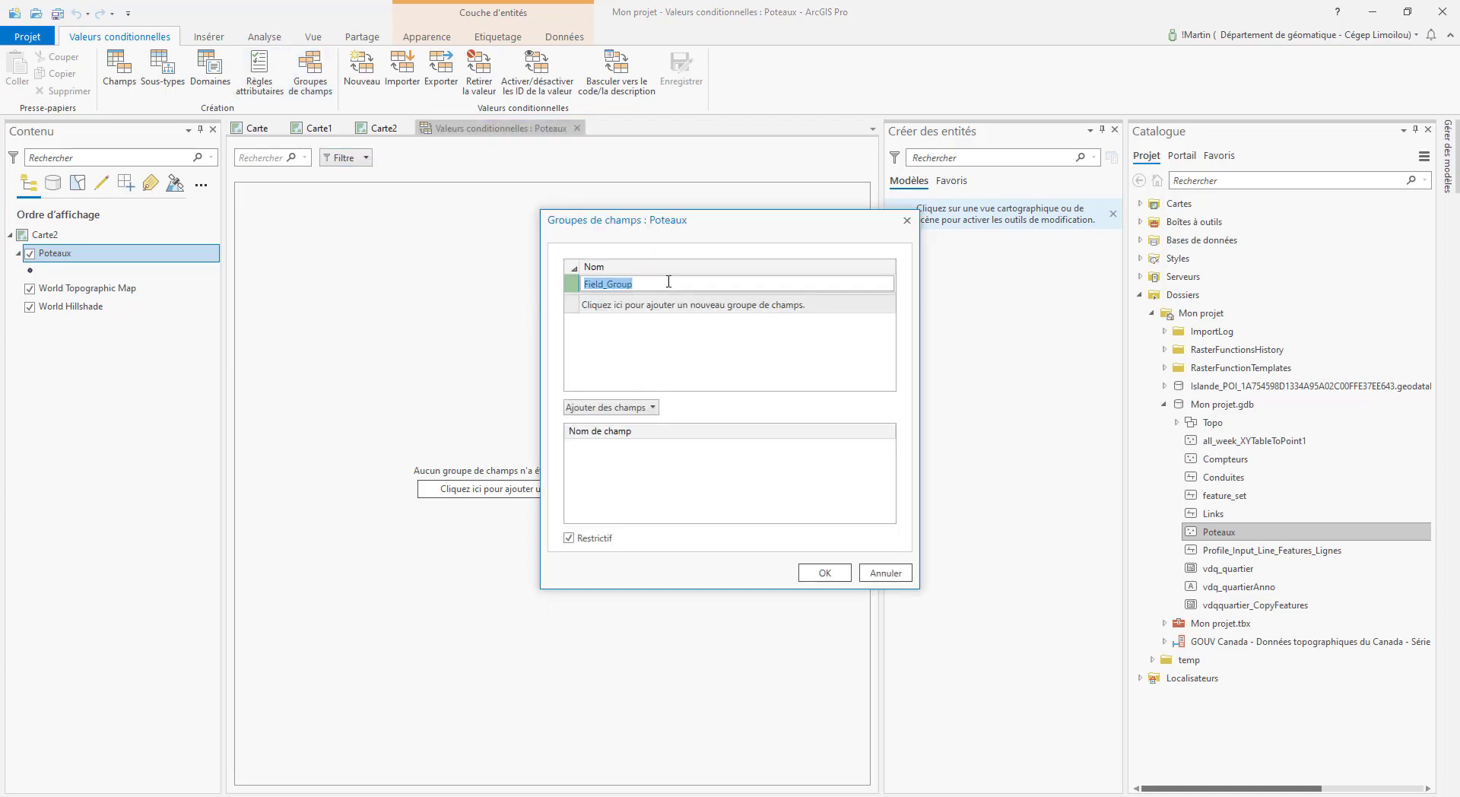
text(Groupe 1)
key(Return)
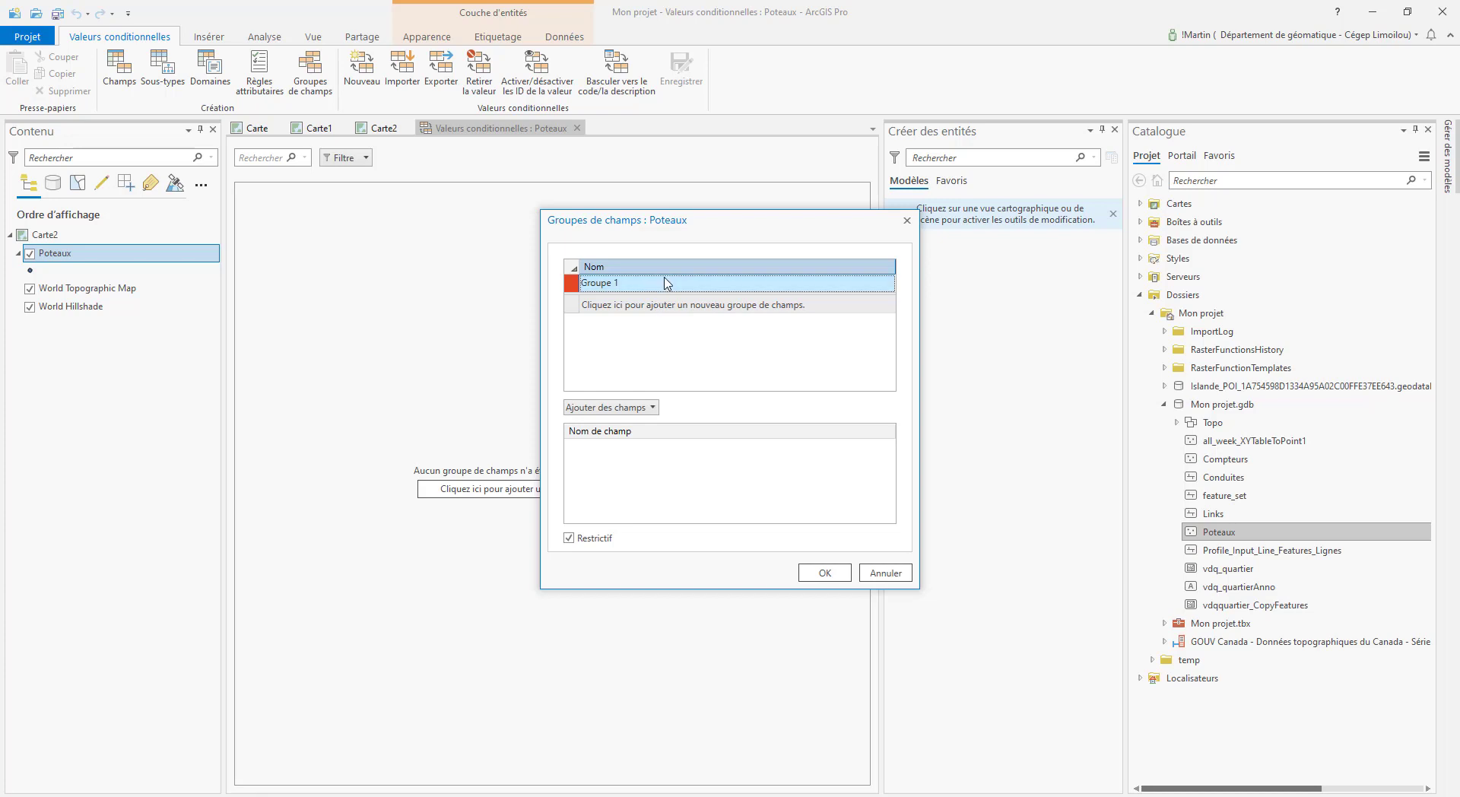
Step: Add the fields classe, matériel and hauteur to the field group Groupe 1 and confirm the group
click(644, 407)
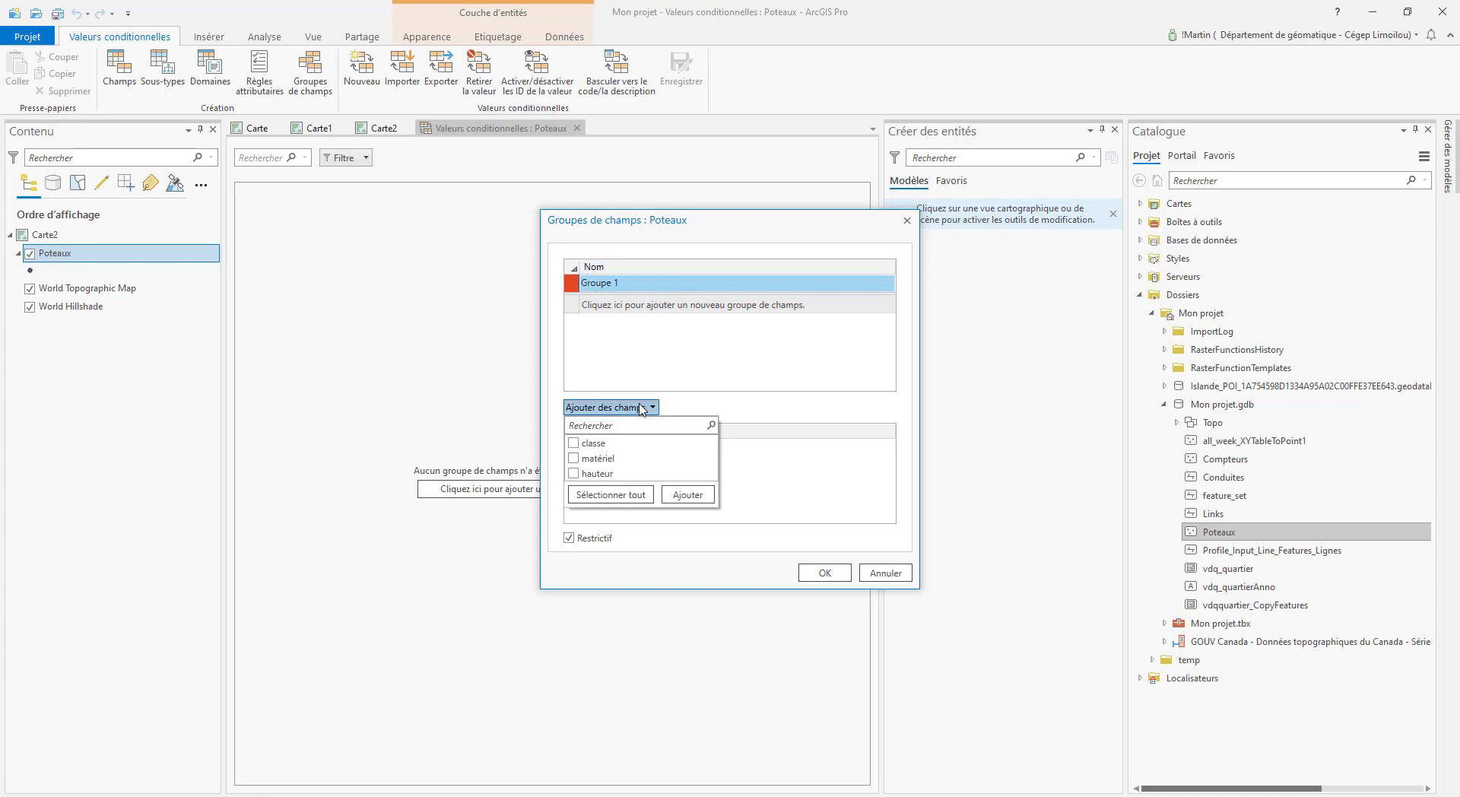
click(574, 443)
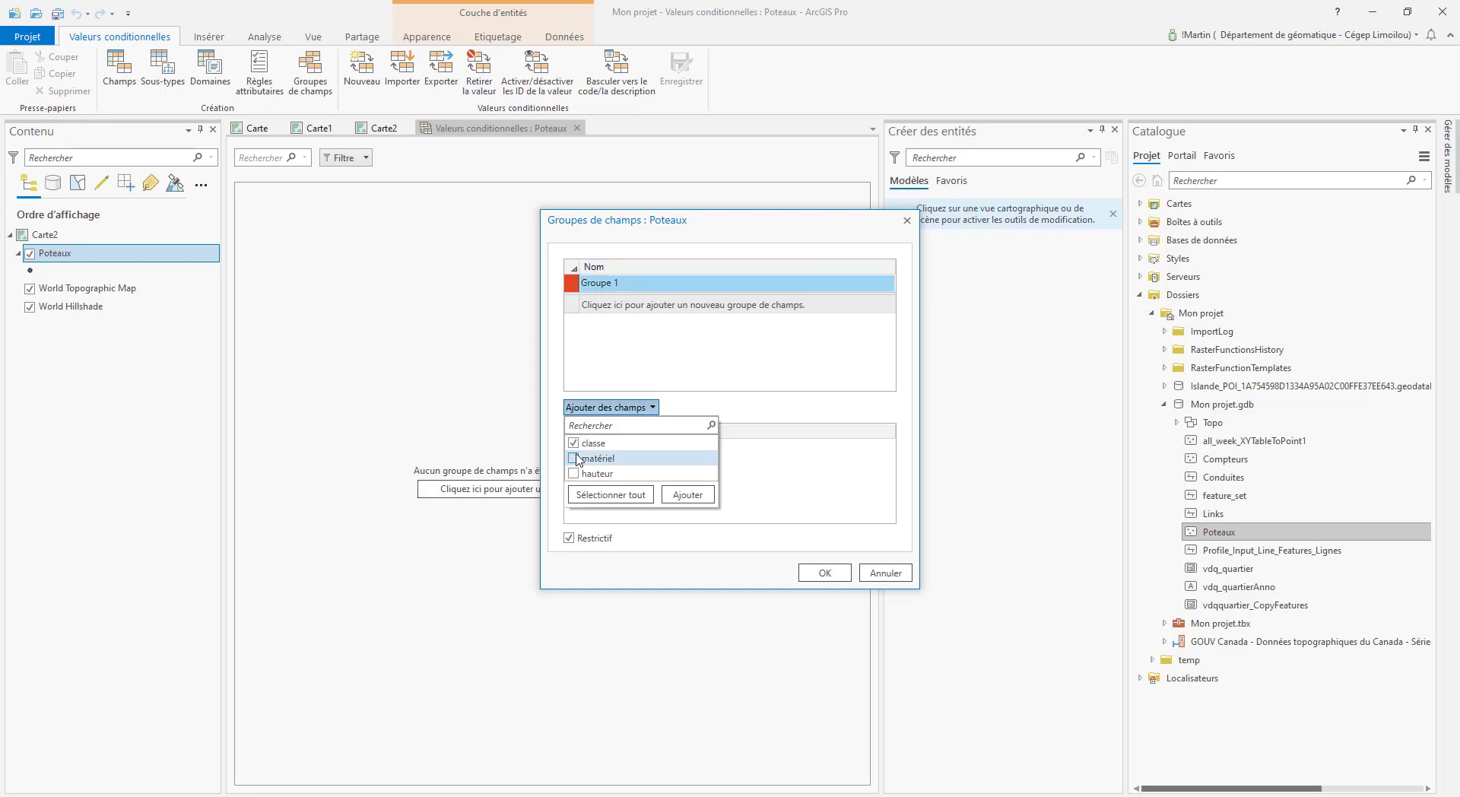
click(574, 458)
click(574, 473)
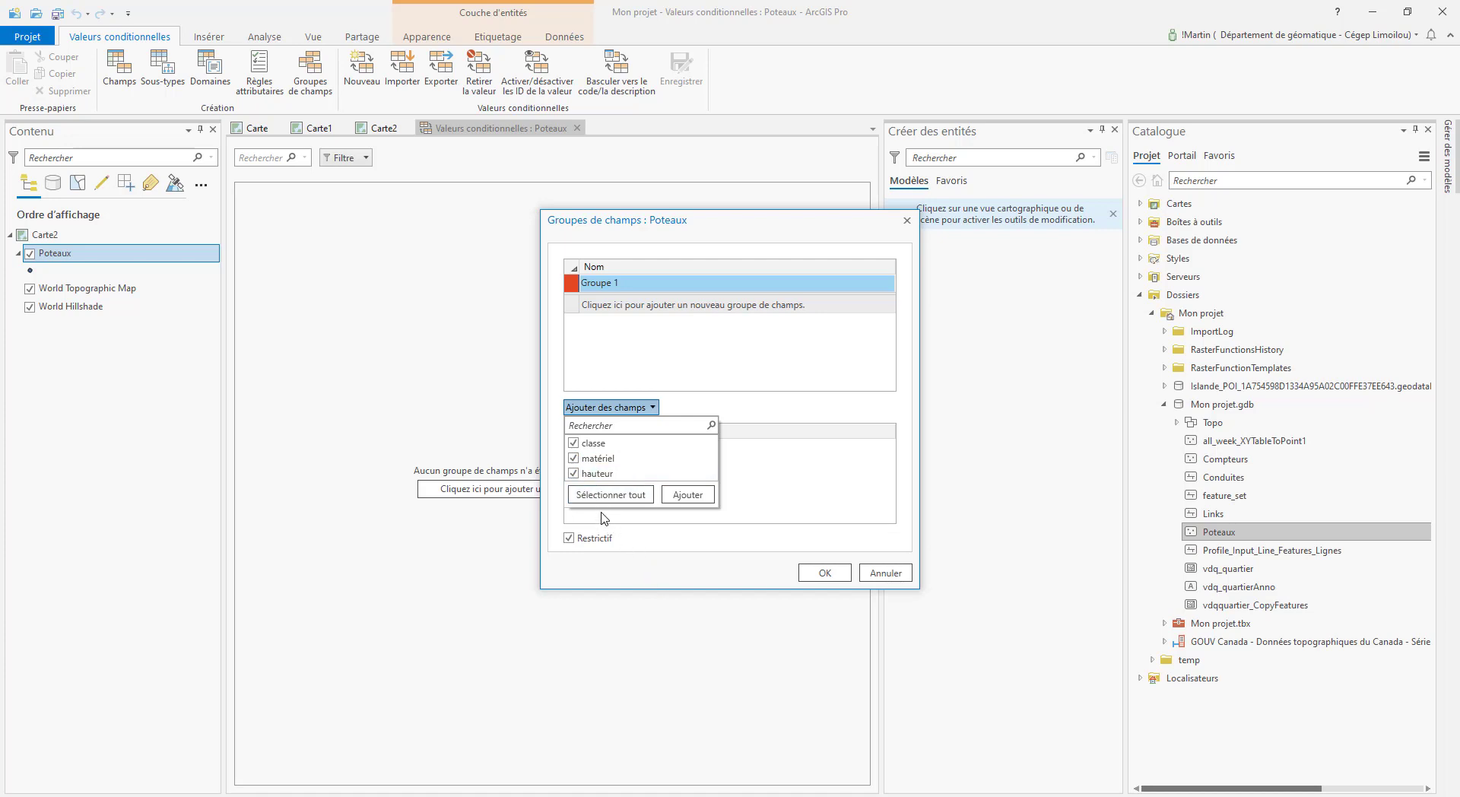
click(692, 495)
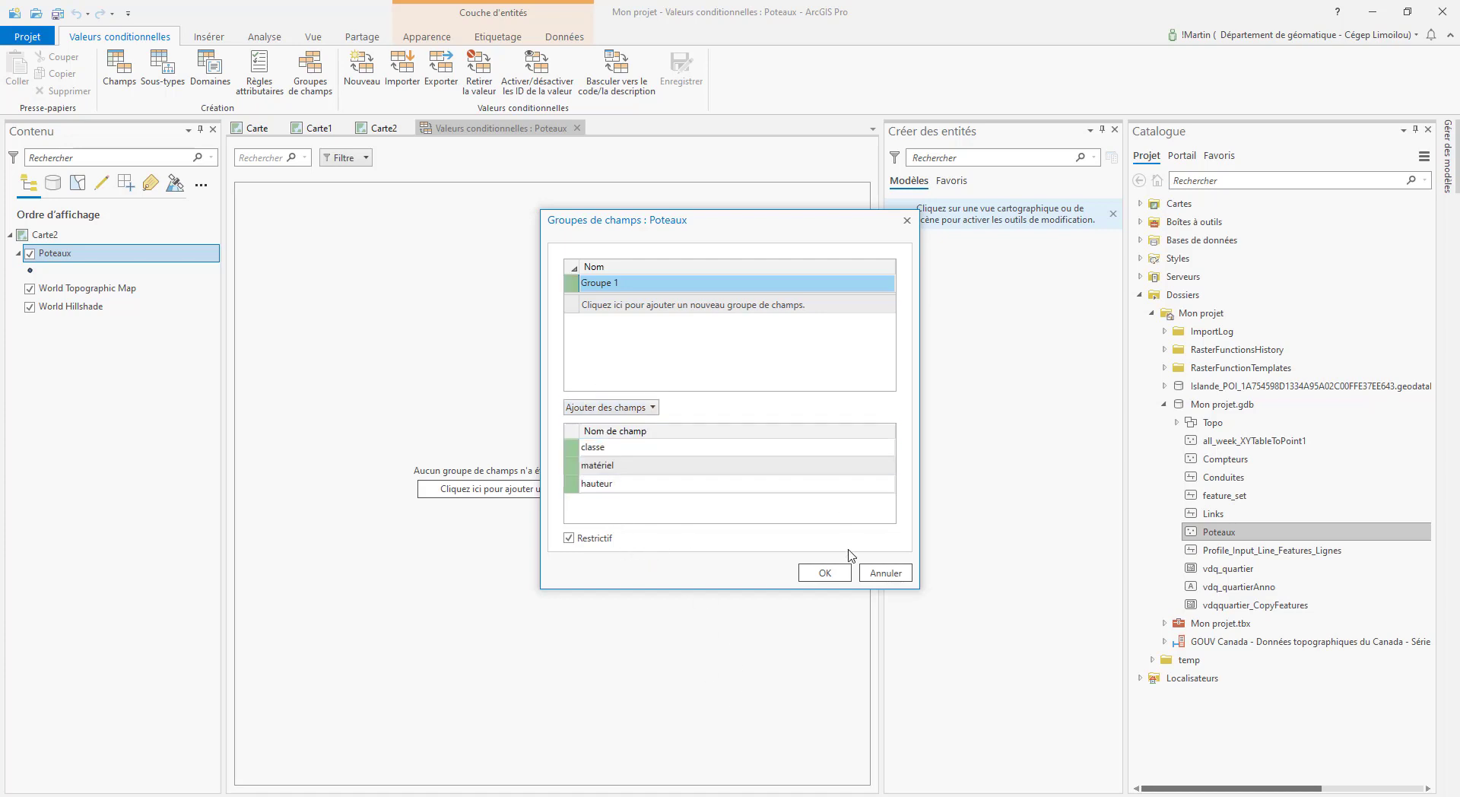
click(837, 574)
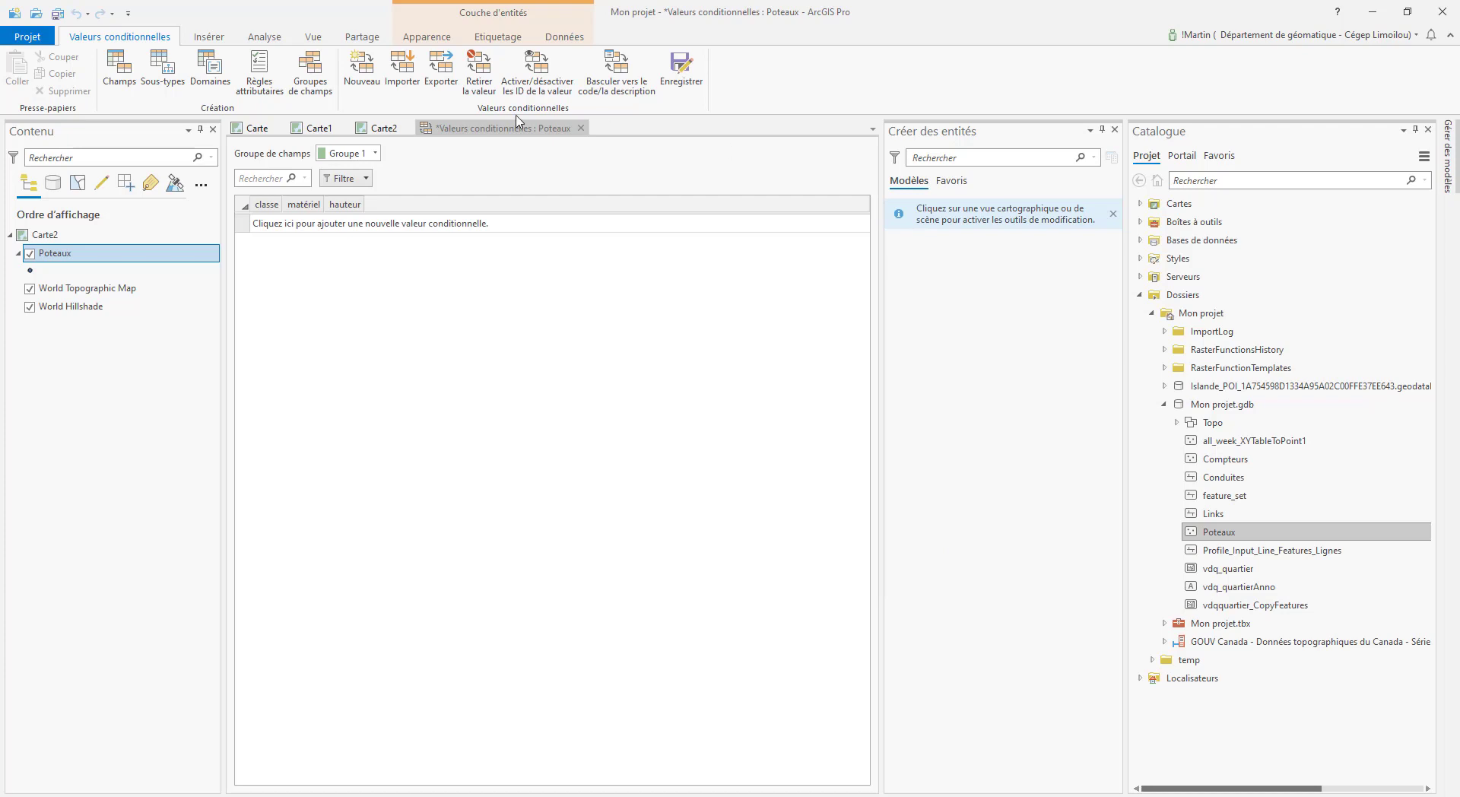
Step: Add a contingent value to Groupe 1 with classe 1, matériel Fibre verre and hauteur <ANY>
click(262, 223)
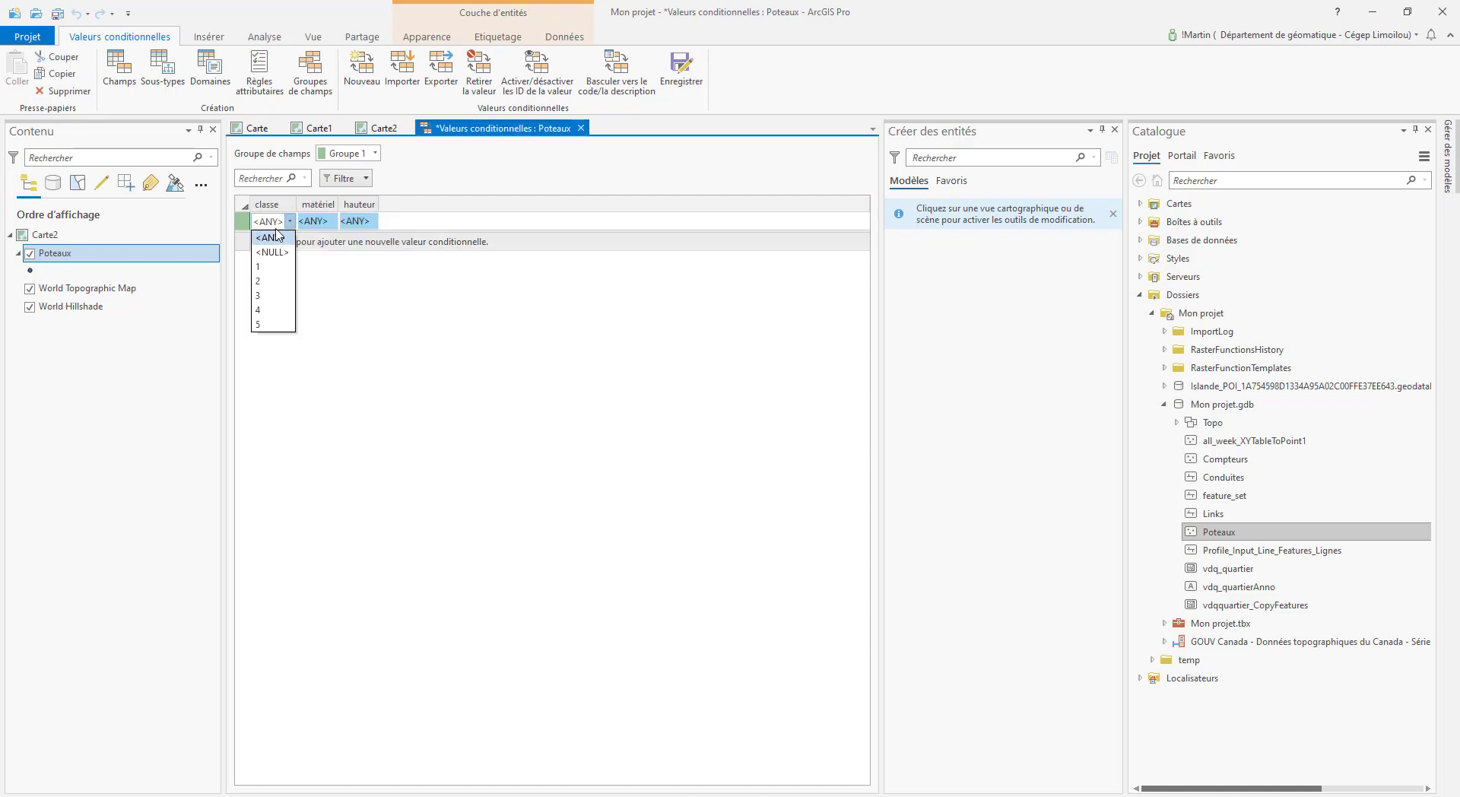
click(272, 270)
click(332, 223)
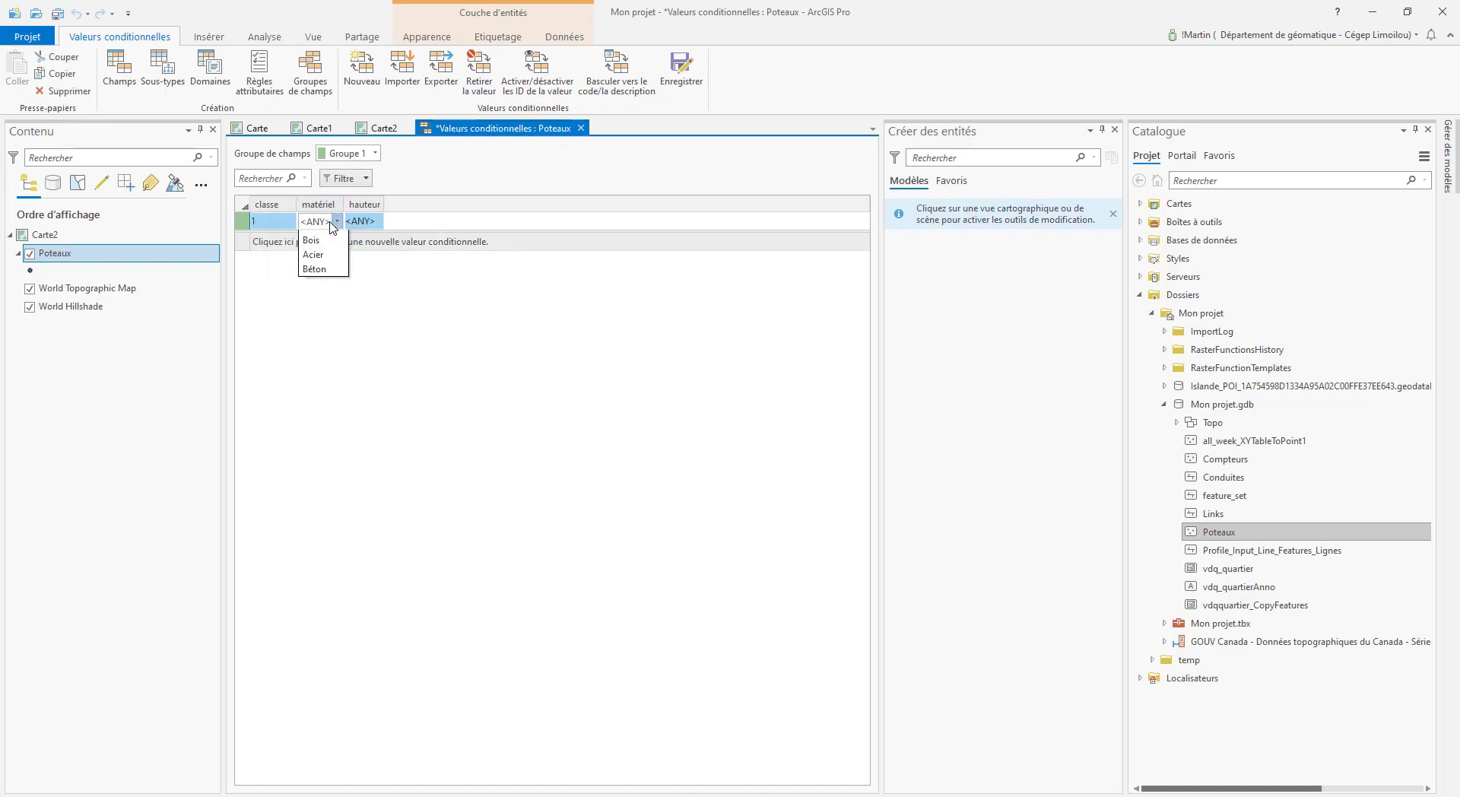
click(323, 272)
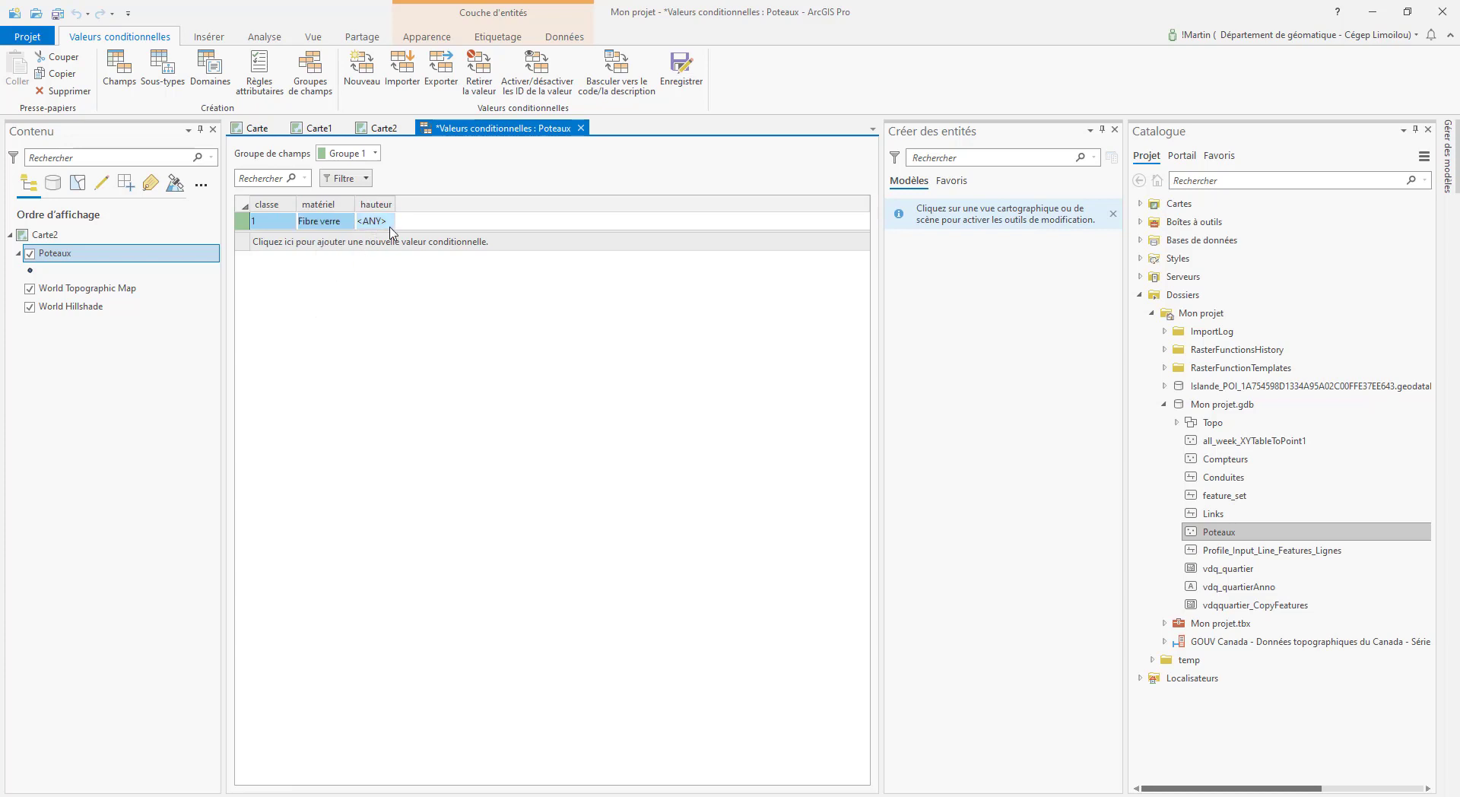
click(390, 224)
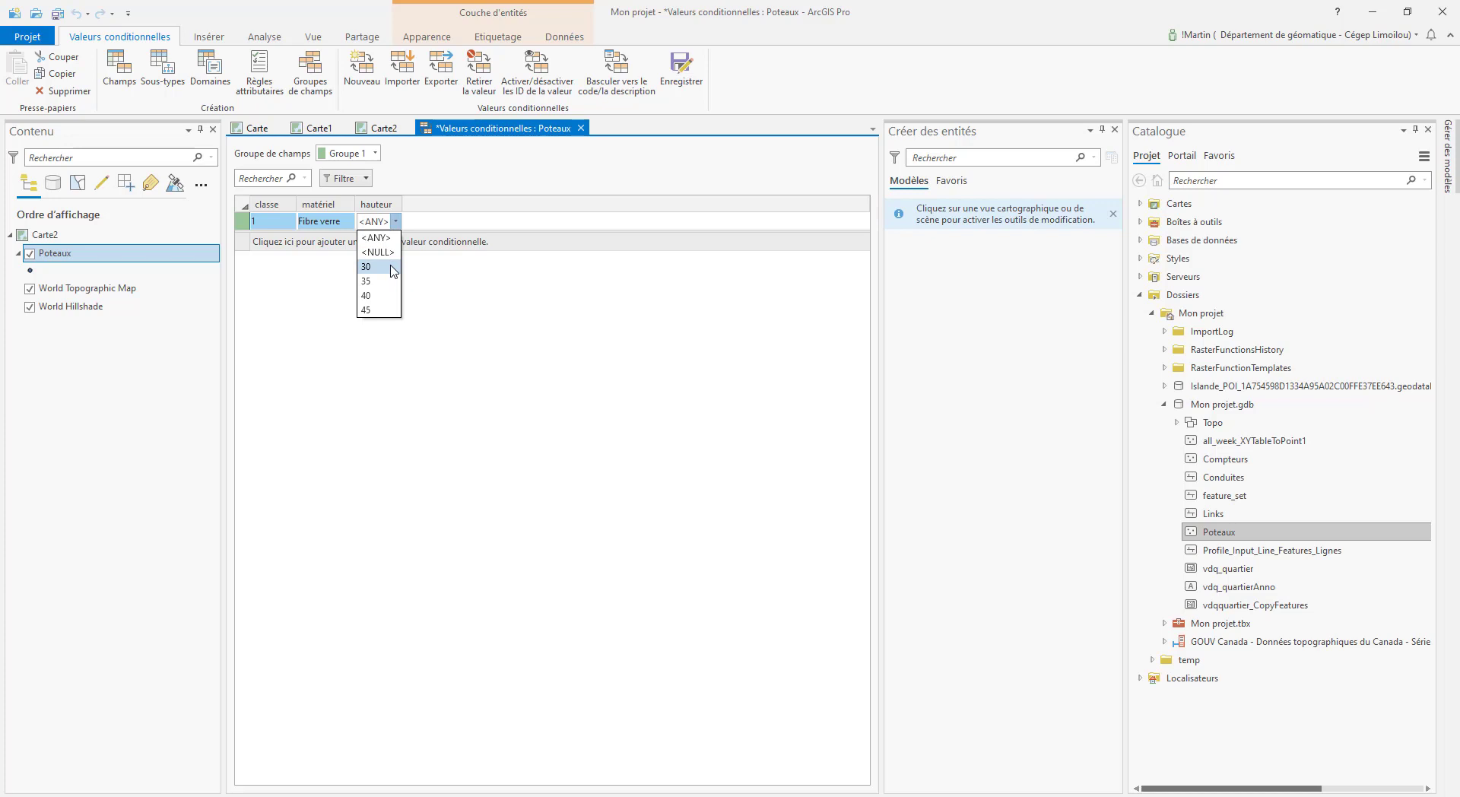
click(376, 239)
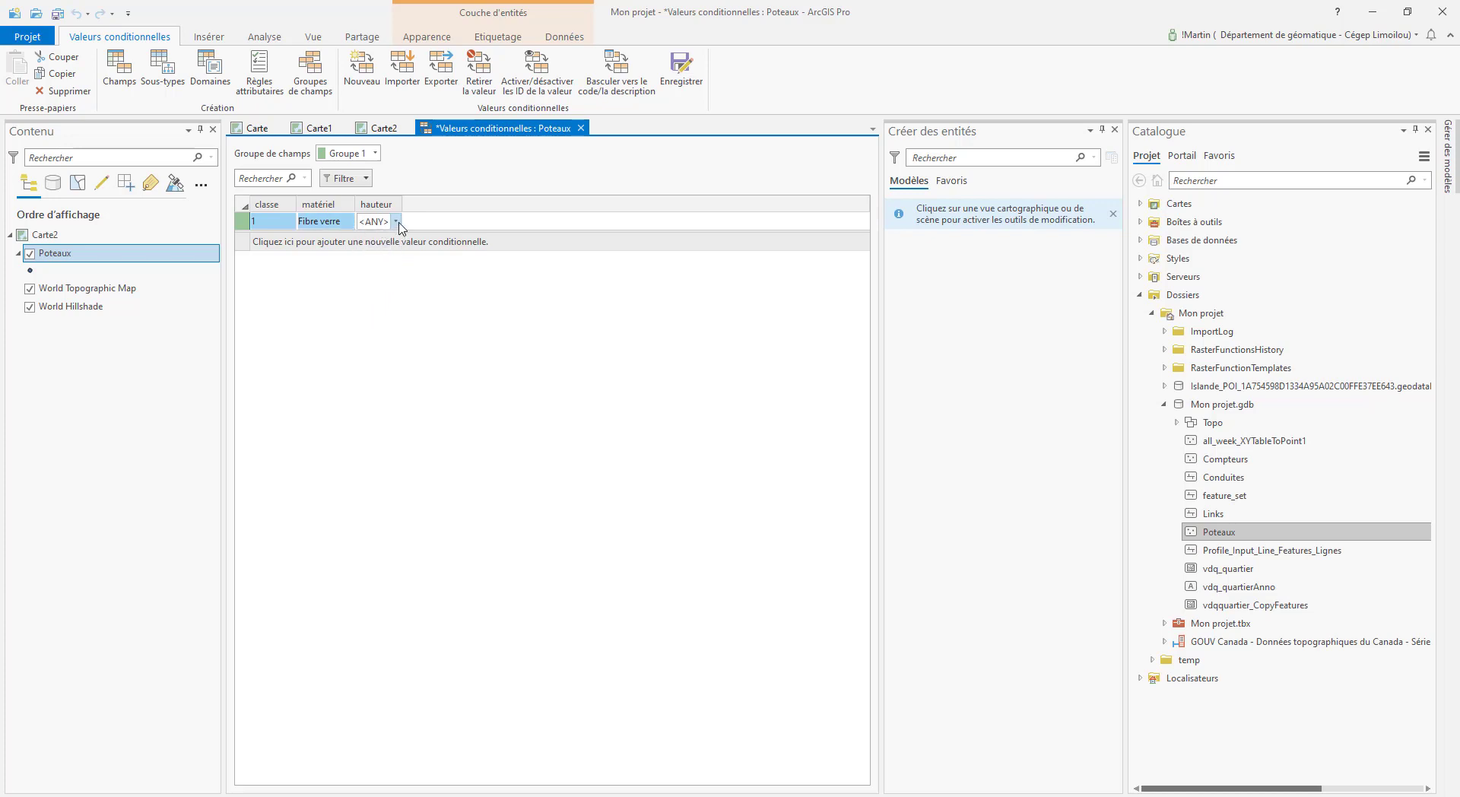
Step: Add a contingent value with classe 2, matériel Bois and hauteur 30
click(307, 241)
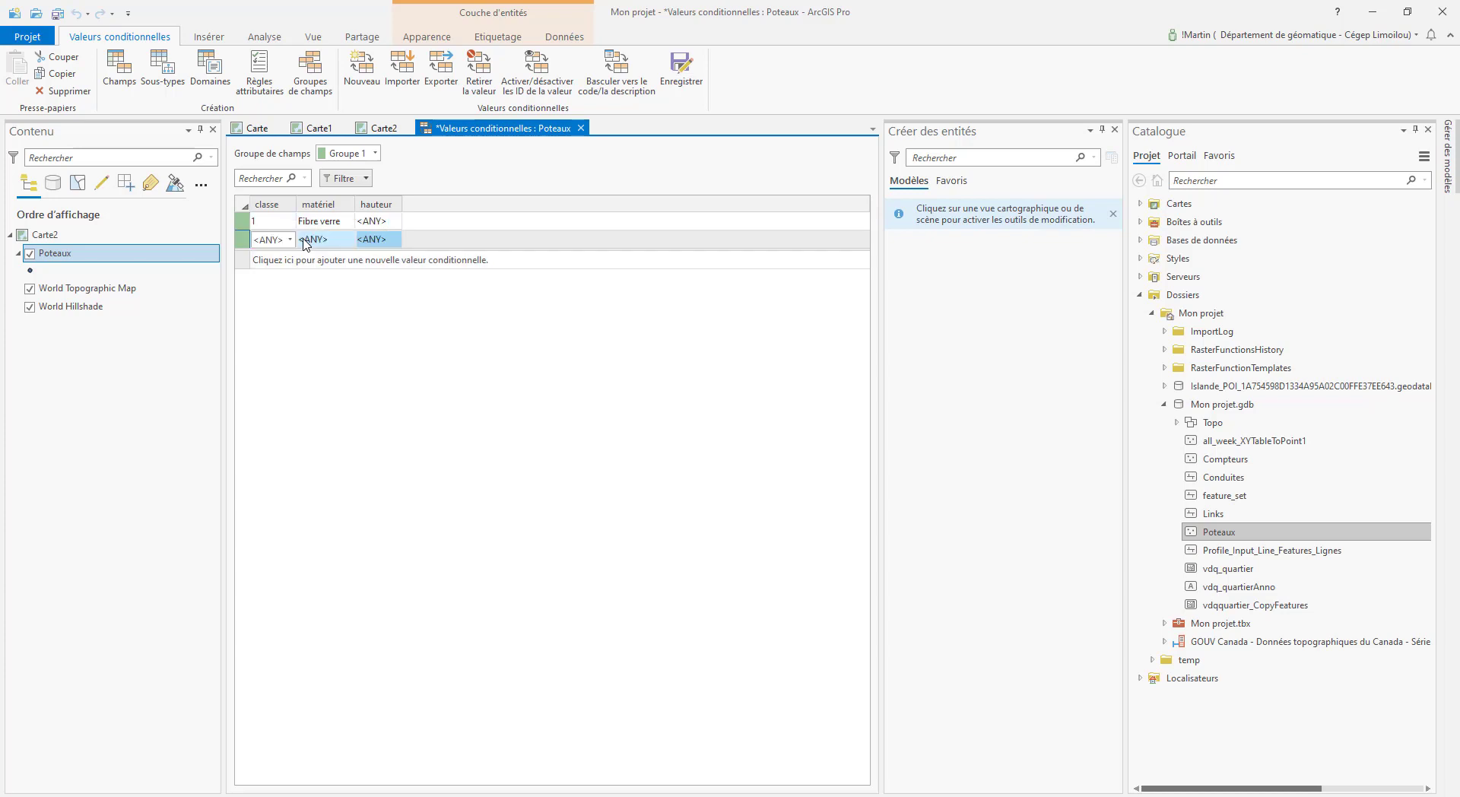
click(270, 299)
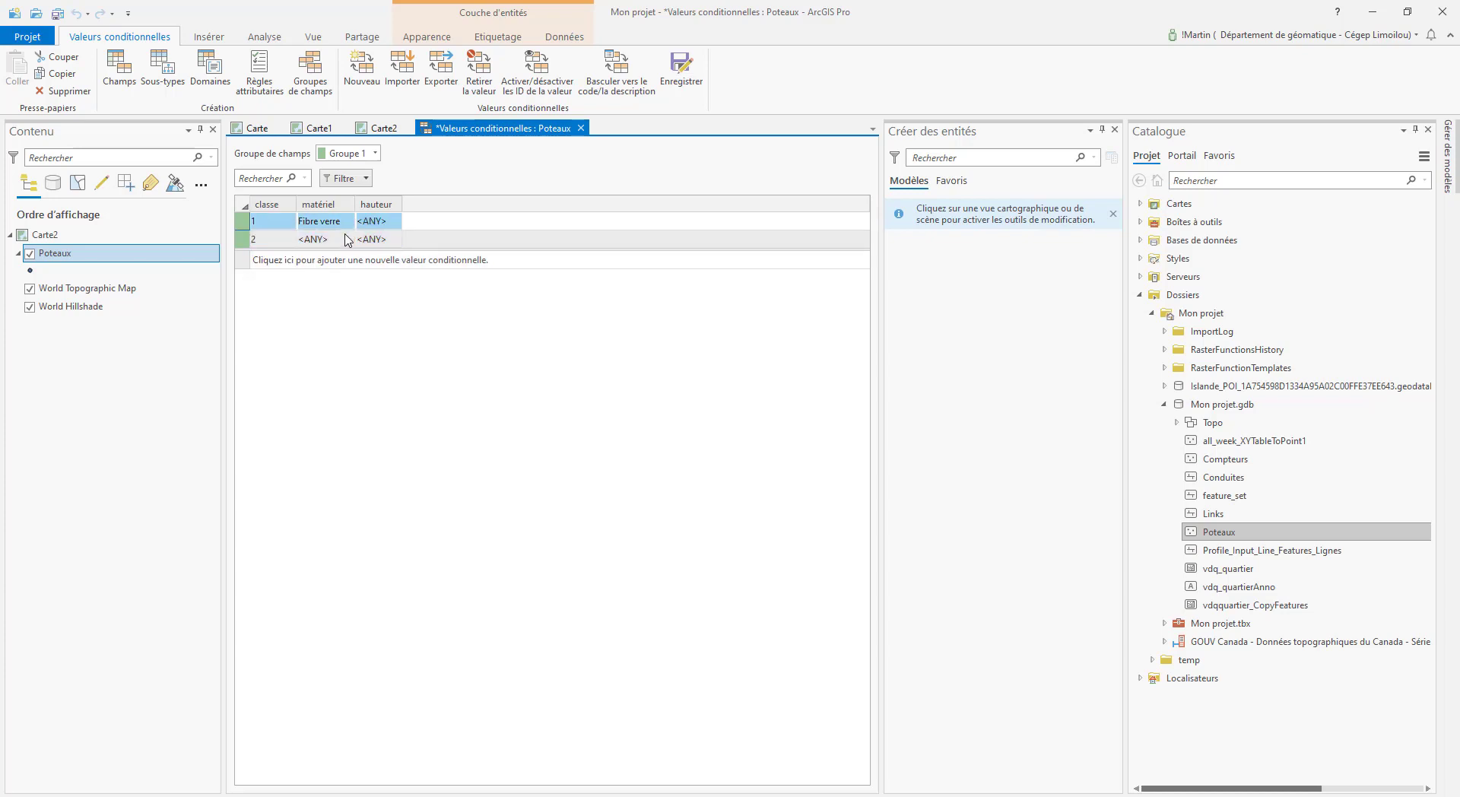
click(350, 242)
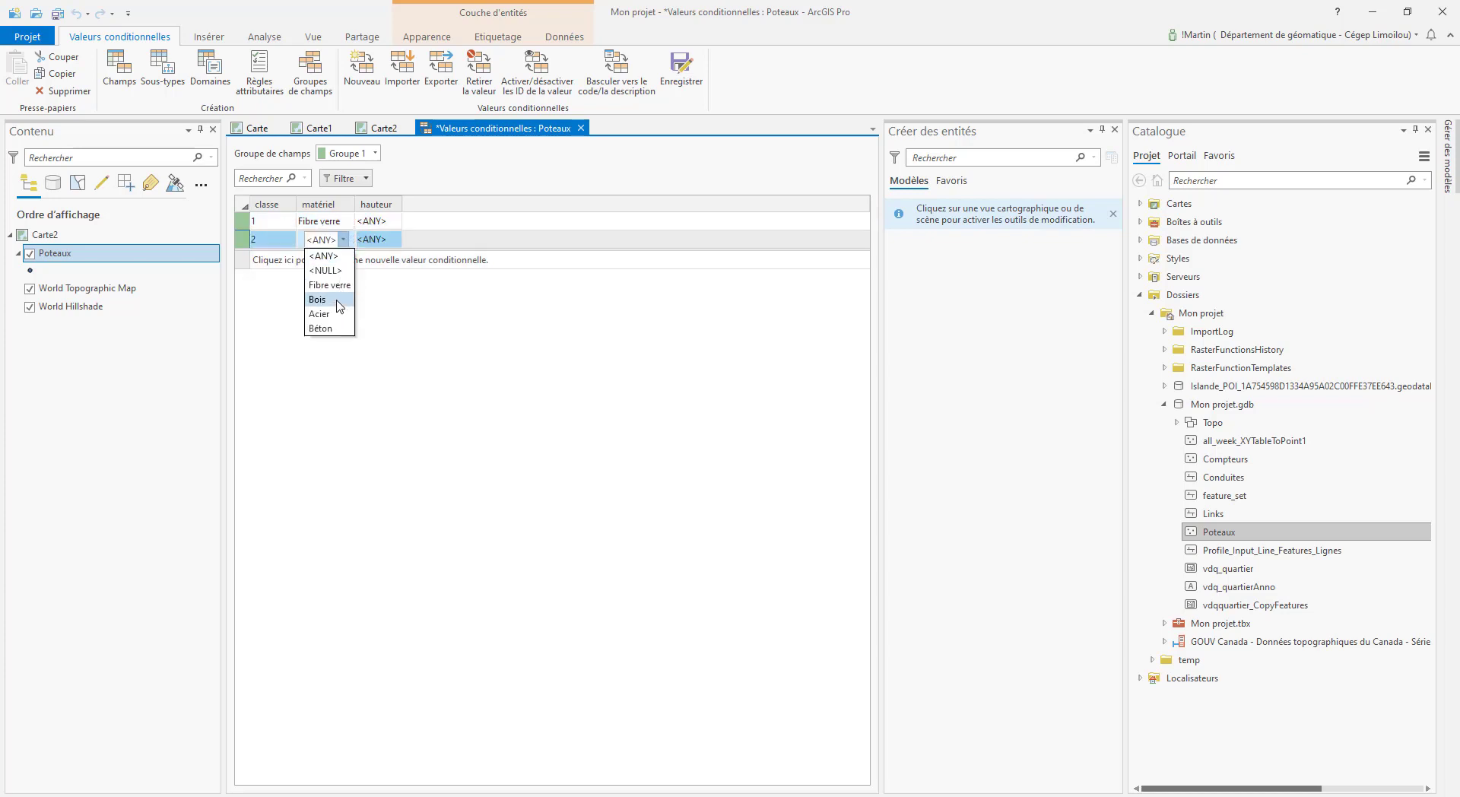
click(340, 303)
click(396, 245)
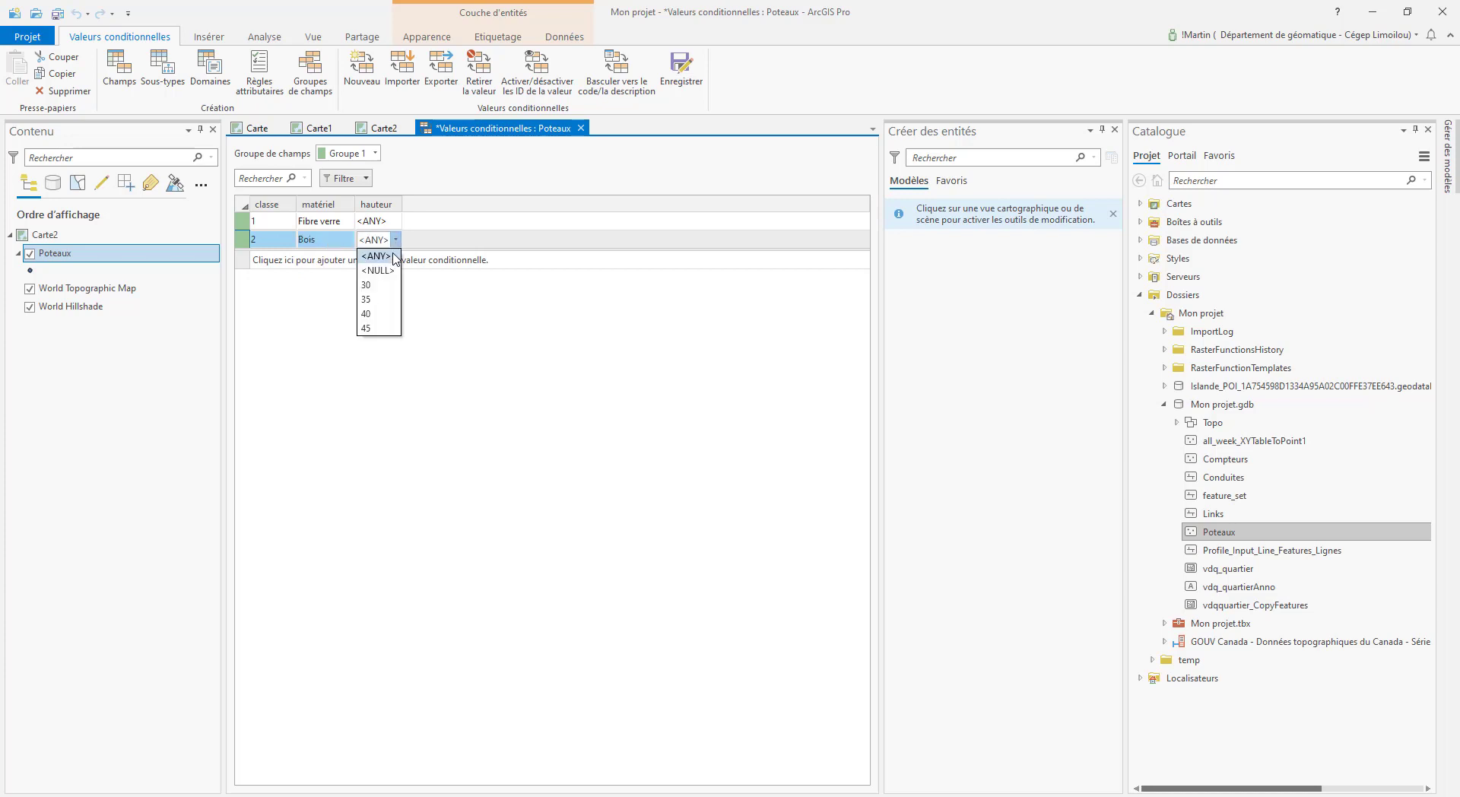
click(367, 313)
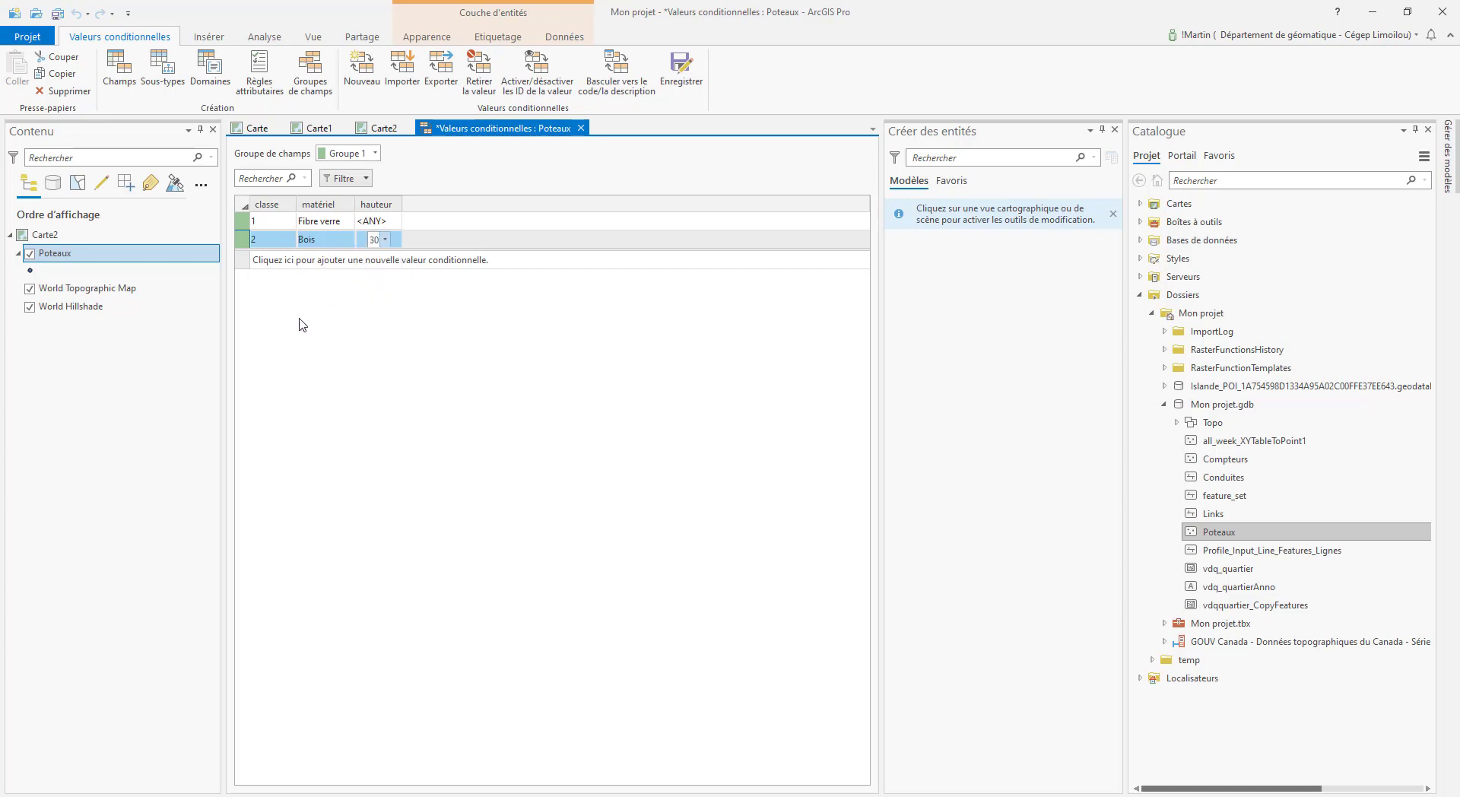
Step: Add another contingent value for classe 2 with matériel Bois and hauteur 35
click(243, 260)
click(290, 258)
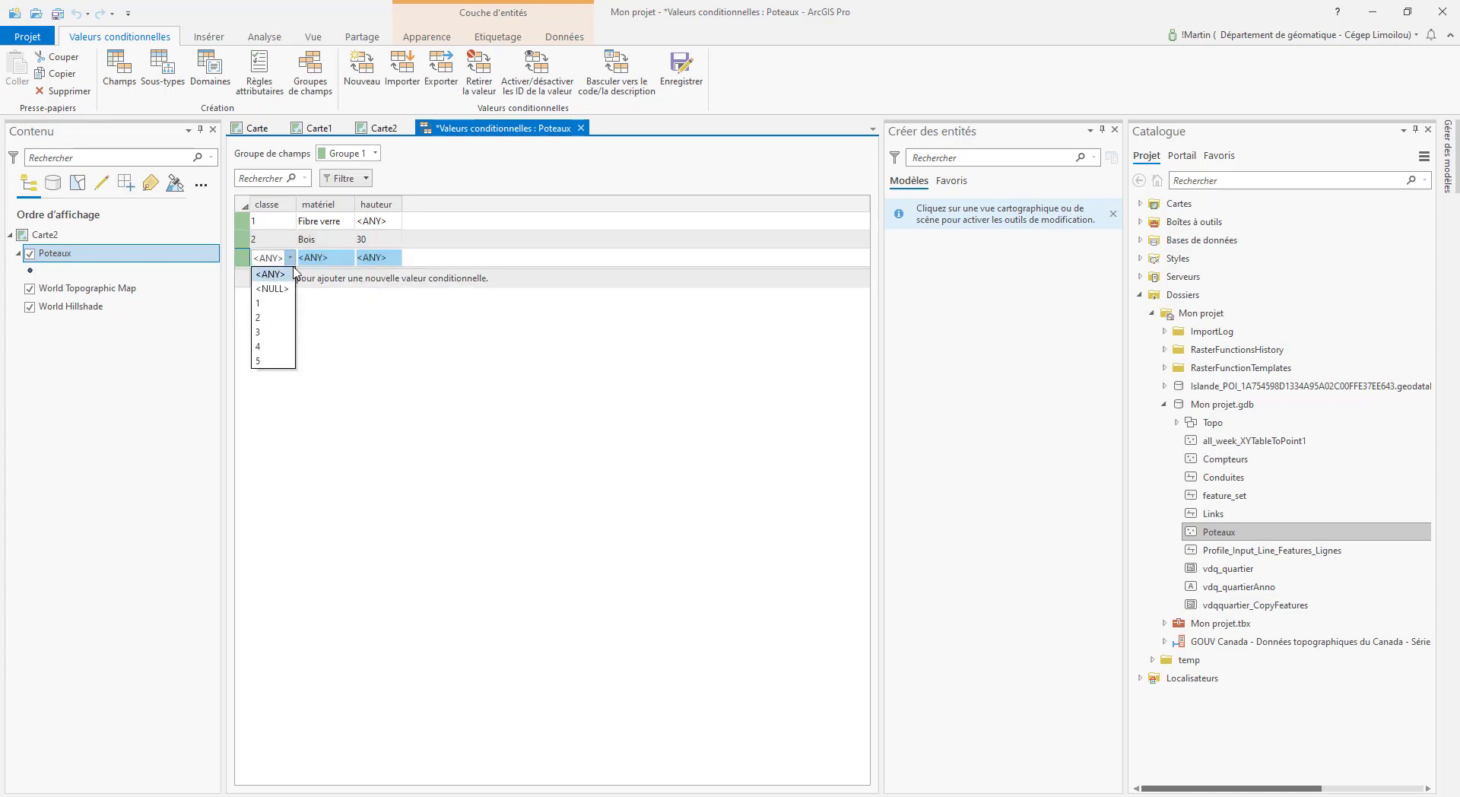
click(276, 317)
click(343, 262)
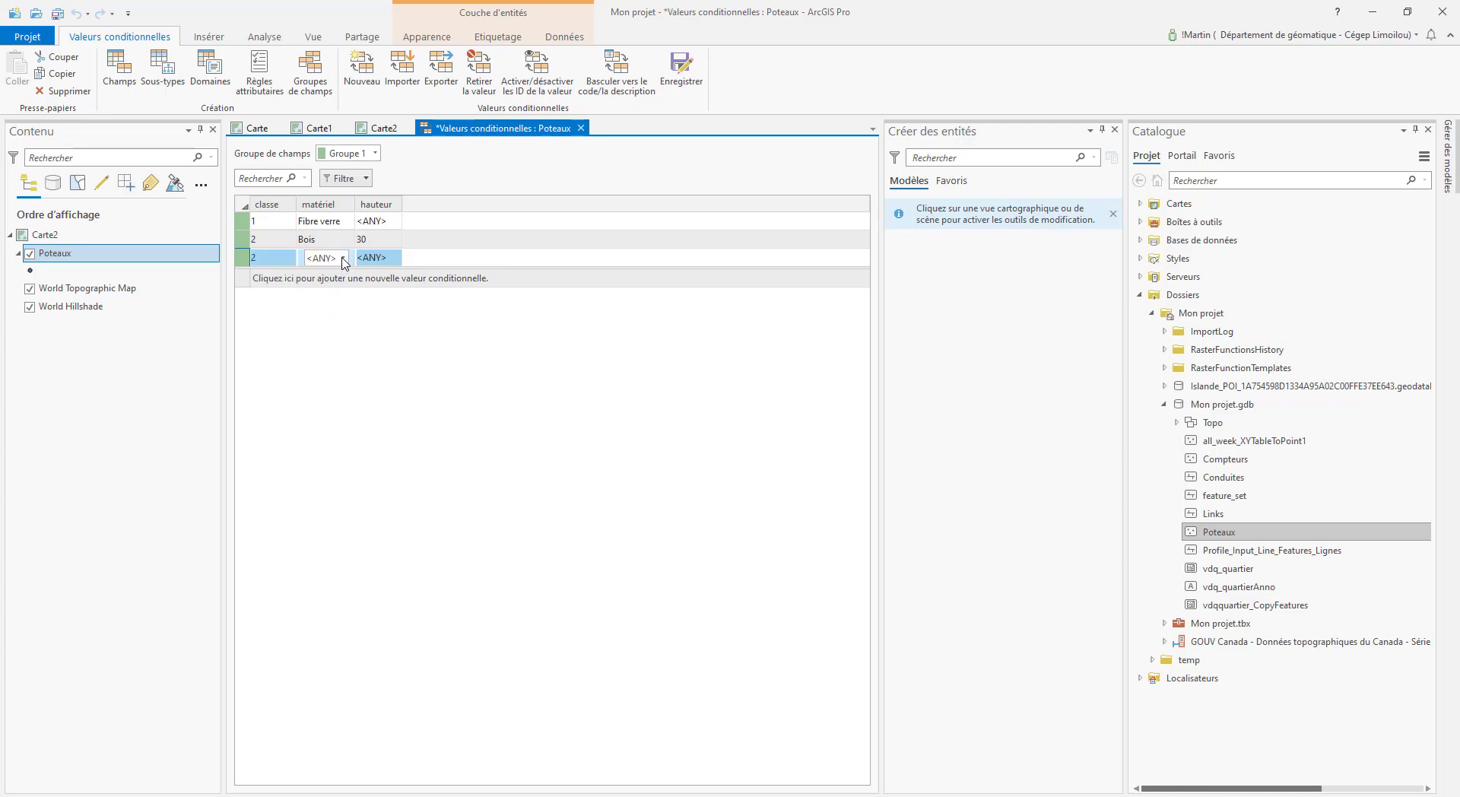
click(334, 320)
click(384, 258)
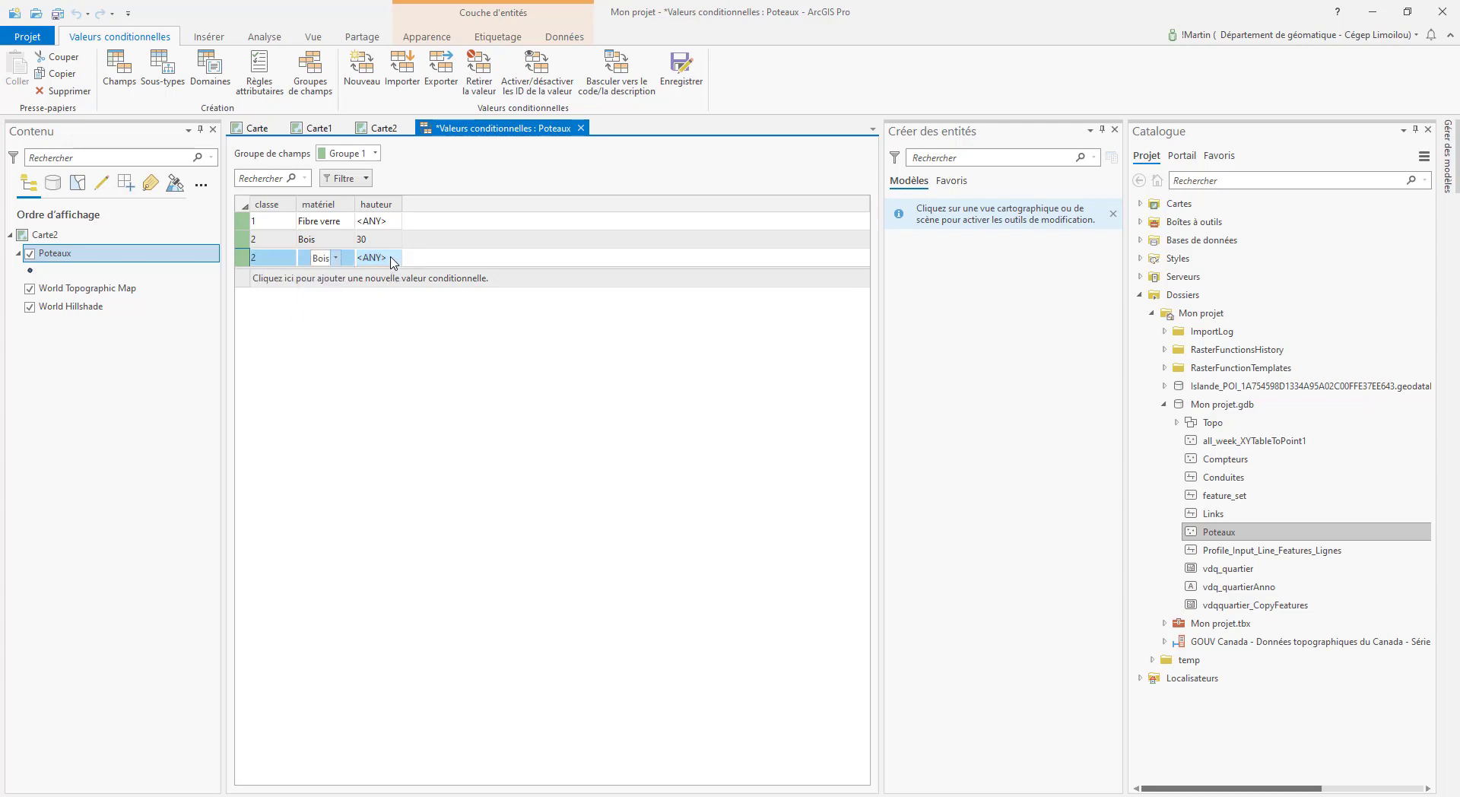
click(396, 258)
click(376, 317)
Step: Add a contingent value with classe 3, matériel Acier and hauteur <ANY>
click(273, 279)
click(290, 276)
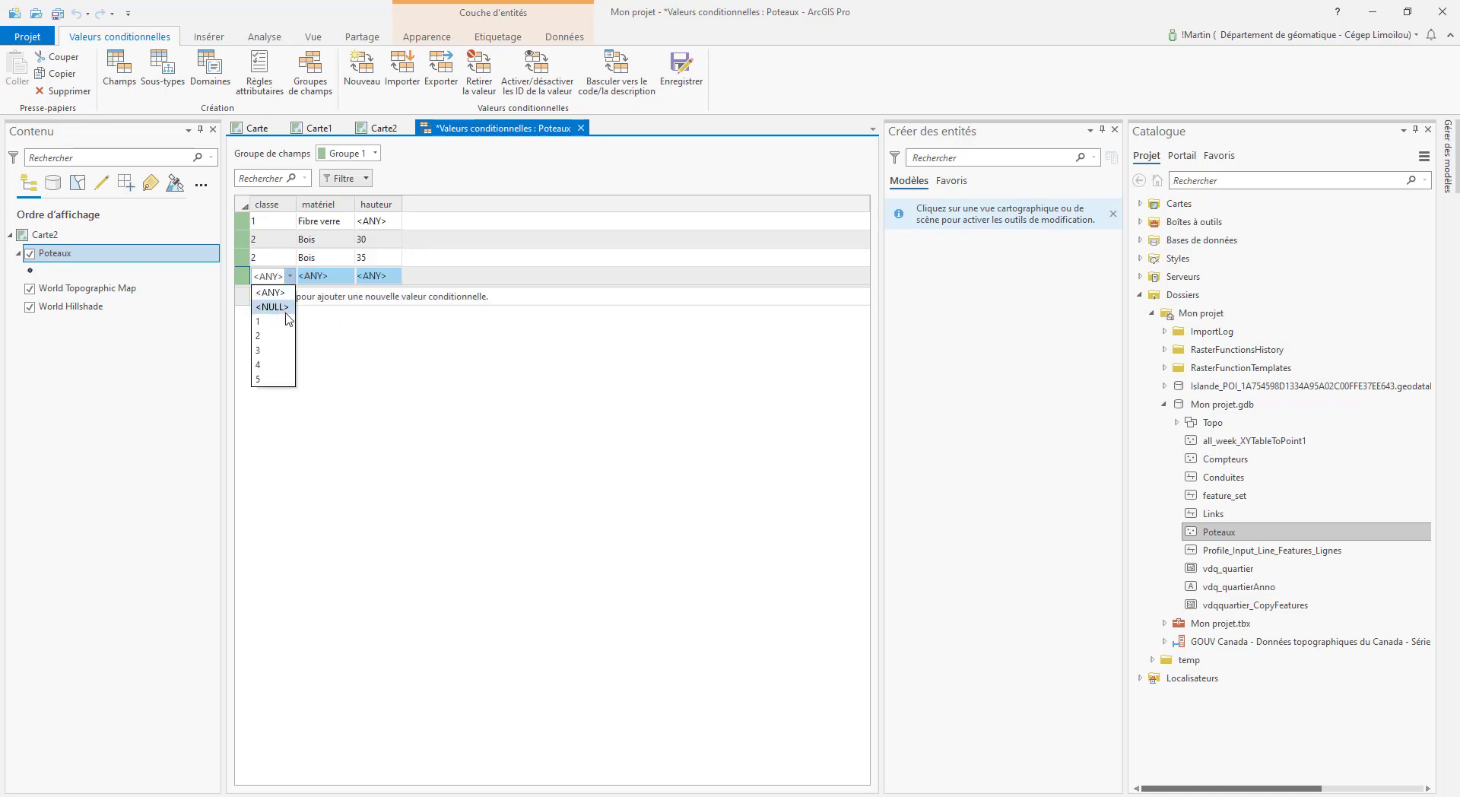
click(270, 350)
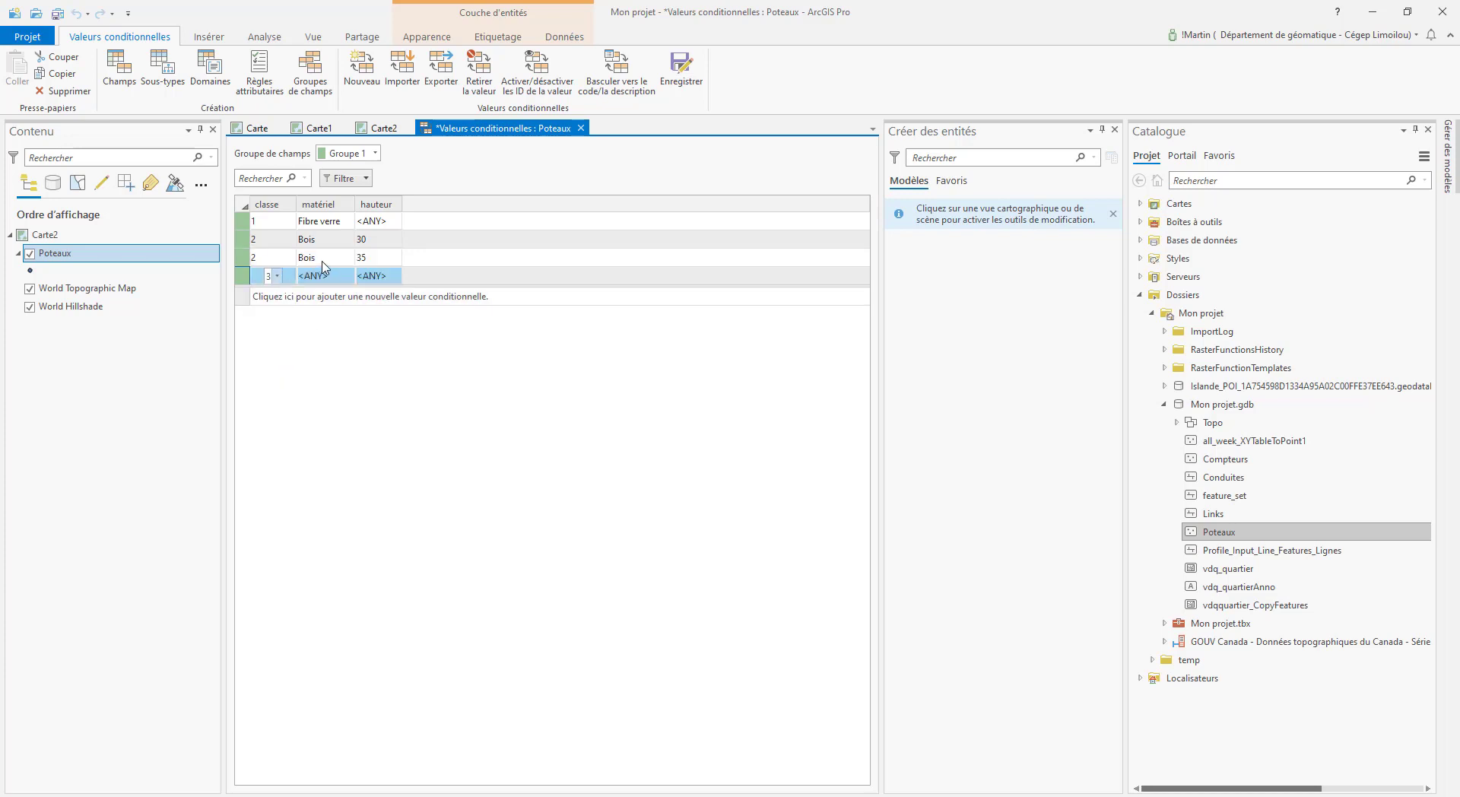
click(324, 275)
click(343, 276)
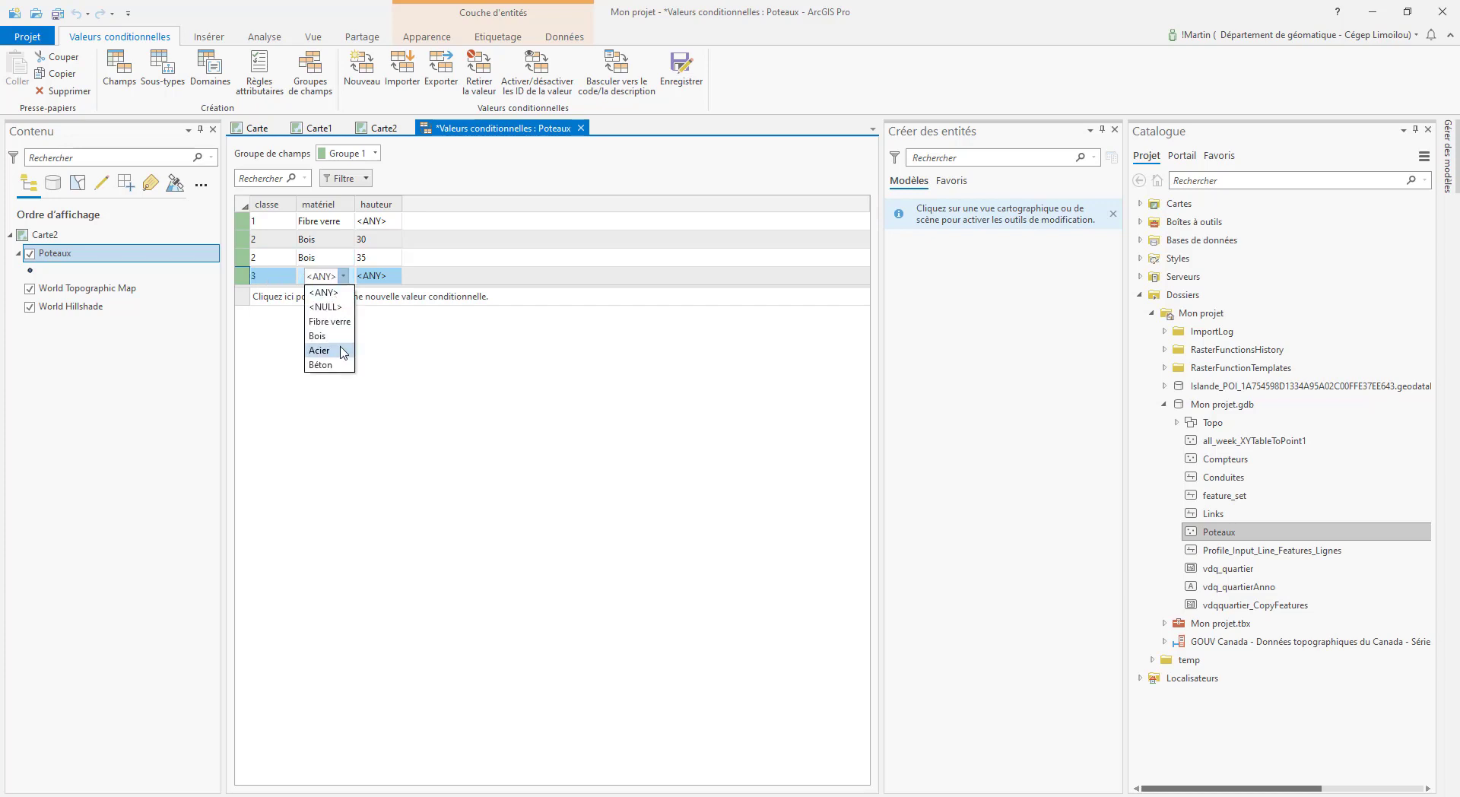
click(319, 351)
click(373, 277)
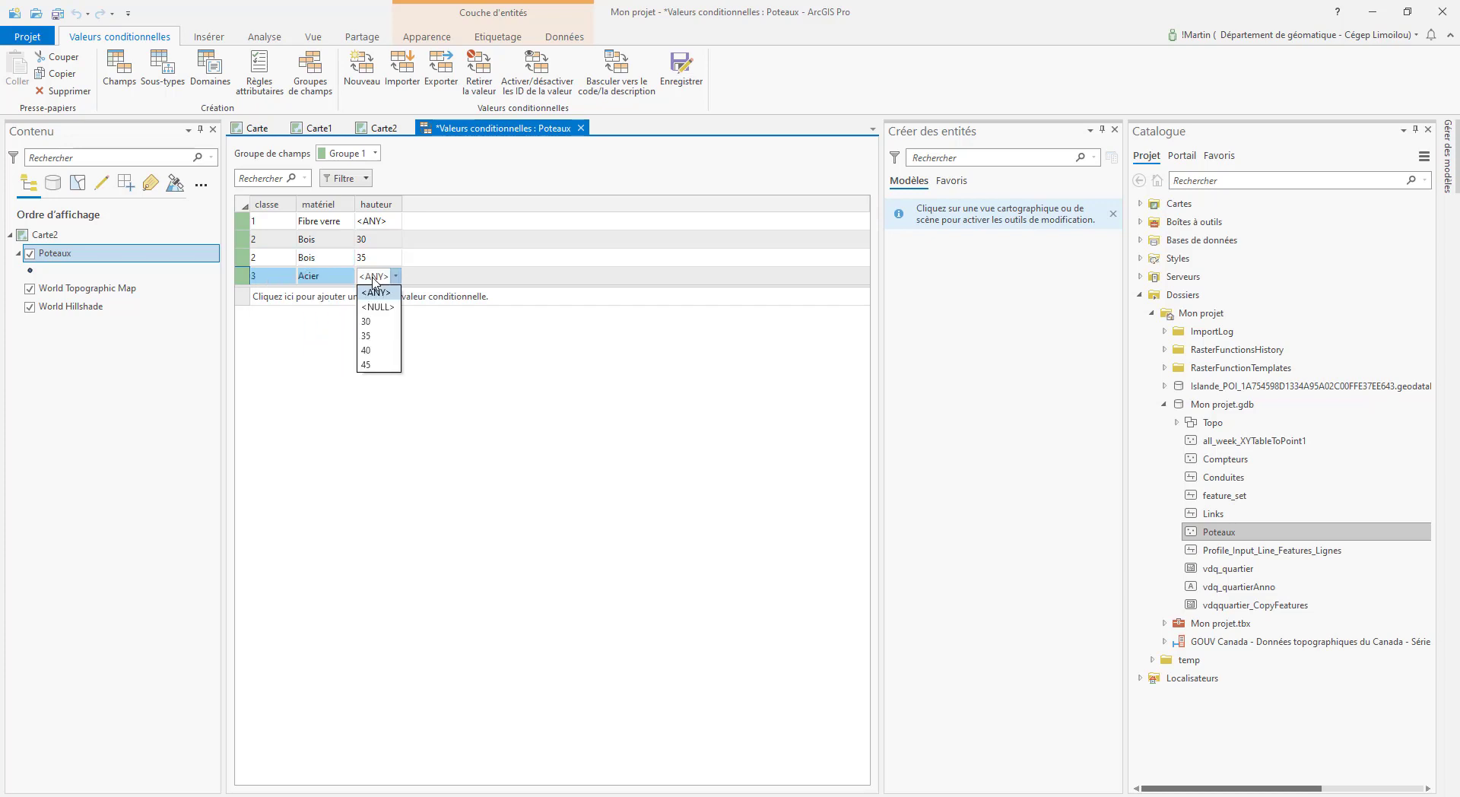
click(375, 293)
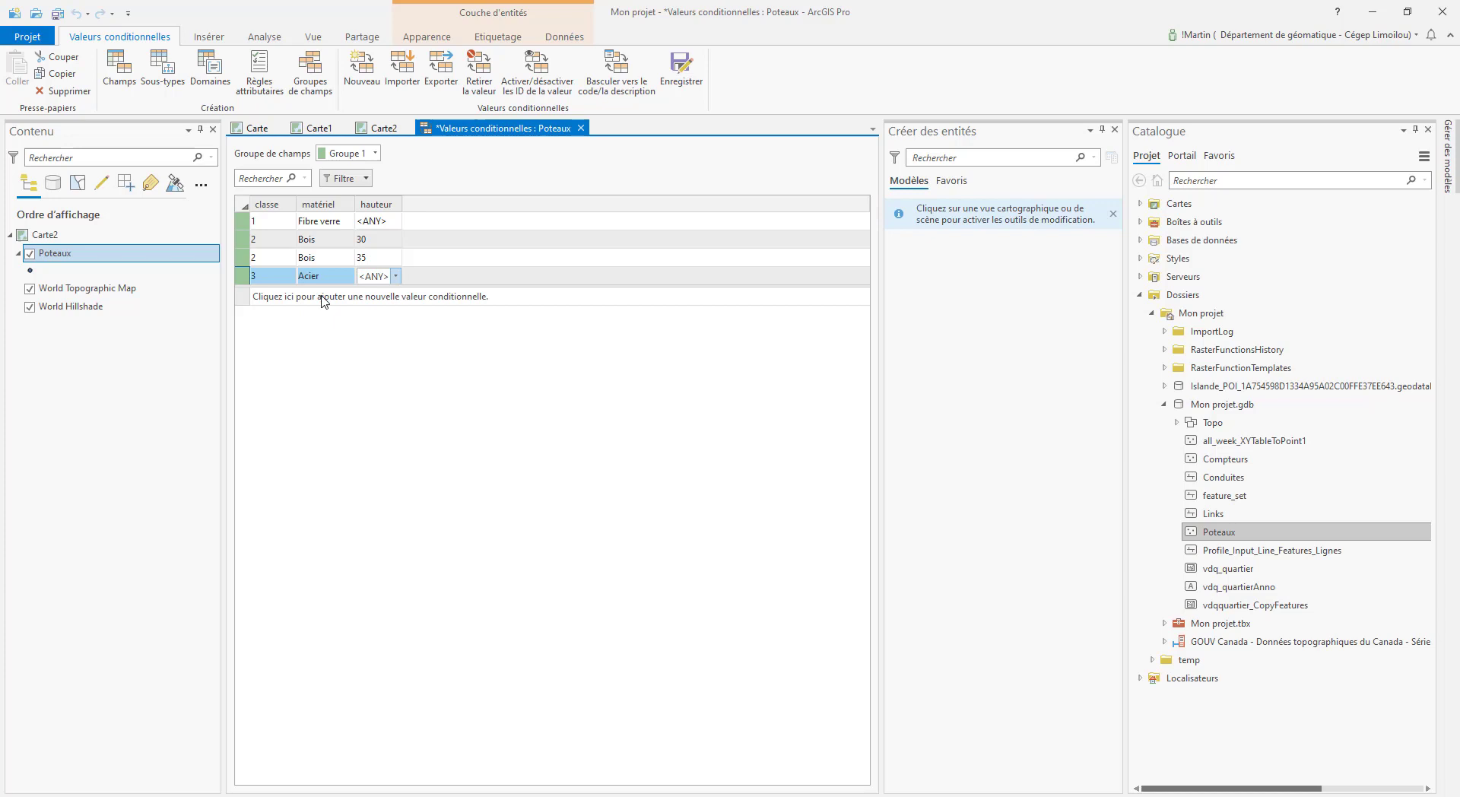
Step: Add a contingent value with classe 4, matériel Béton and hauteur 40
click(260, 298)
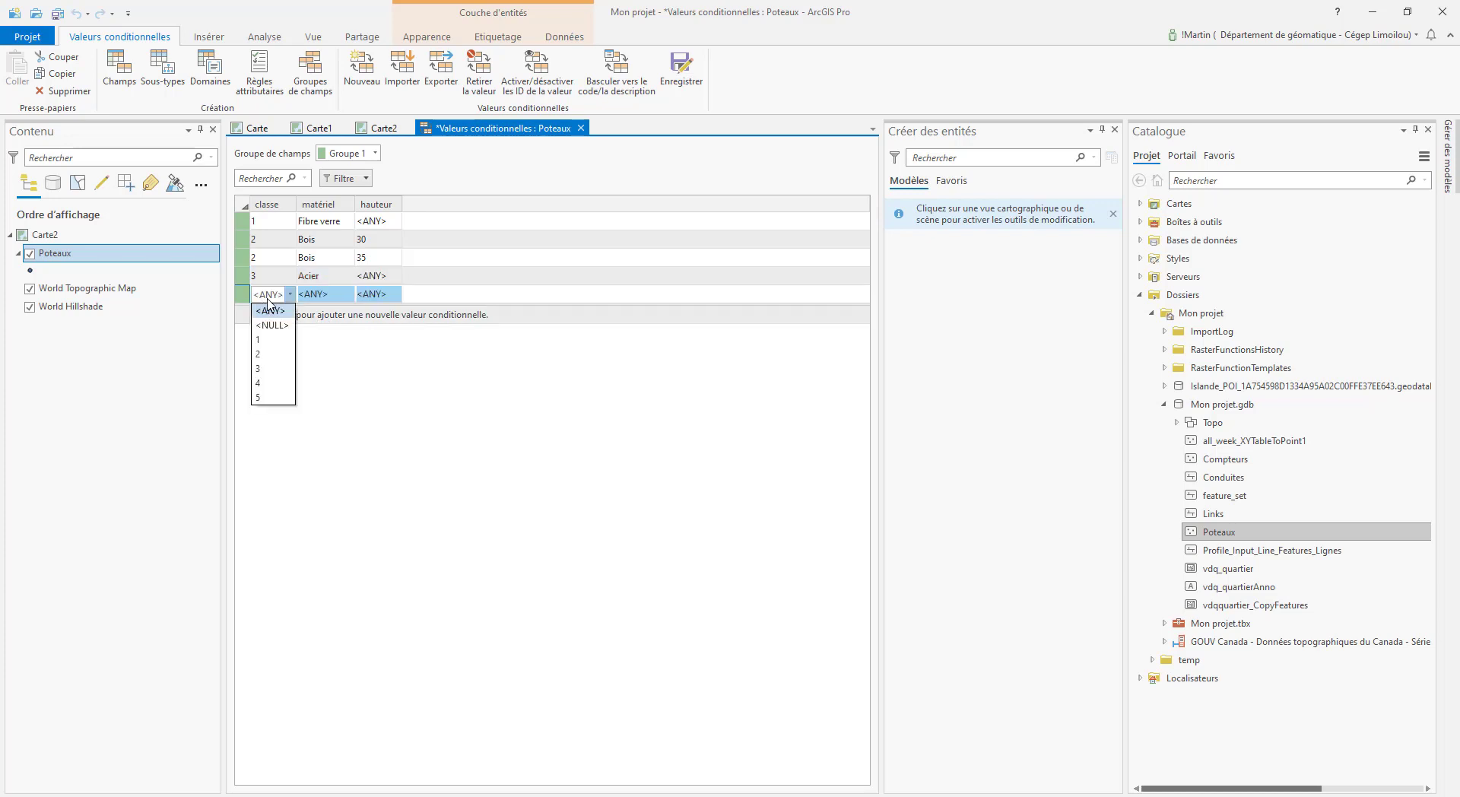
click(273, 380)
click(329, 301)
click(330, 303)
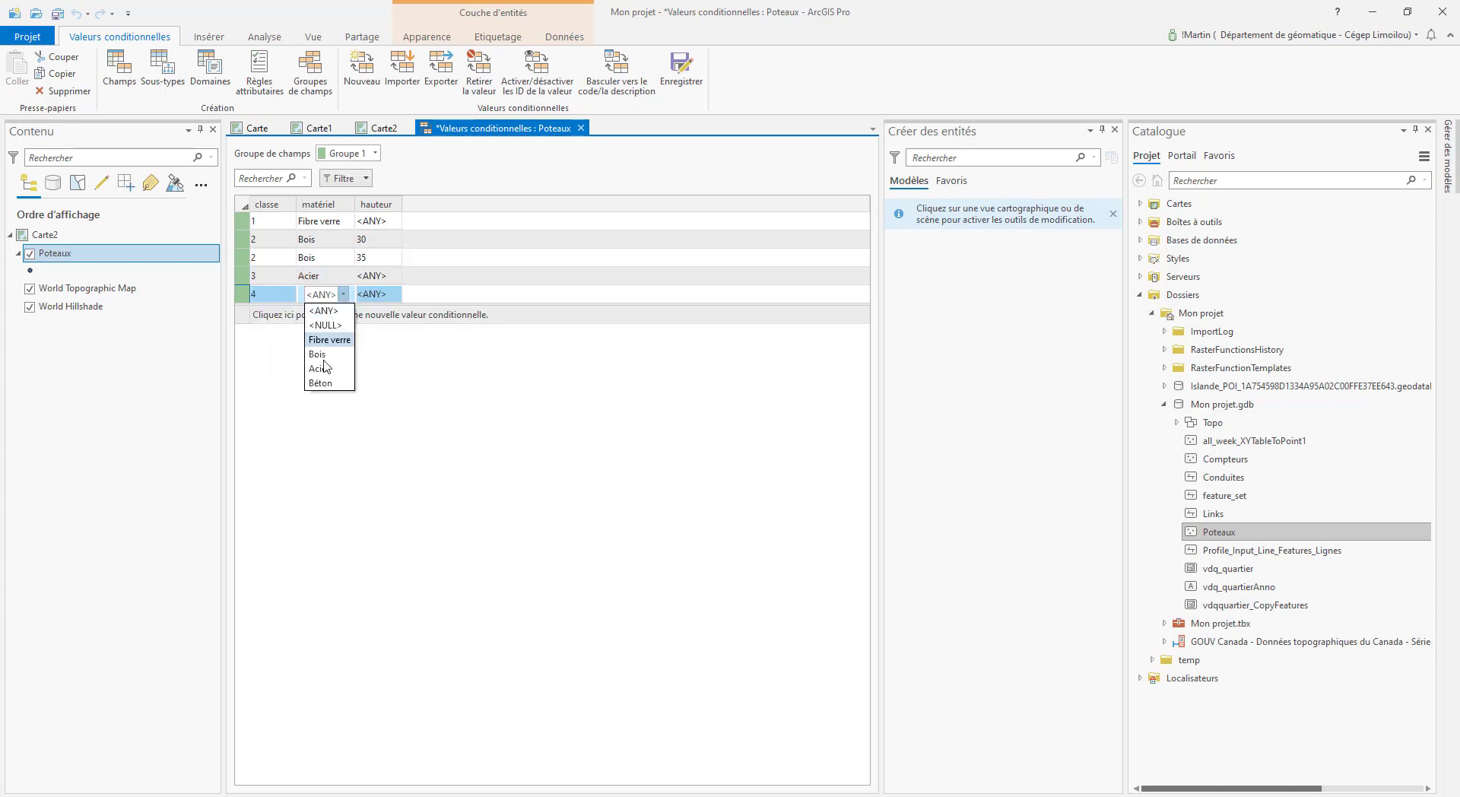
click(327, 389)
click(386, 301)
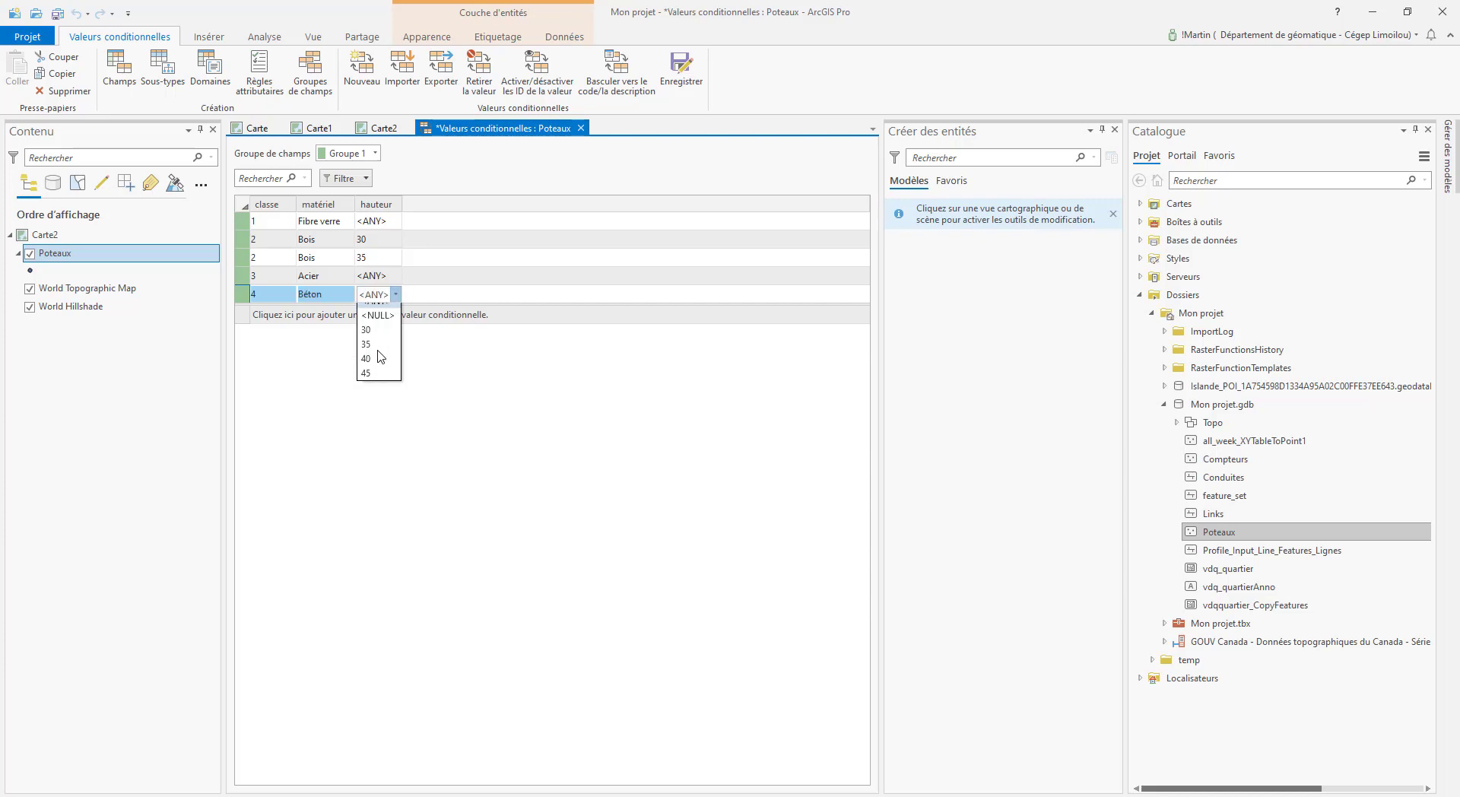
click(387, 374)
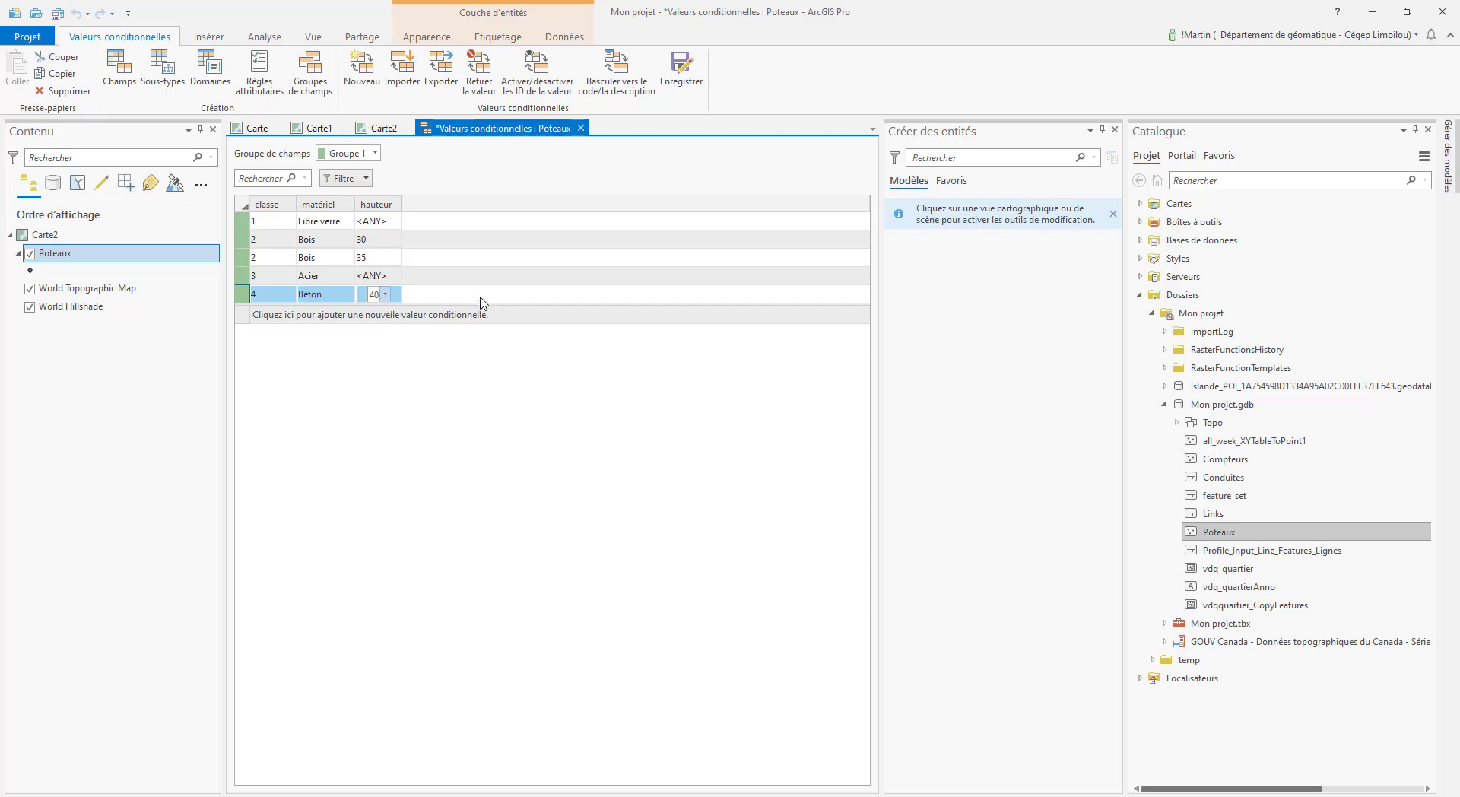
click(441, 299)
Step: Save the contingent values of Poteaux, close their view and return to the map Carte2
click(680, 67)
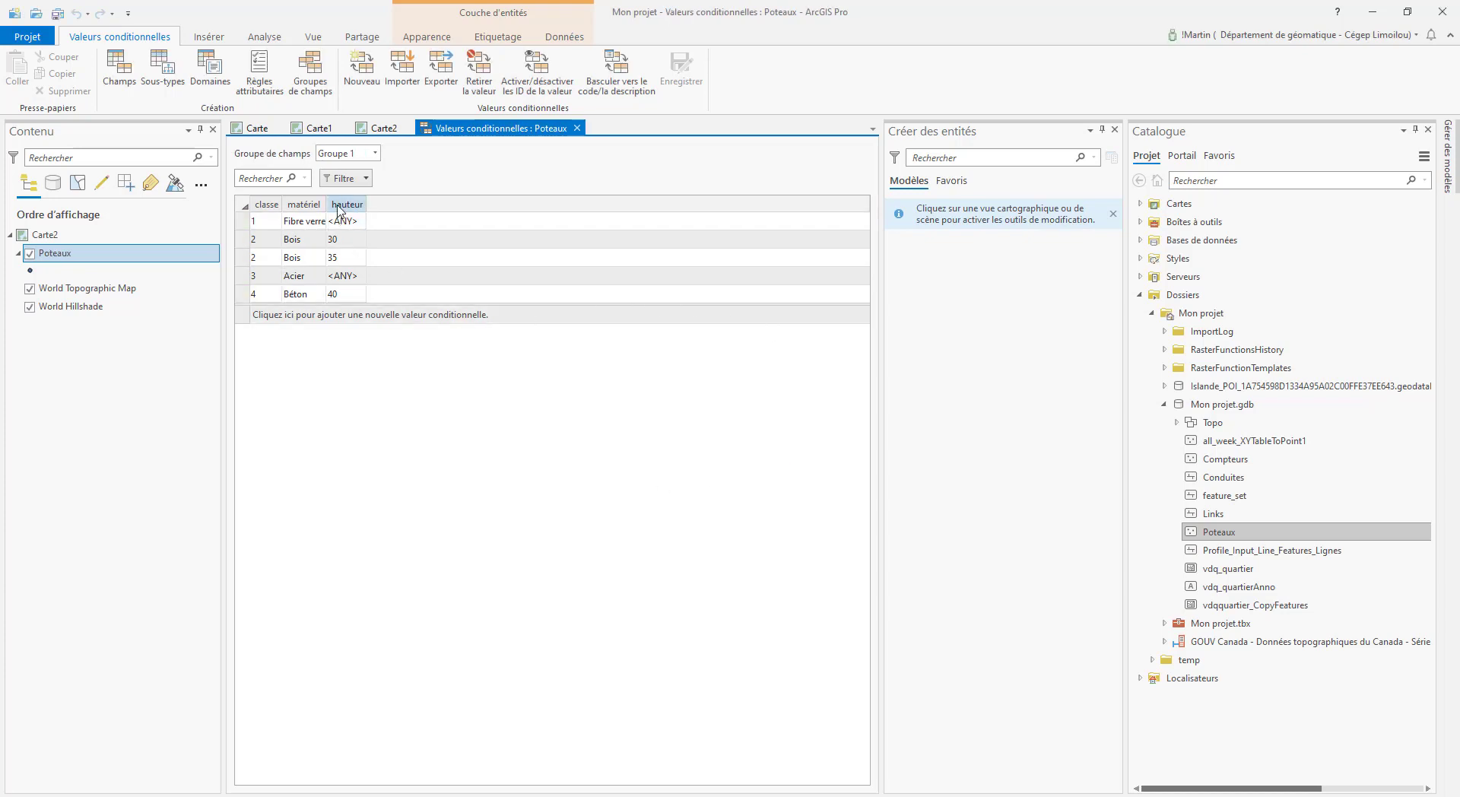
click(577, 128)
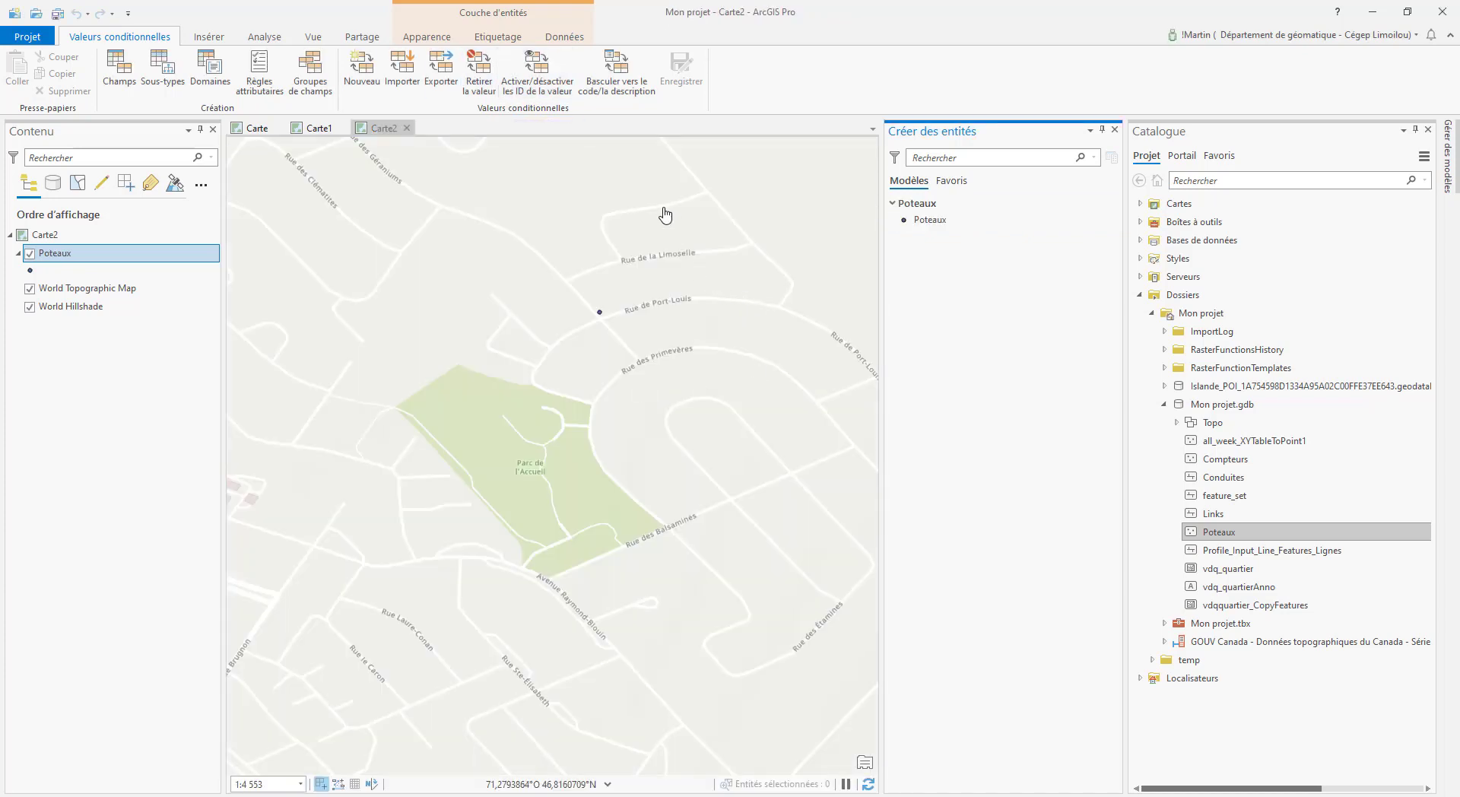
click(599, 311)
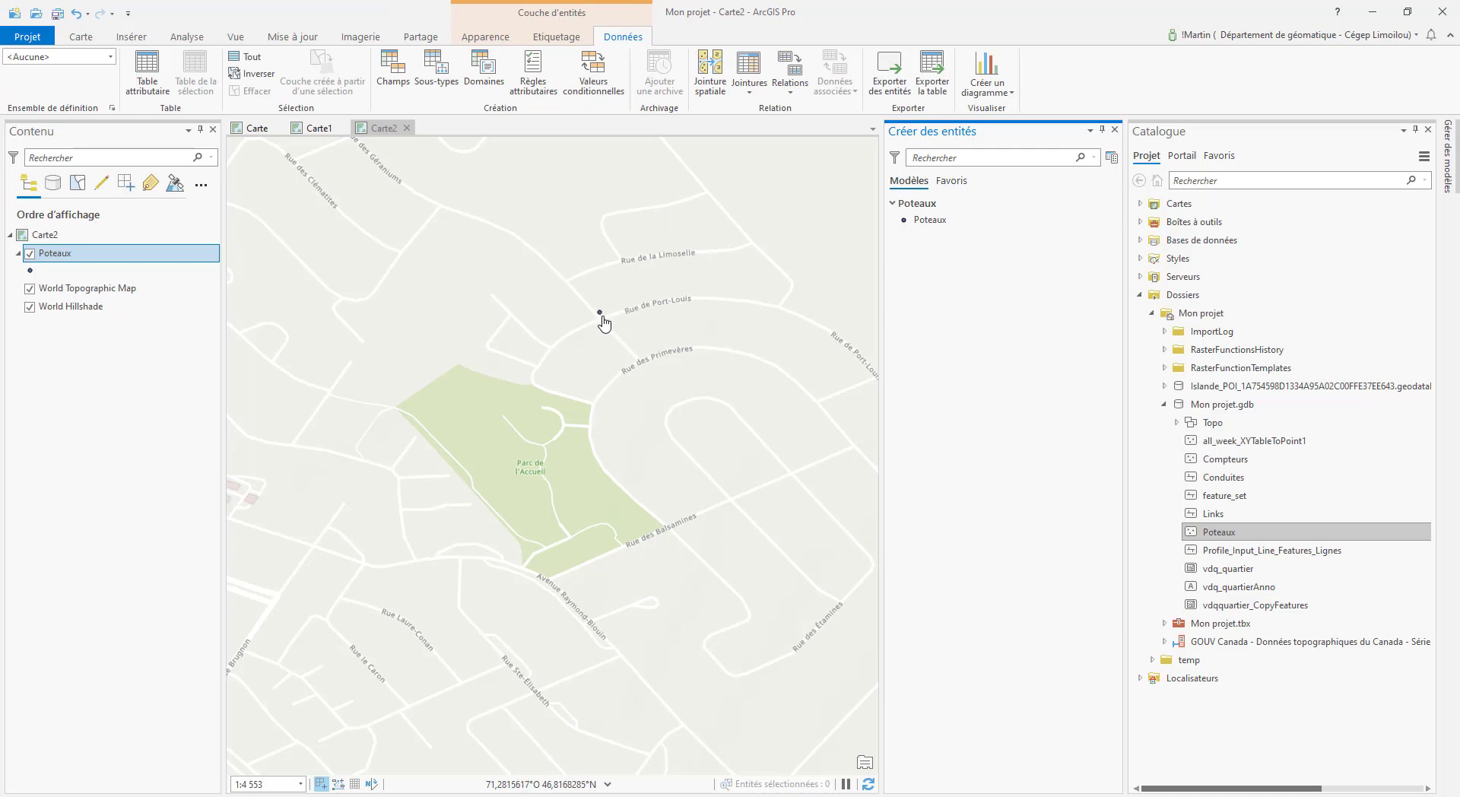
Step: Activate the Poteaux feature template with its point creation tool and check the template's status
click(937, 225)
click(909, 250)
mouse_move(894, 233)
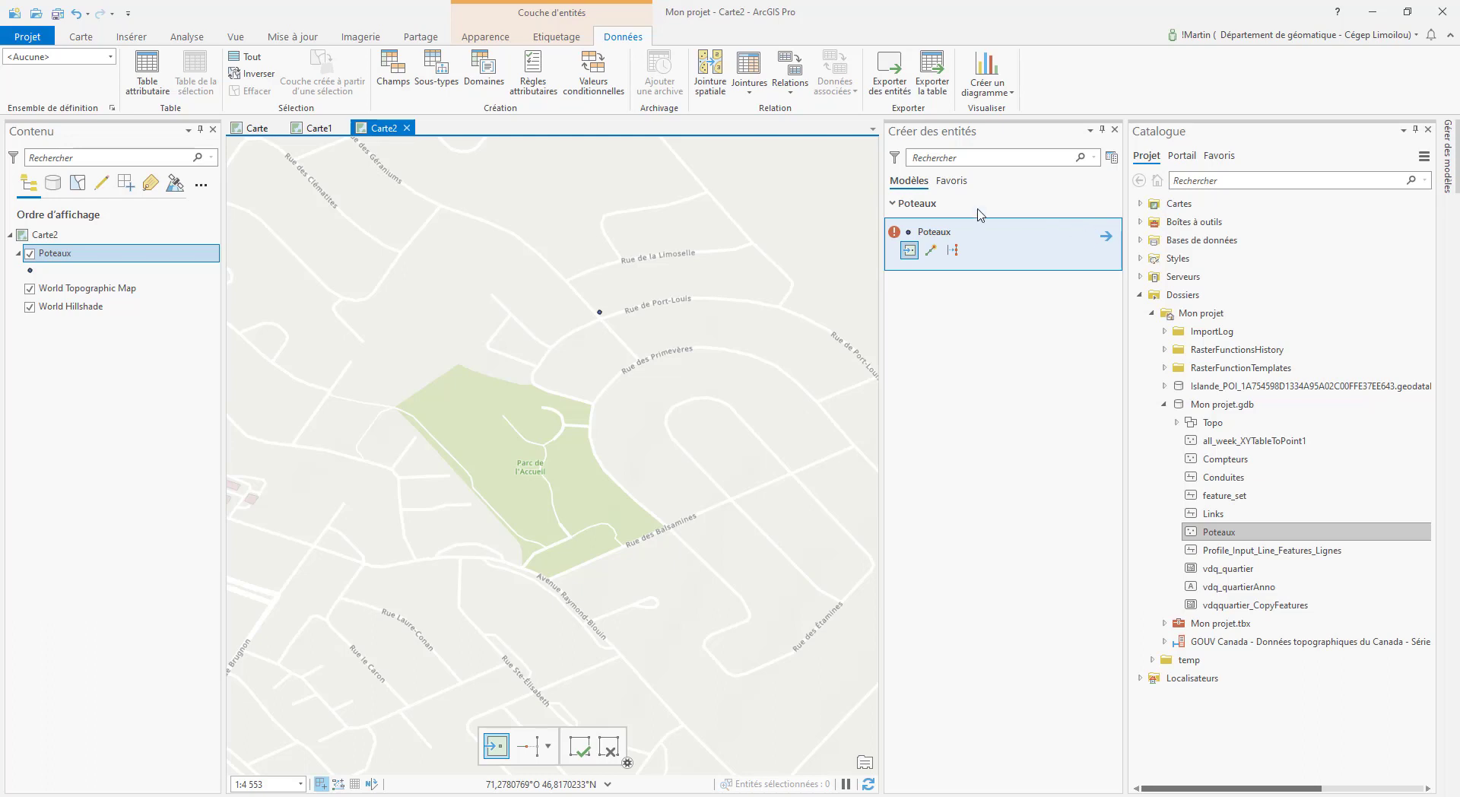
click(954, 182)
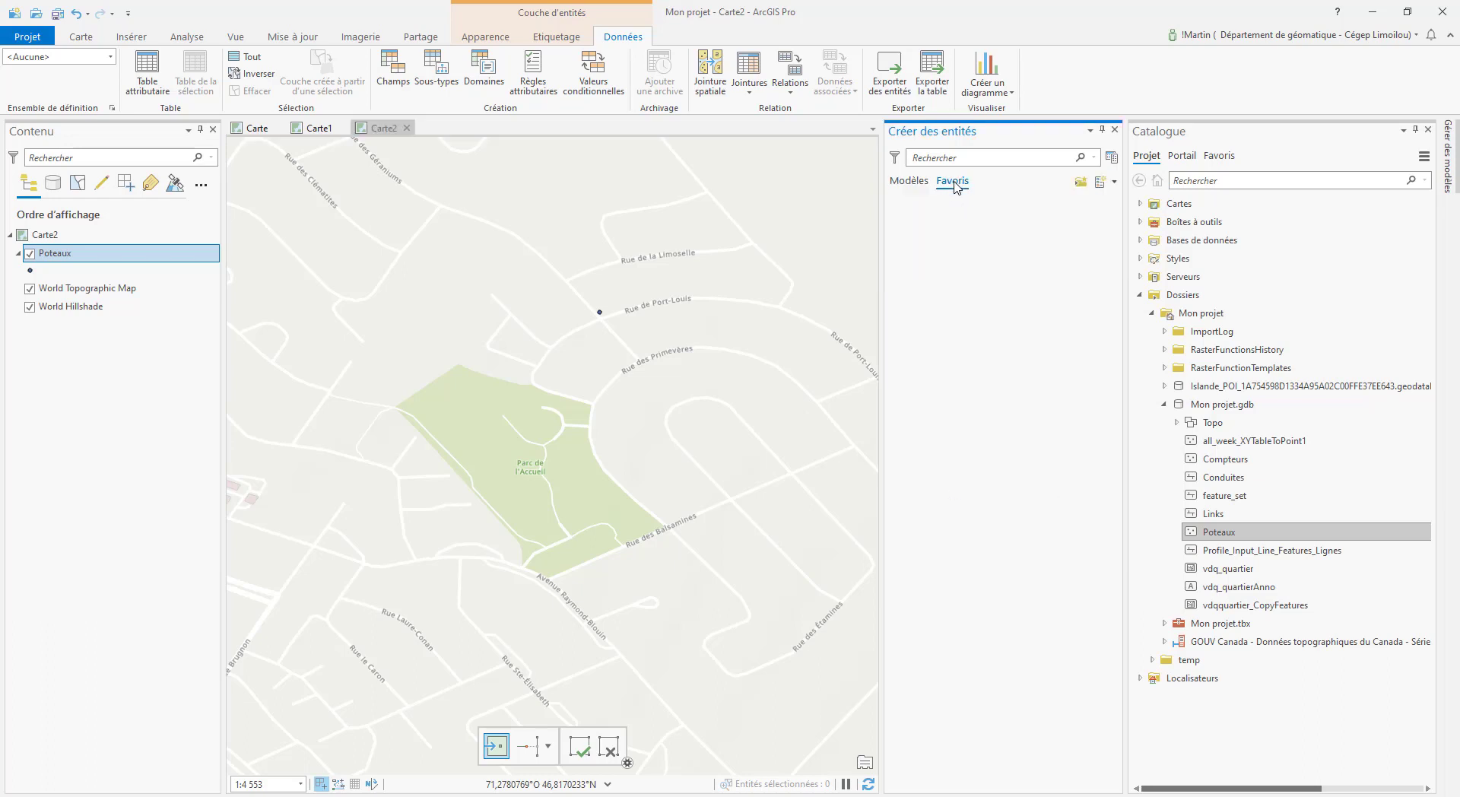
click(907, 183)
click(908, 206)
click(906, 205)
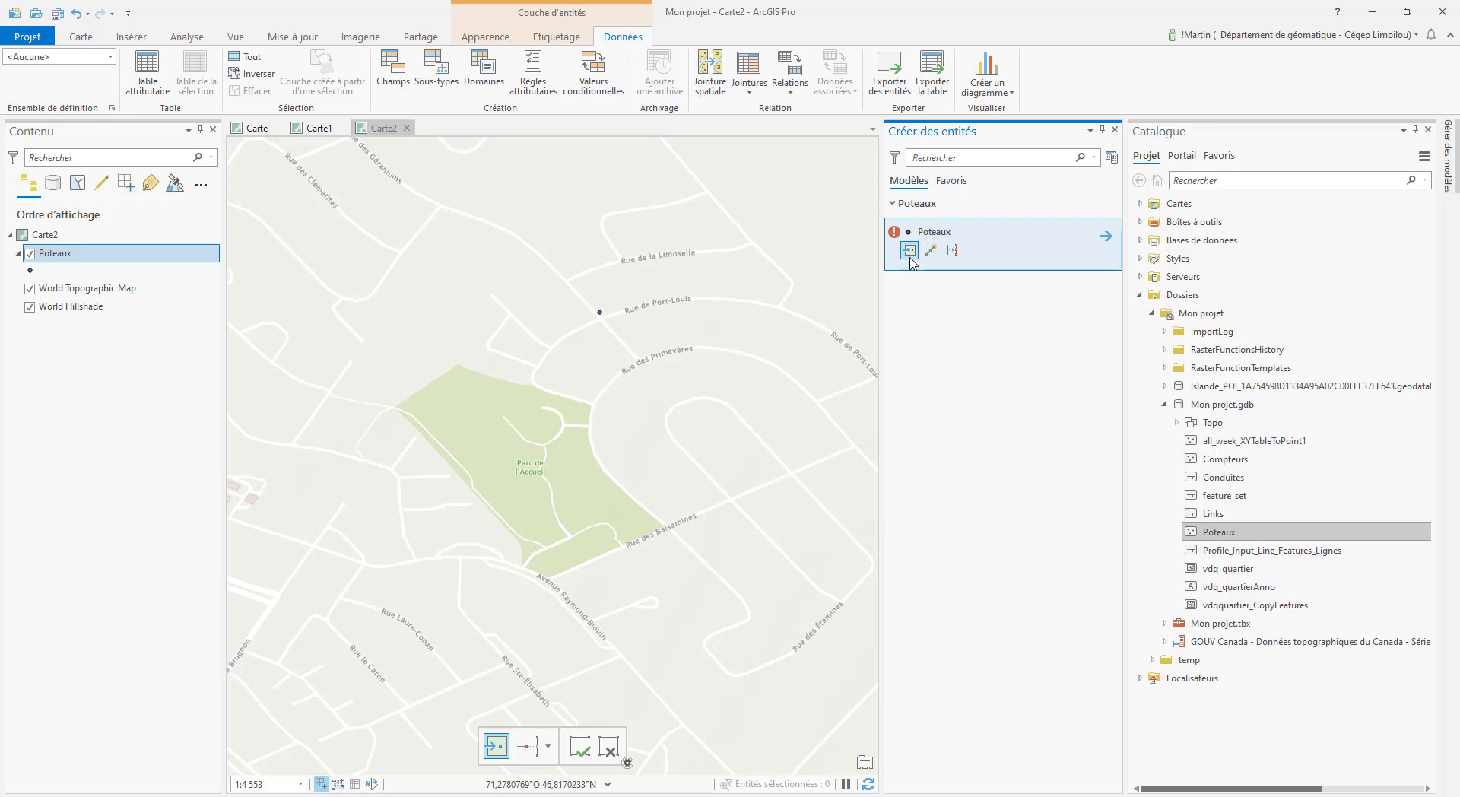
Step: Create a new feature template for the Poteaux layer and name it "Poteaux classe 1"
click(1113, 158)
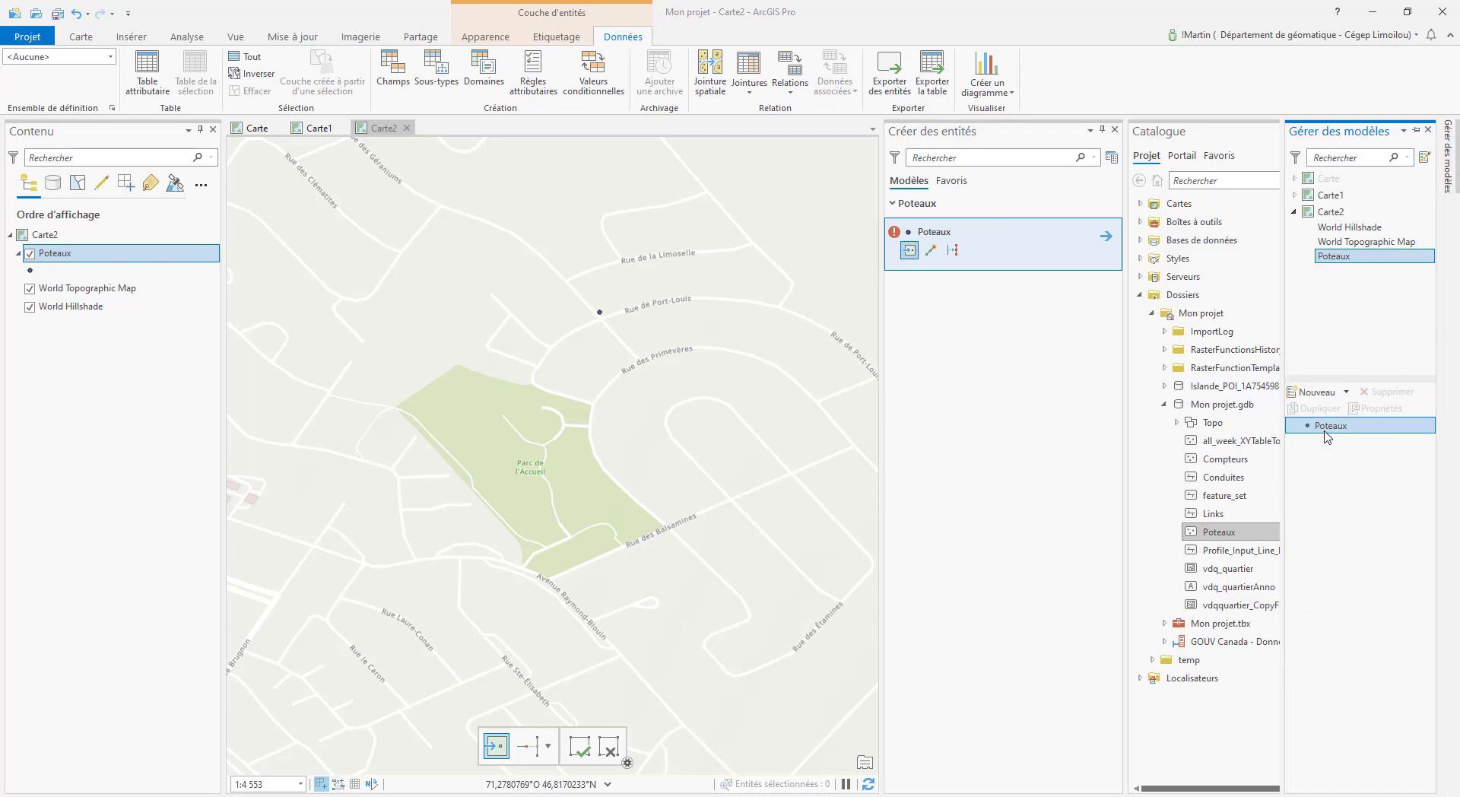
click(1321, 392)
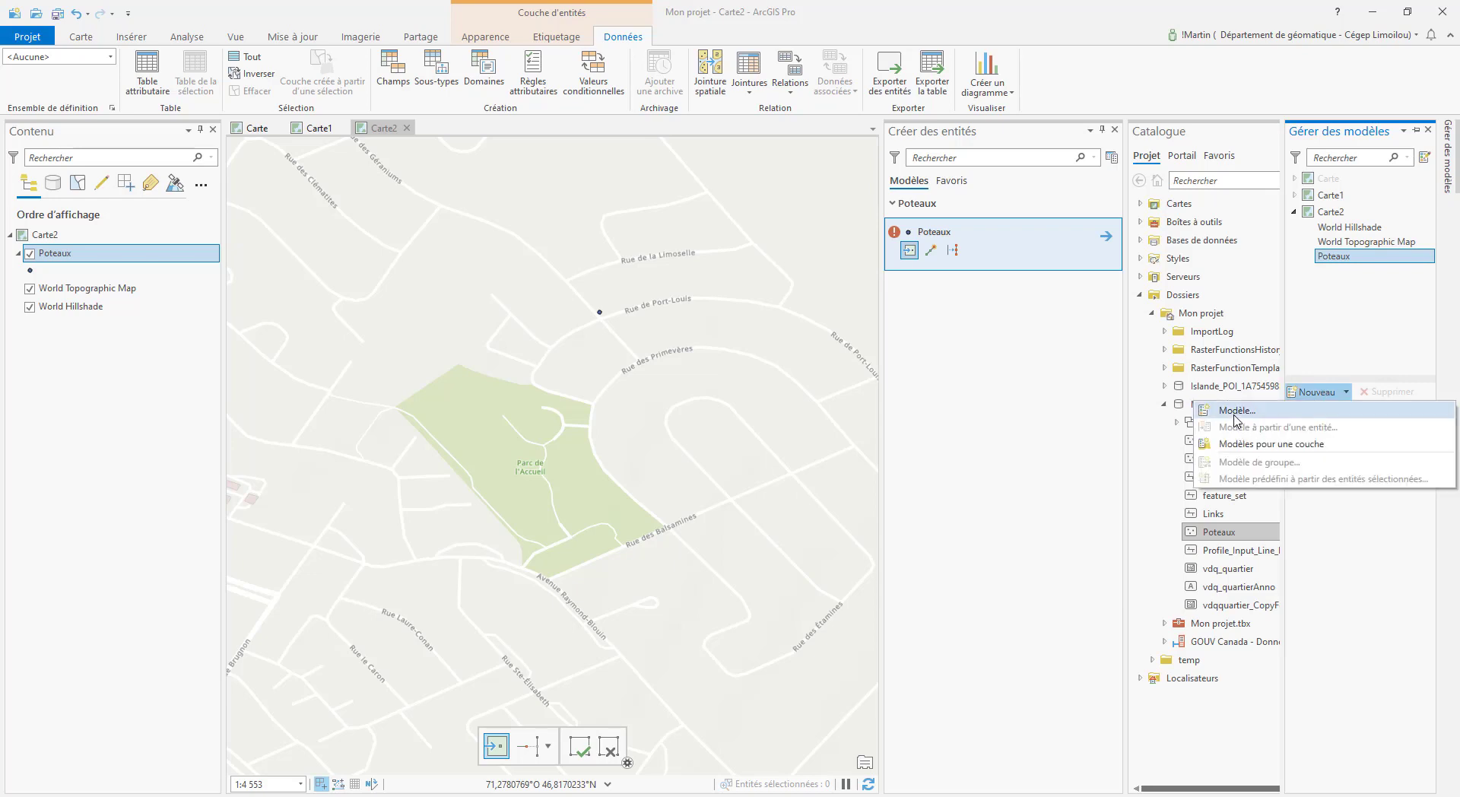
click(1235, 422)
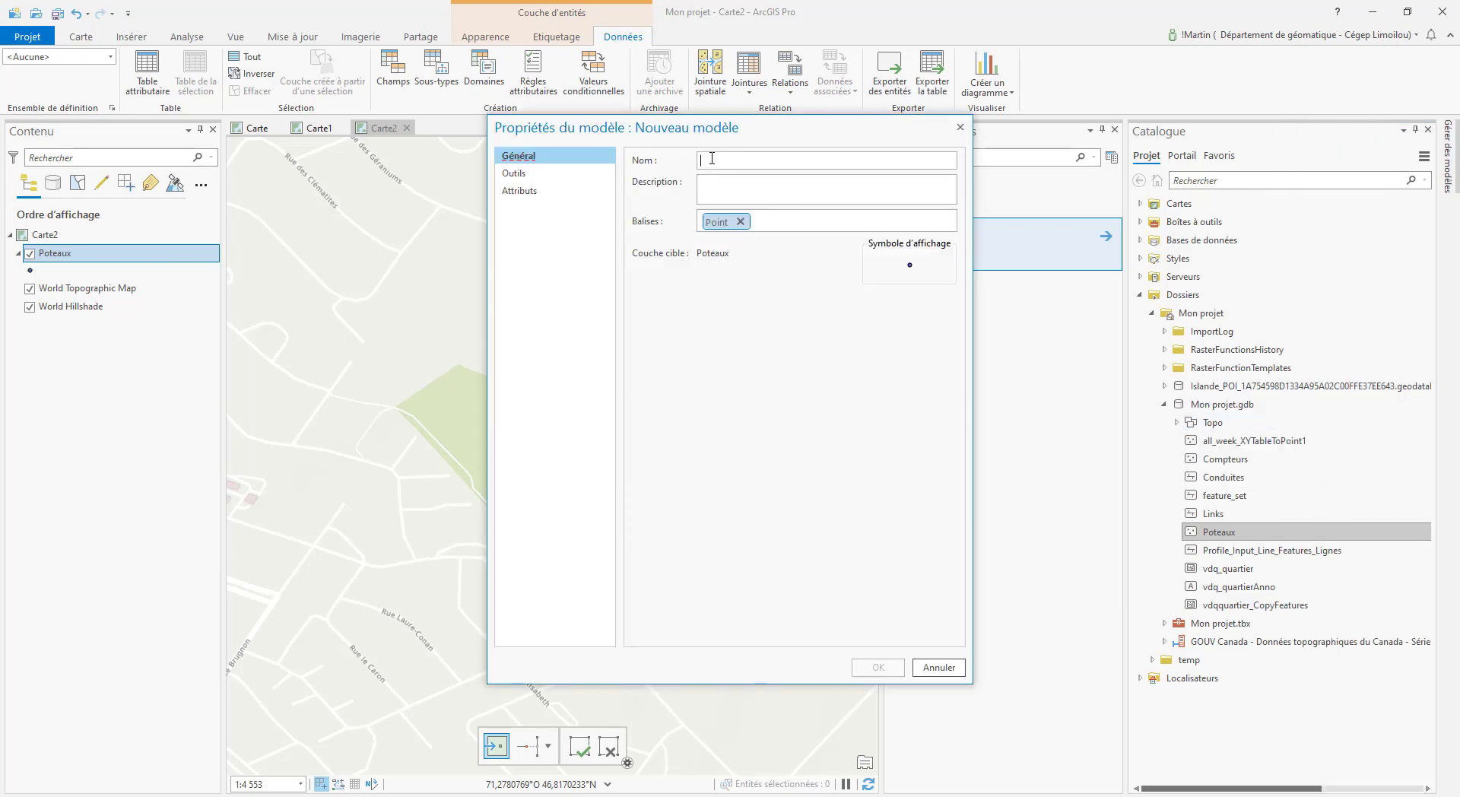
text(Po)
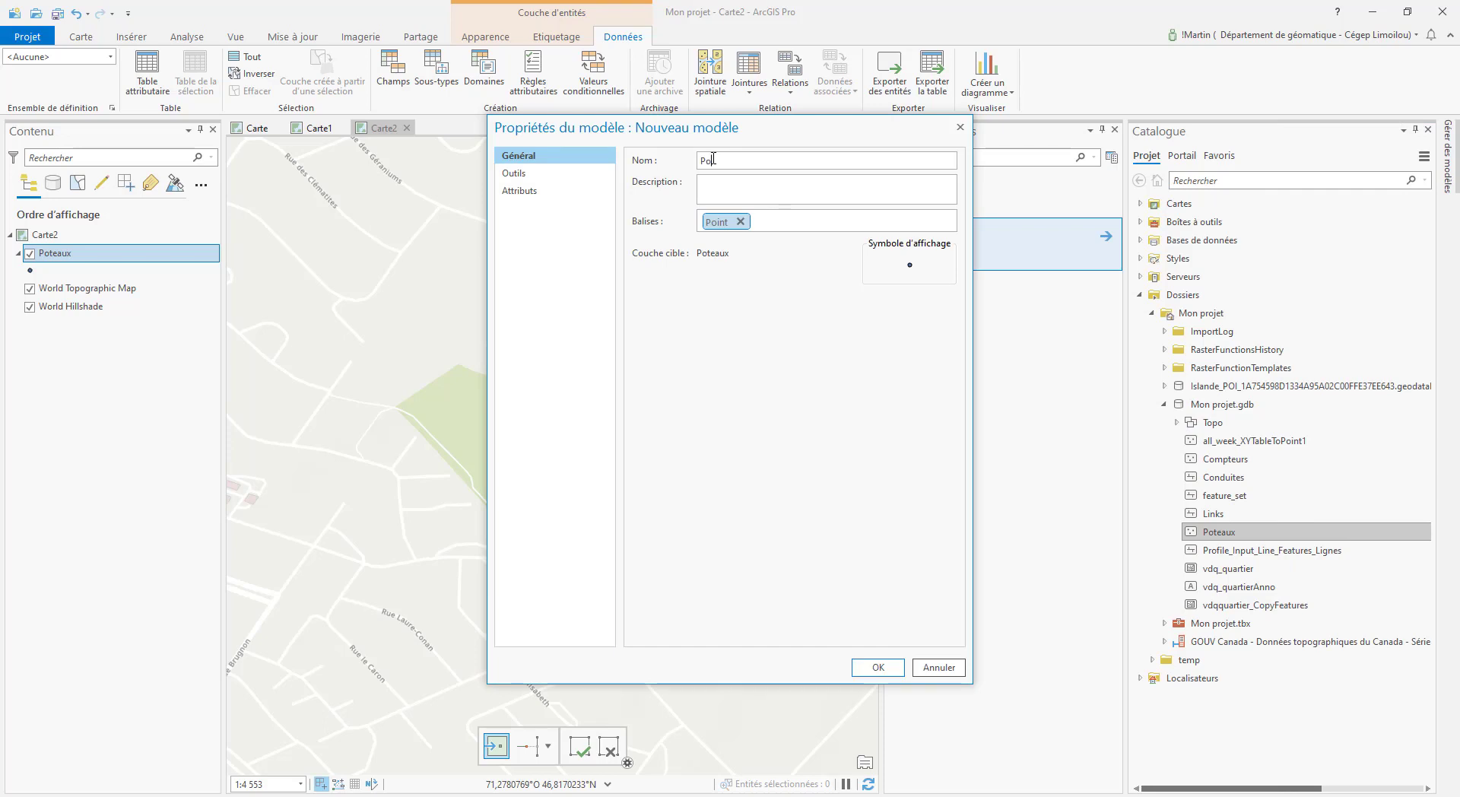
text(teaux)
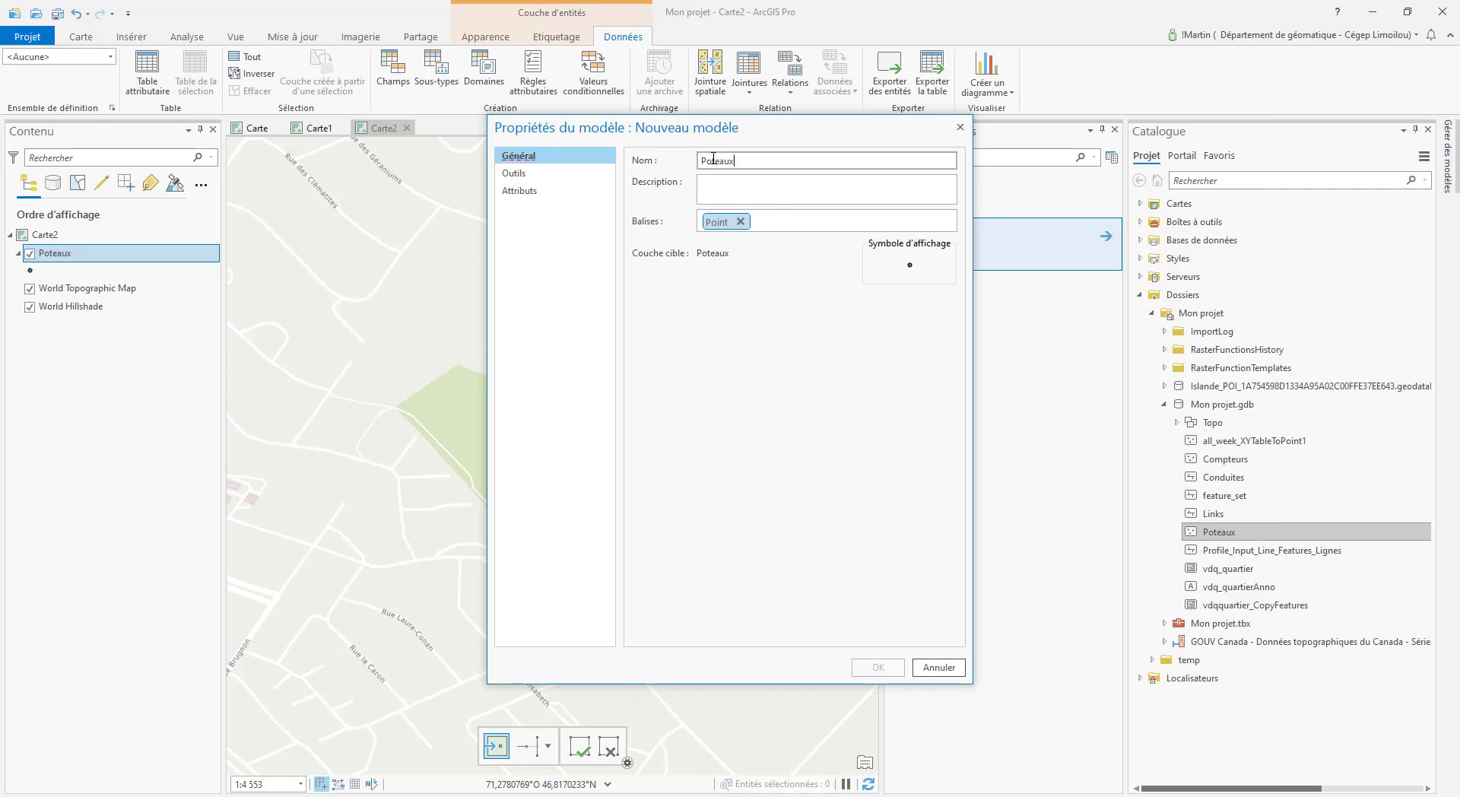
text( classe 1)
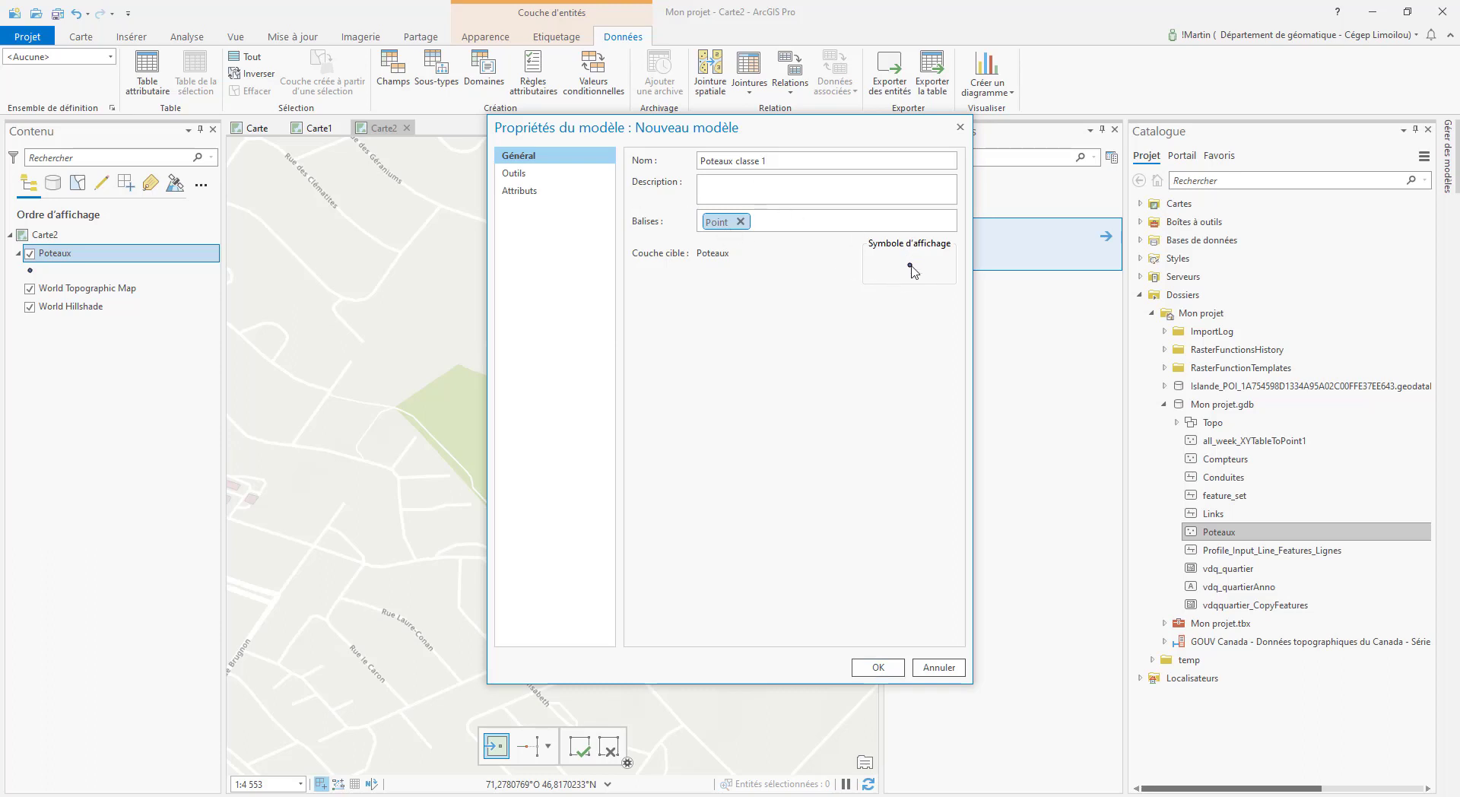
Step: Set the new template's attributes to classe 1 and matériel Fibre verre
click(523, 175)
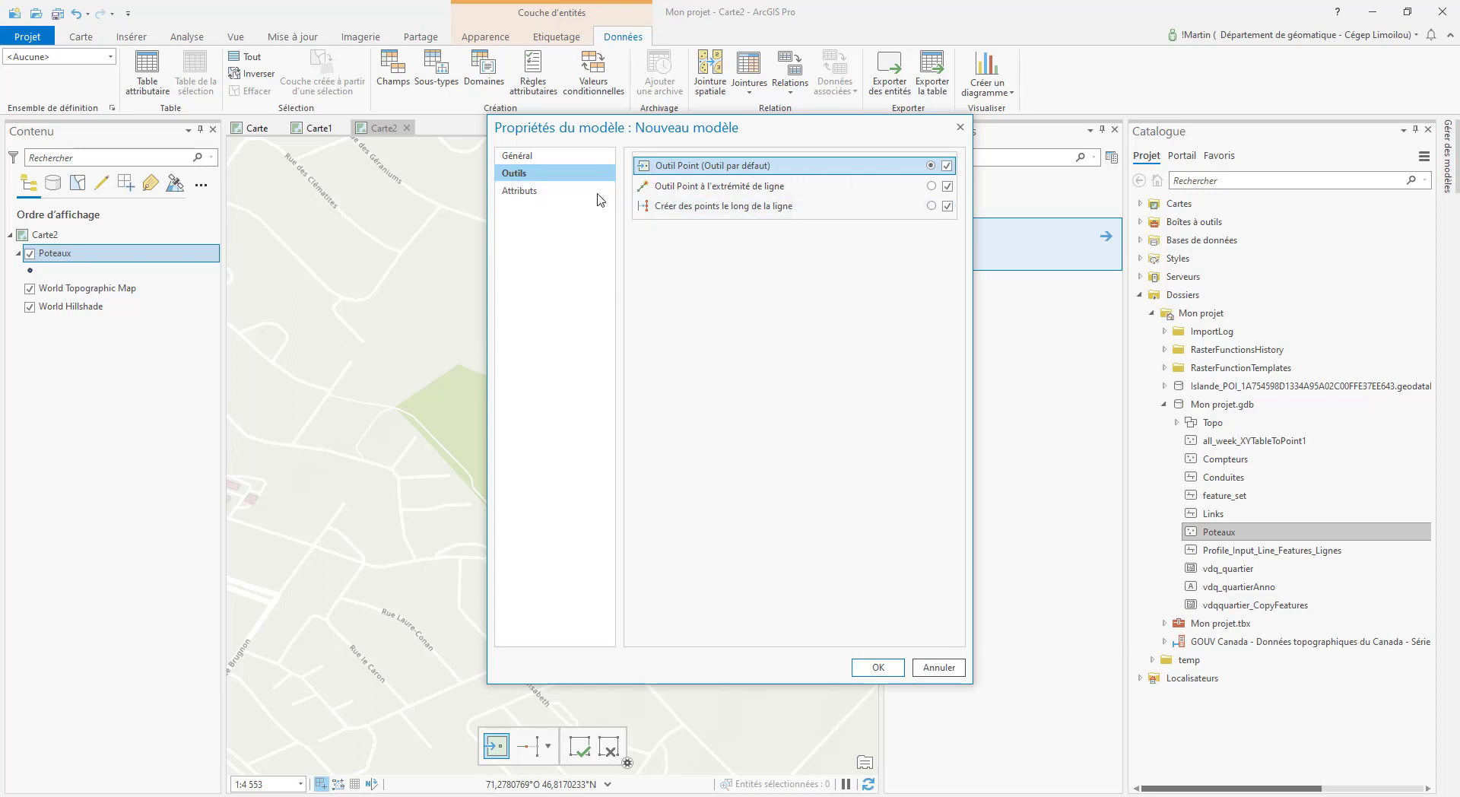
click(545, 191)
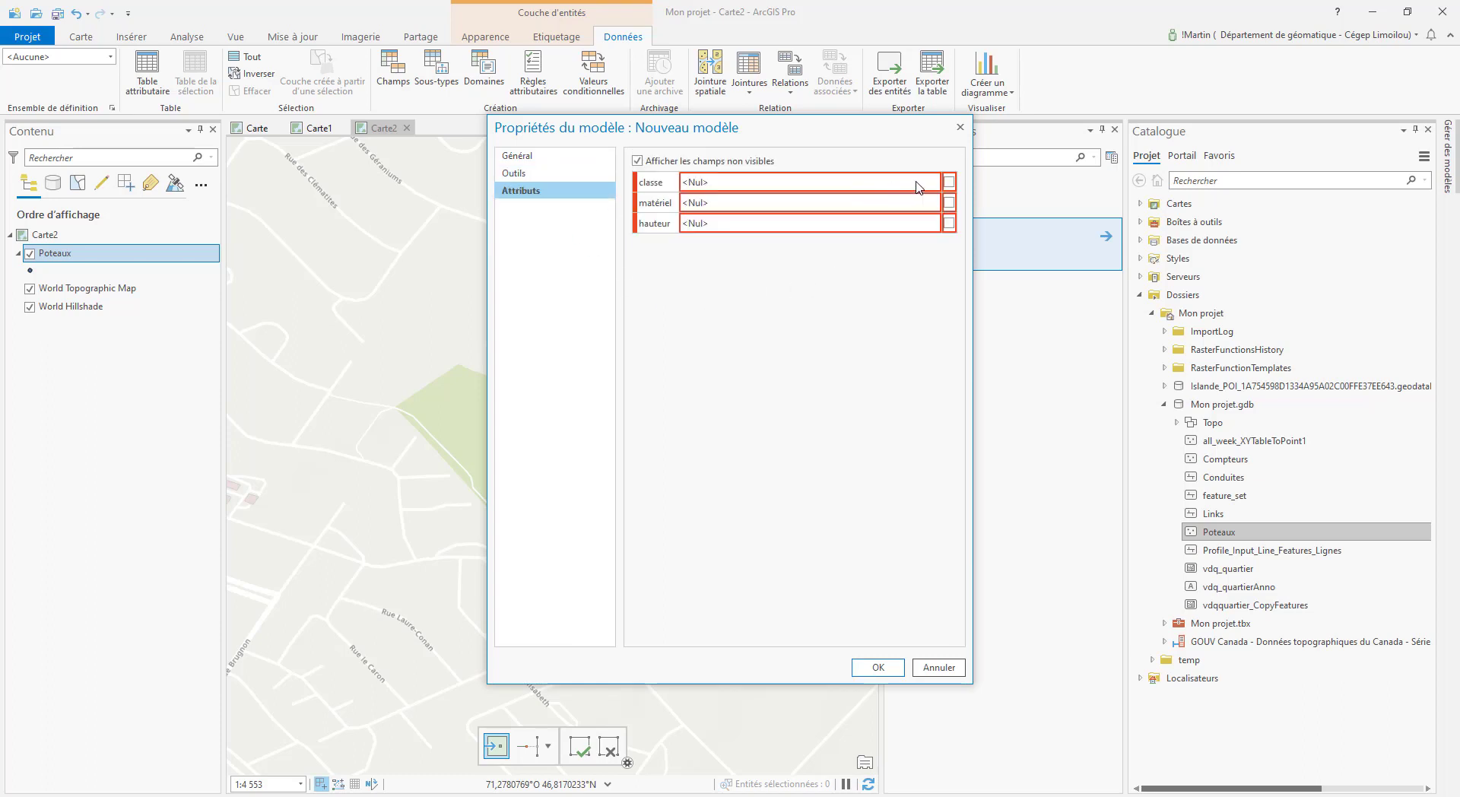
click(918, 184)
click(796, 223)
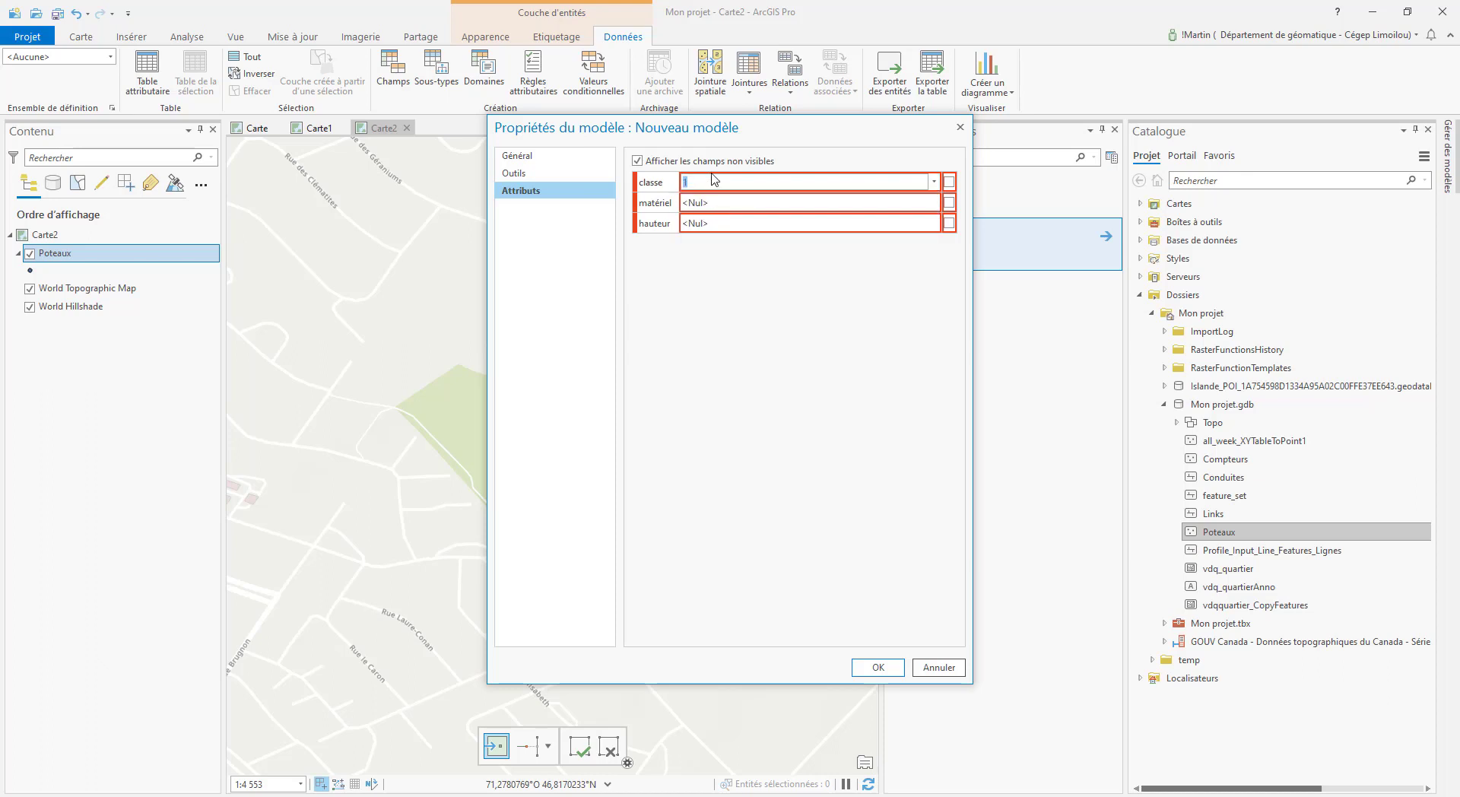
click(920, 204)
click(747, 237)
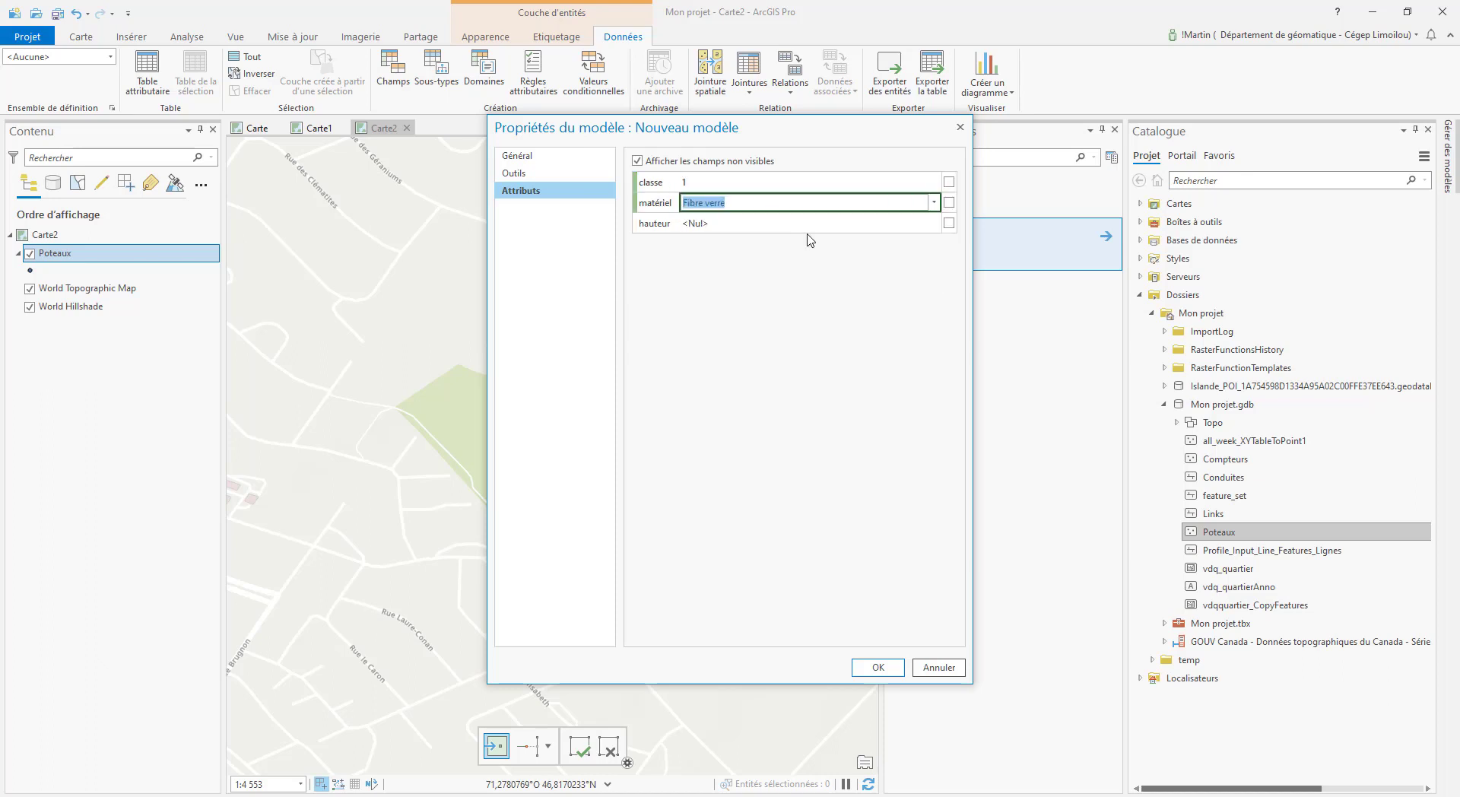
Step: Examine the hauteur and matériel values allowed for classe 1, including the partial matches for matériel
click(854, 224)
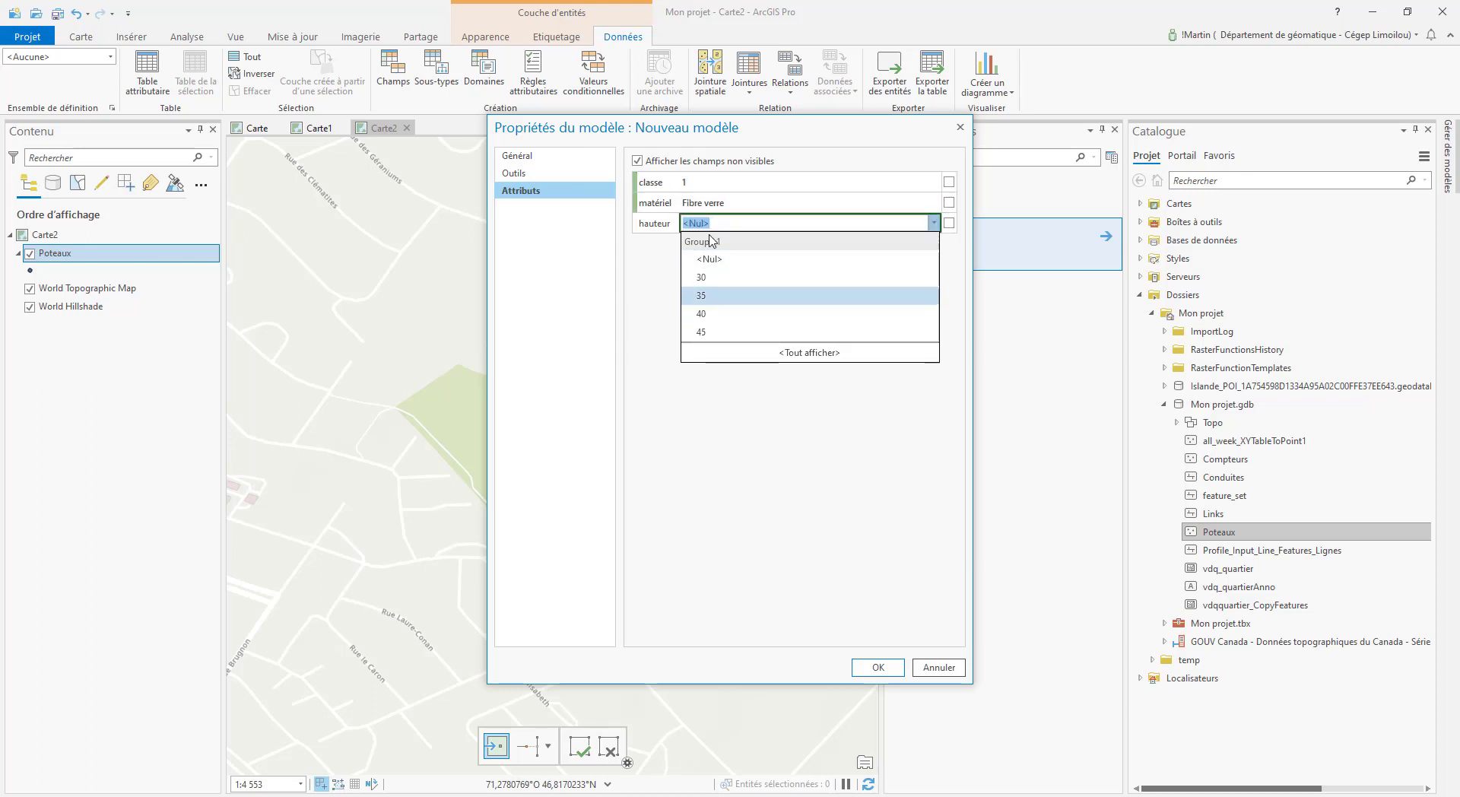
click(737, 202)
click(772, 202)
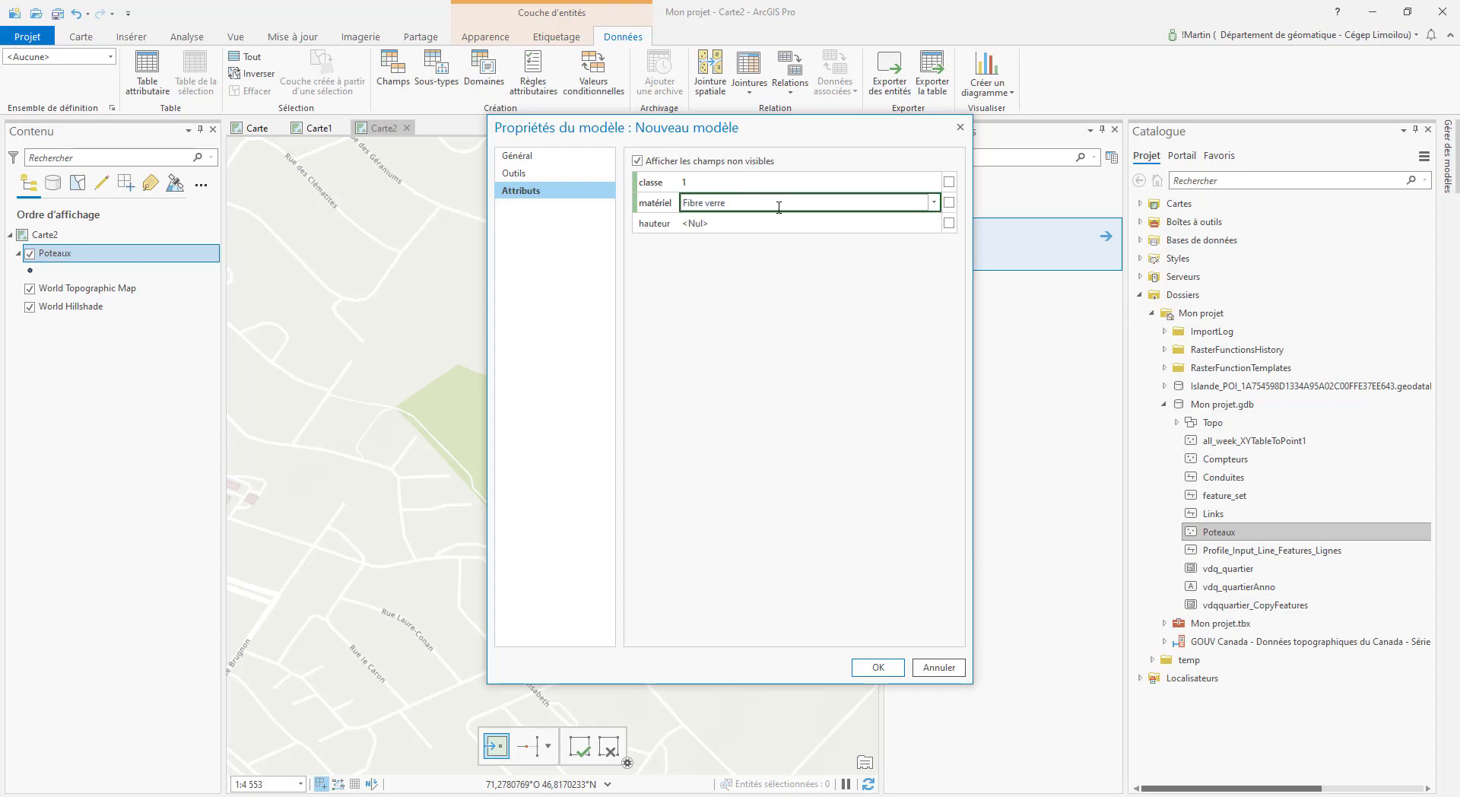
click(934, 202)
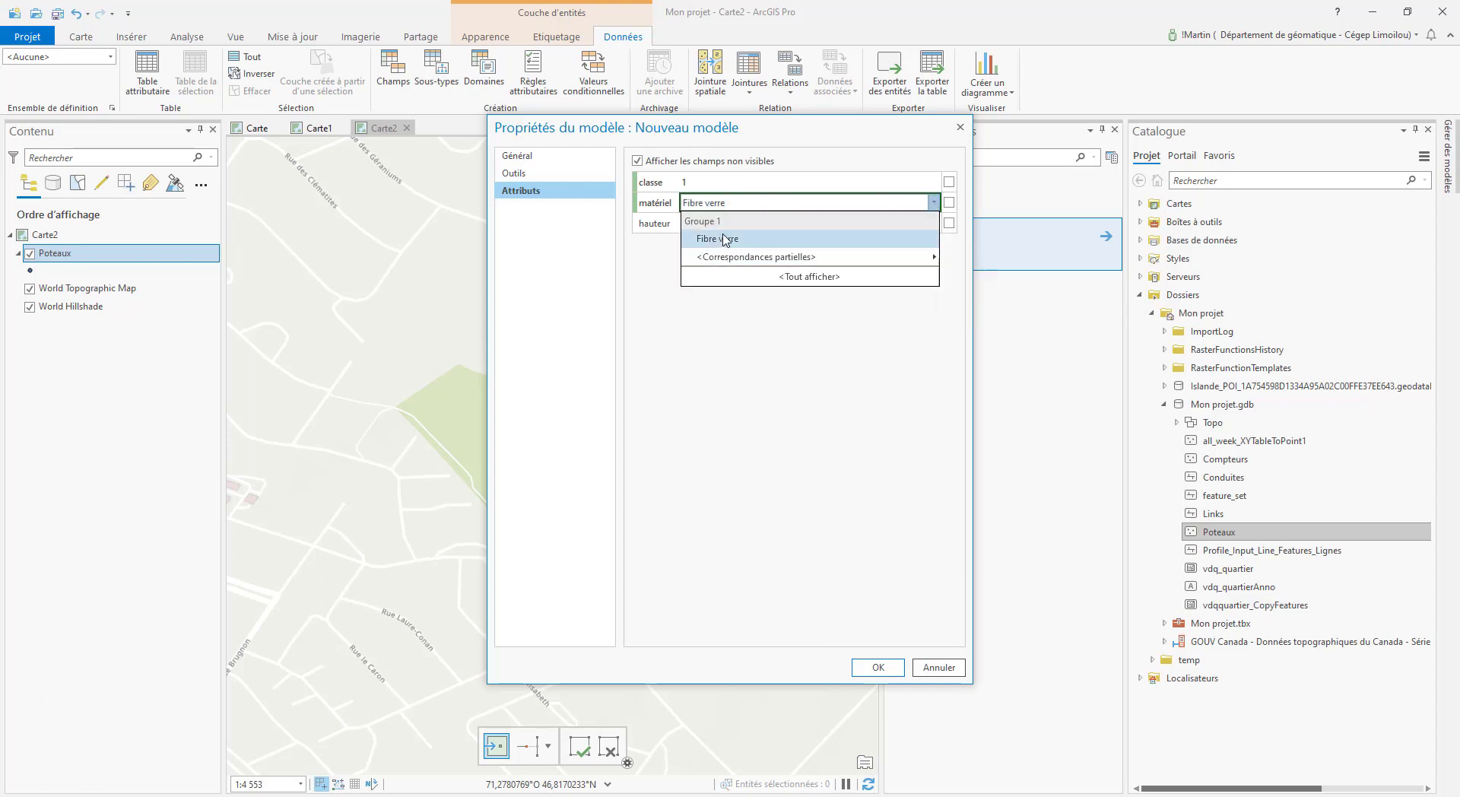
mouse_move(775, 259)
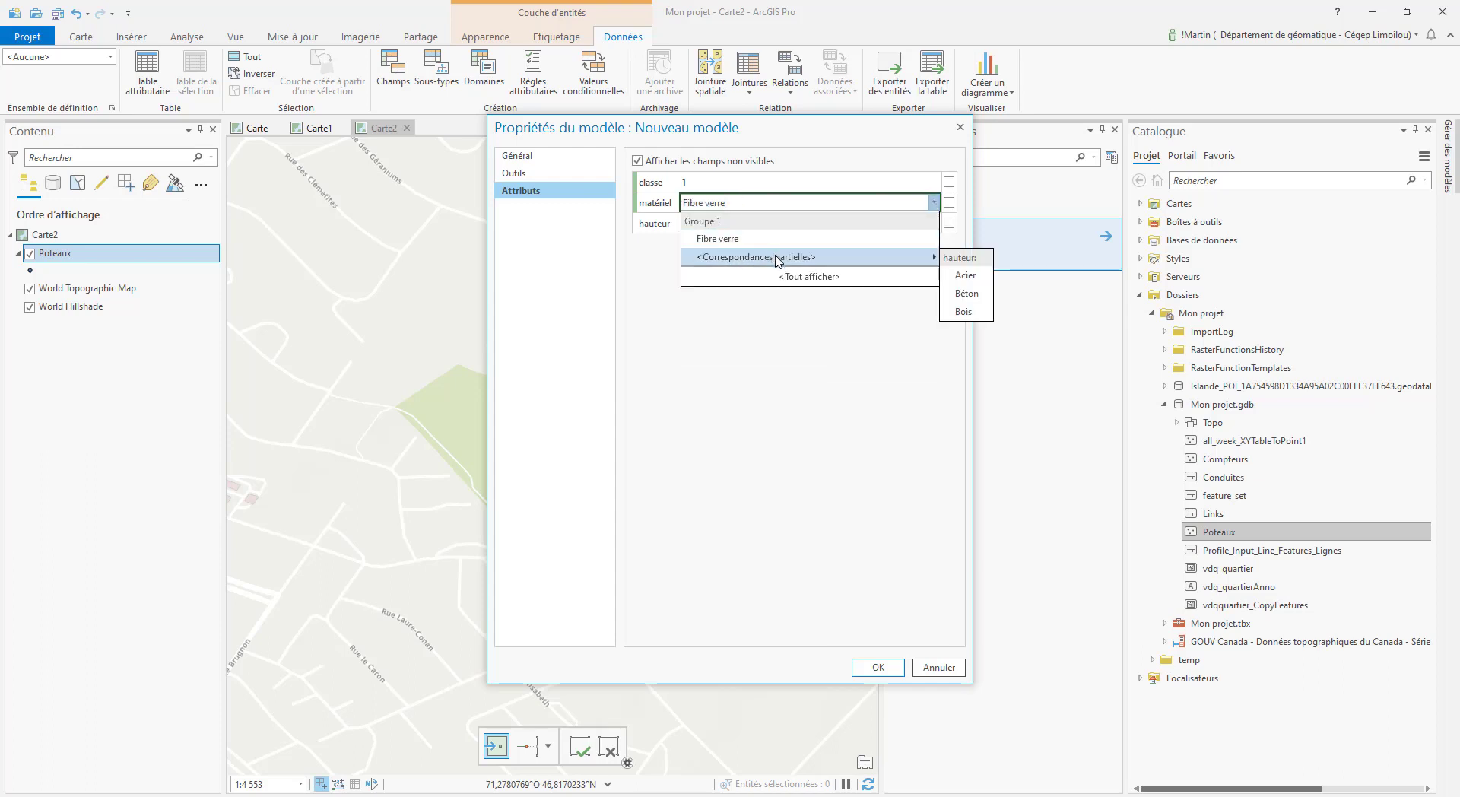
Step: Try classe 2 from the partial matches together with Fibre verre, and return the template's classe to 1
click(737, 181)
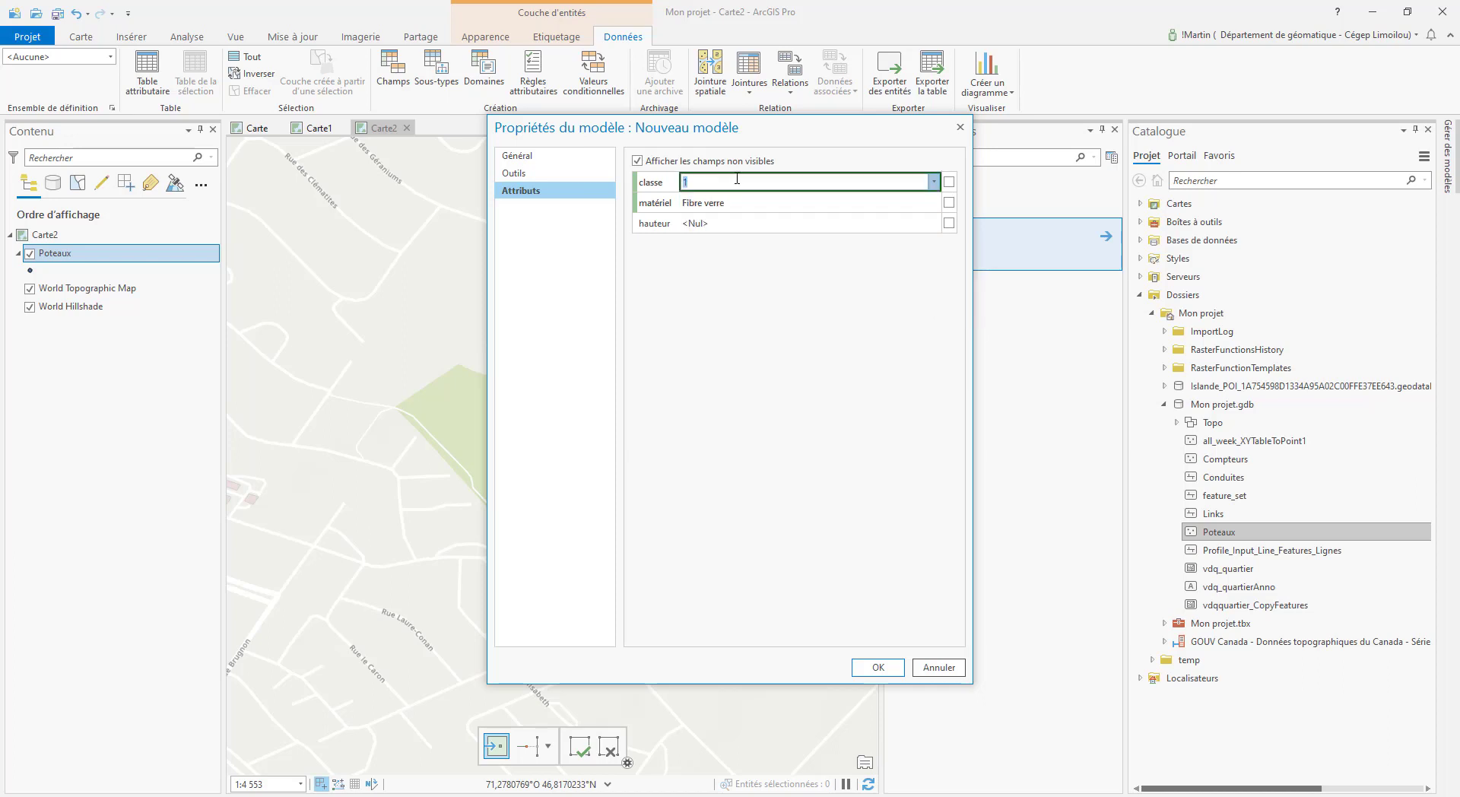
click(737, 180)
click(933, 183)
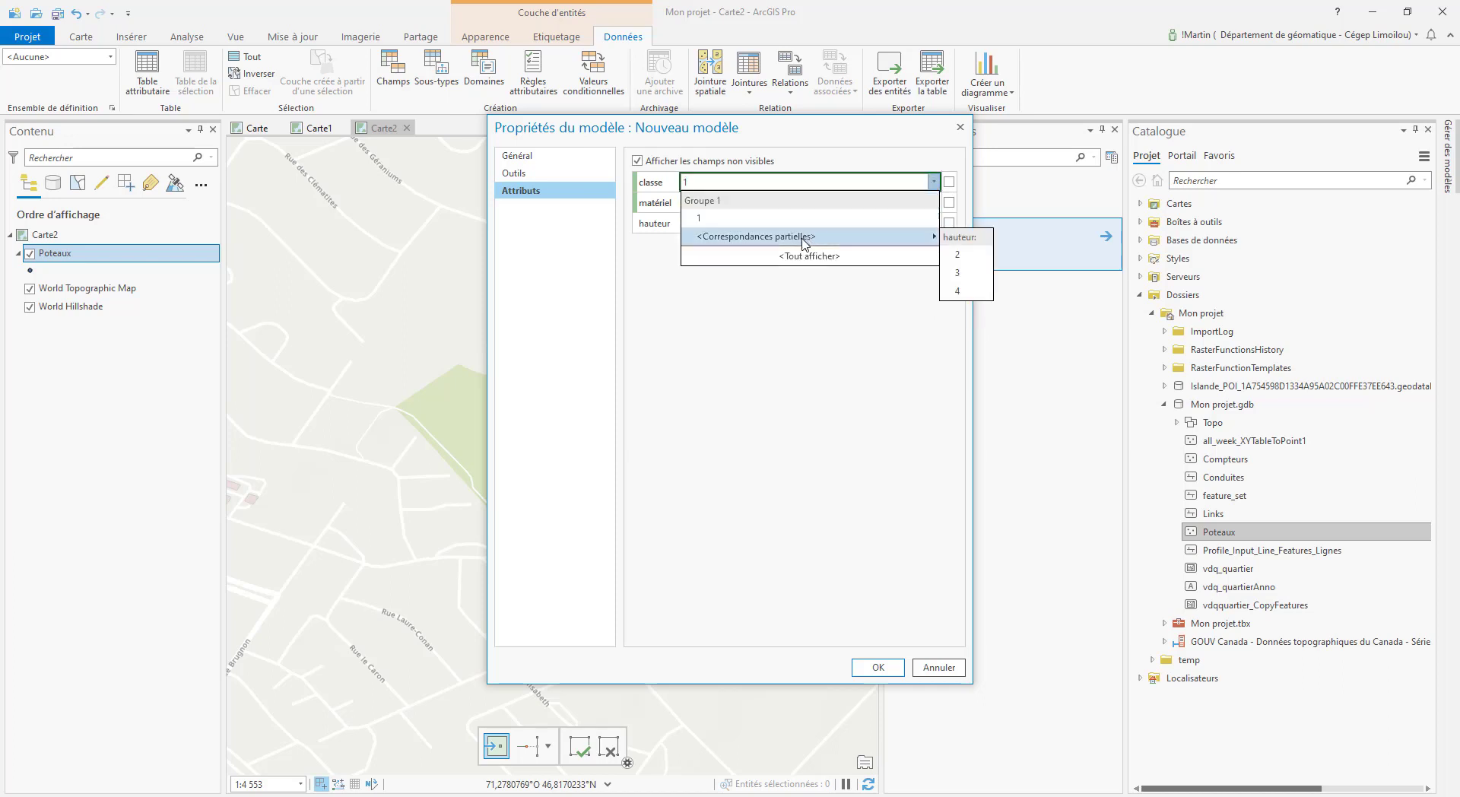
mouse_move(937, 237)
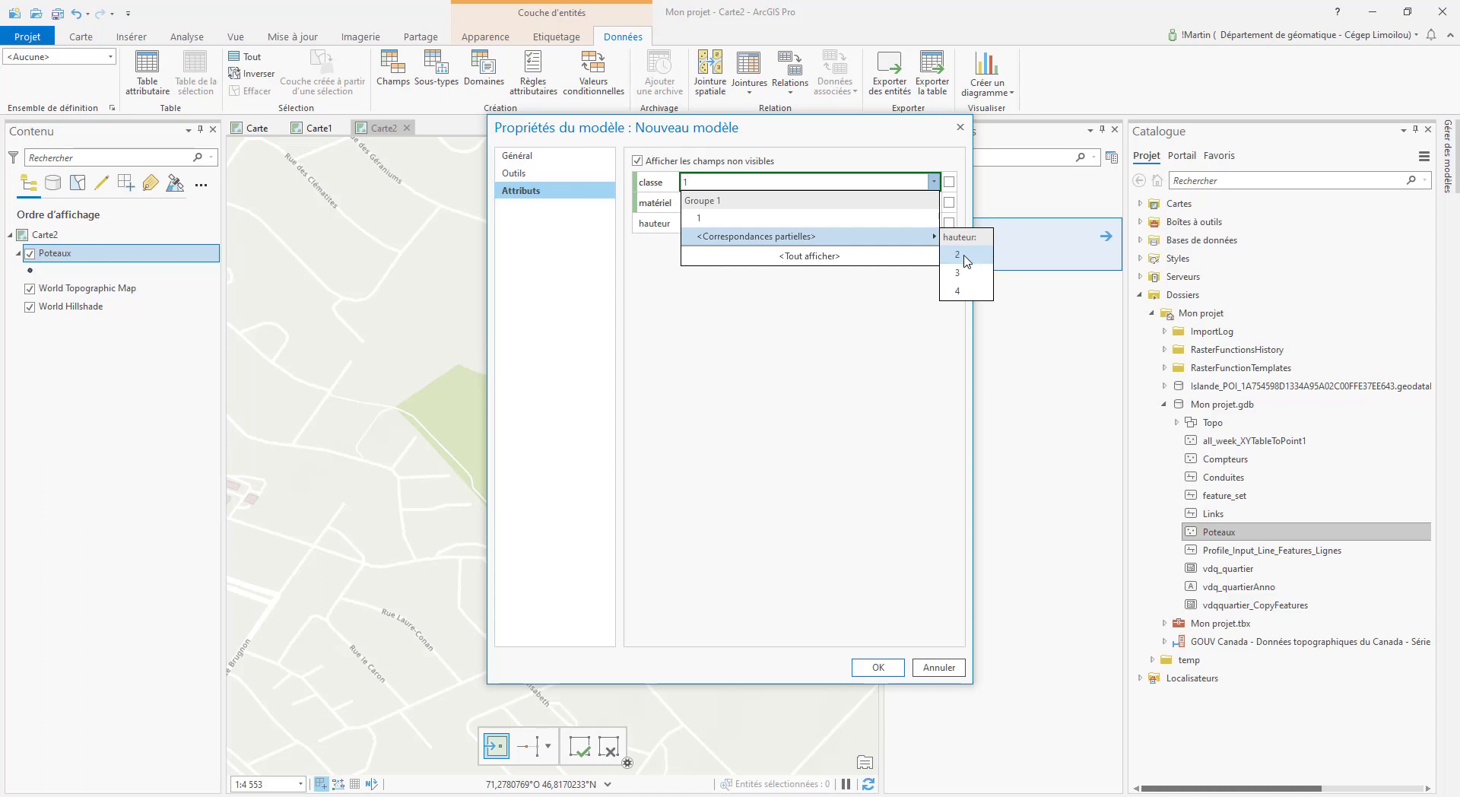
click(960, 258)
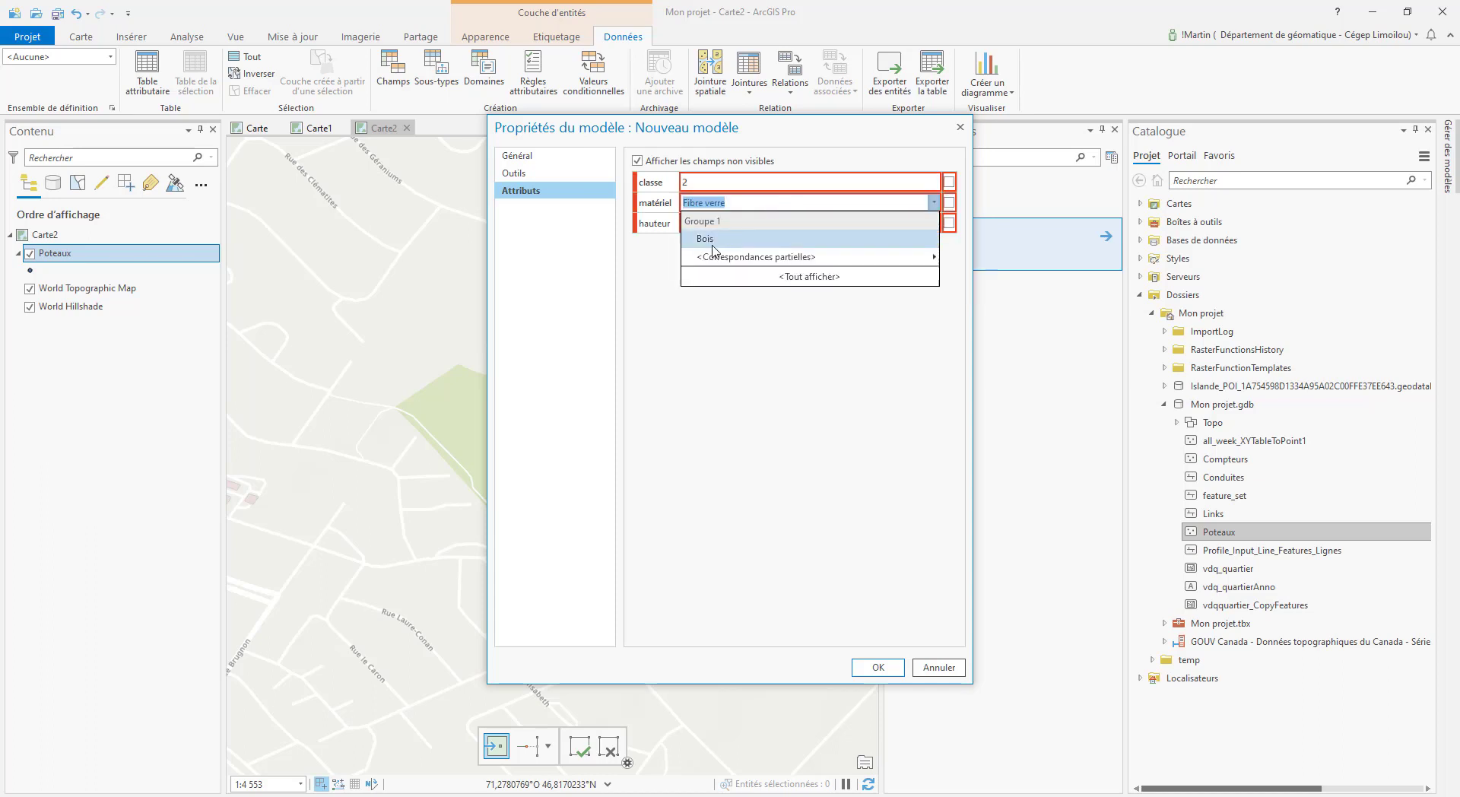
click(704, 181)
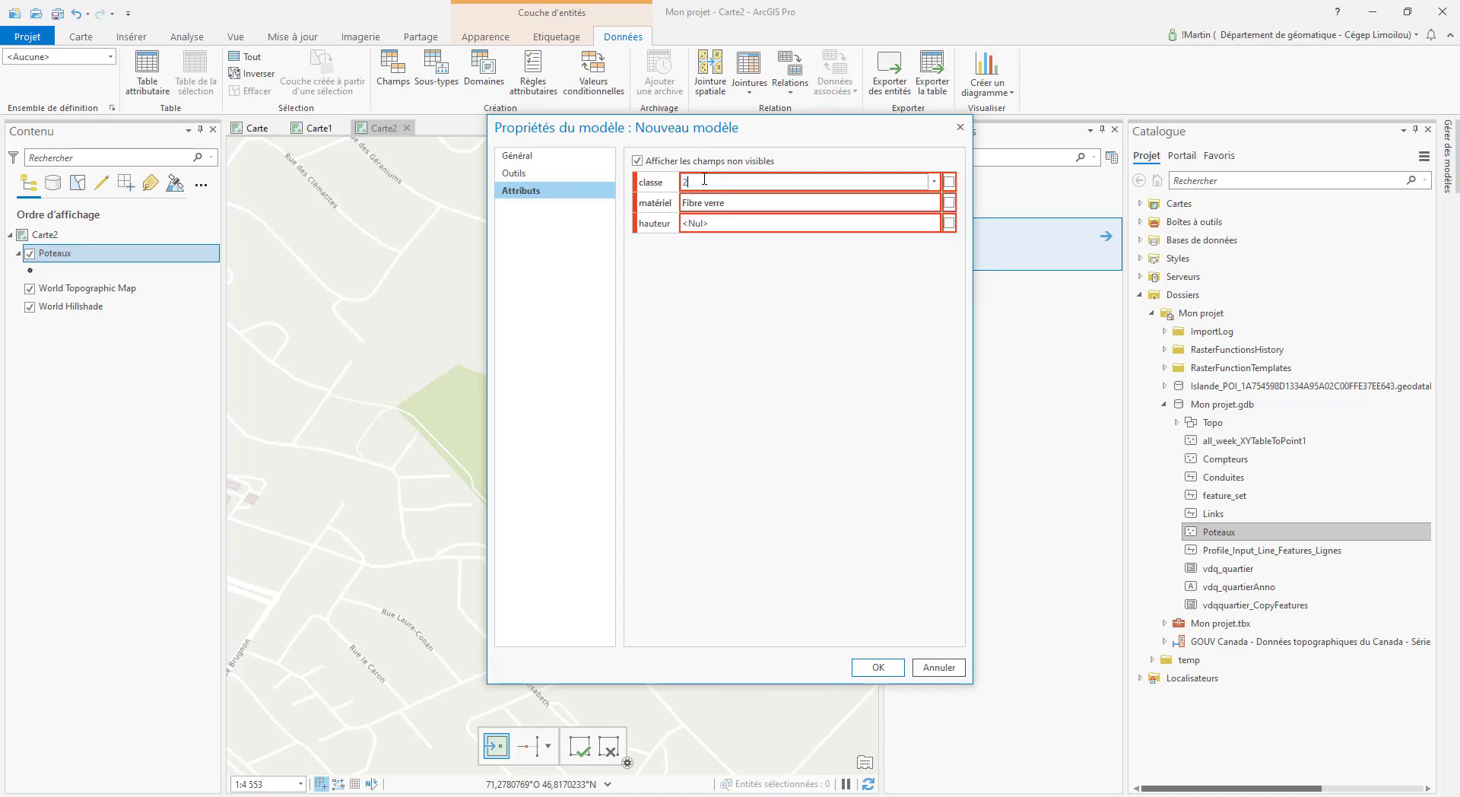
click(933, 182)
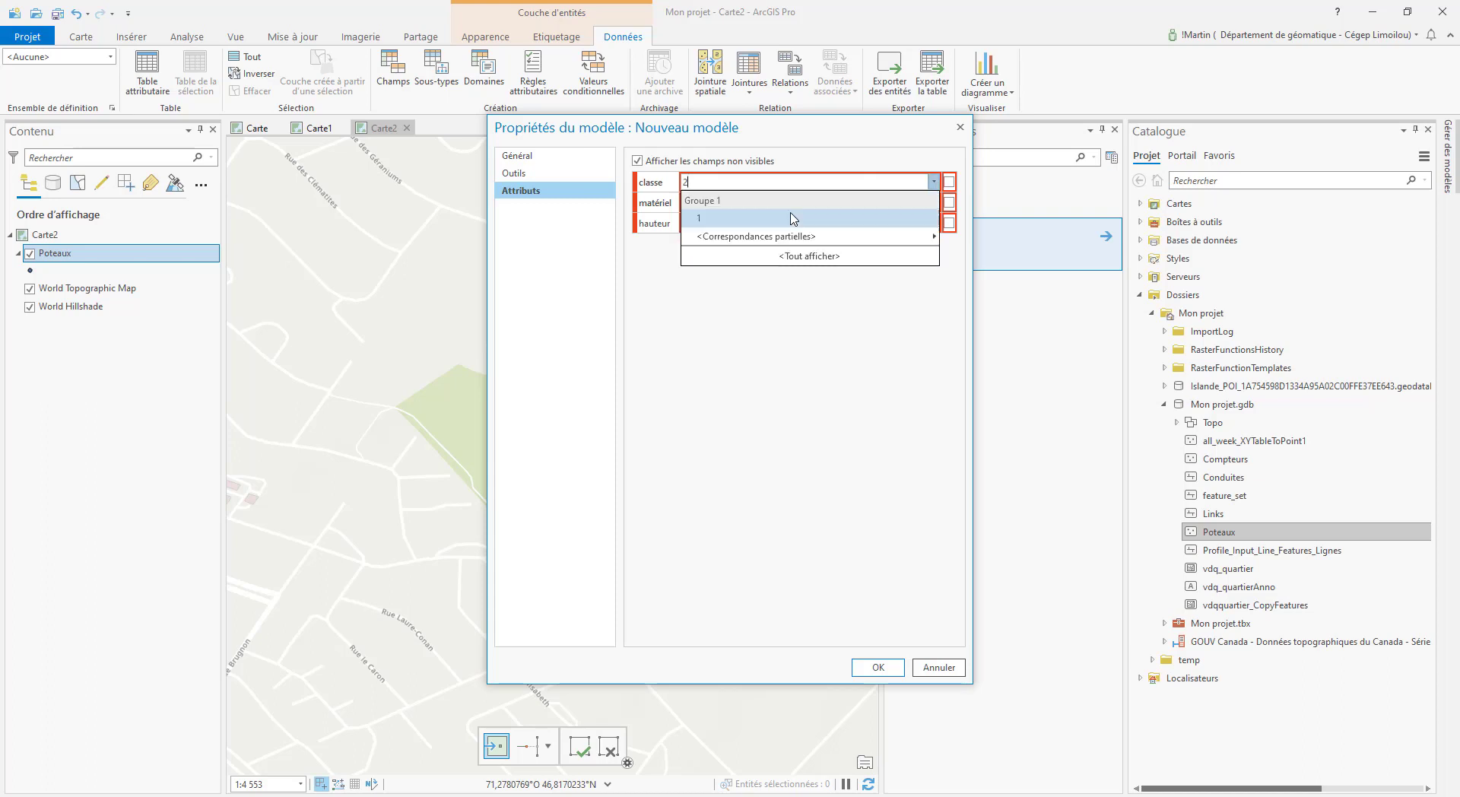
click(812, 207)
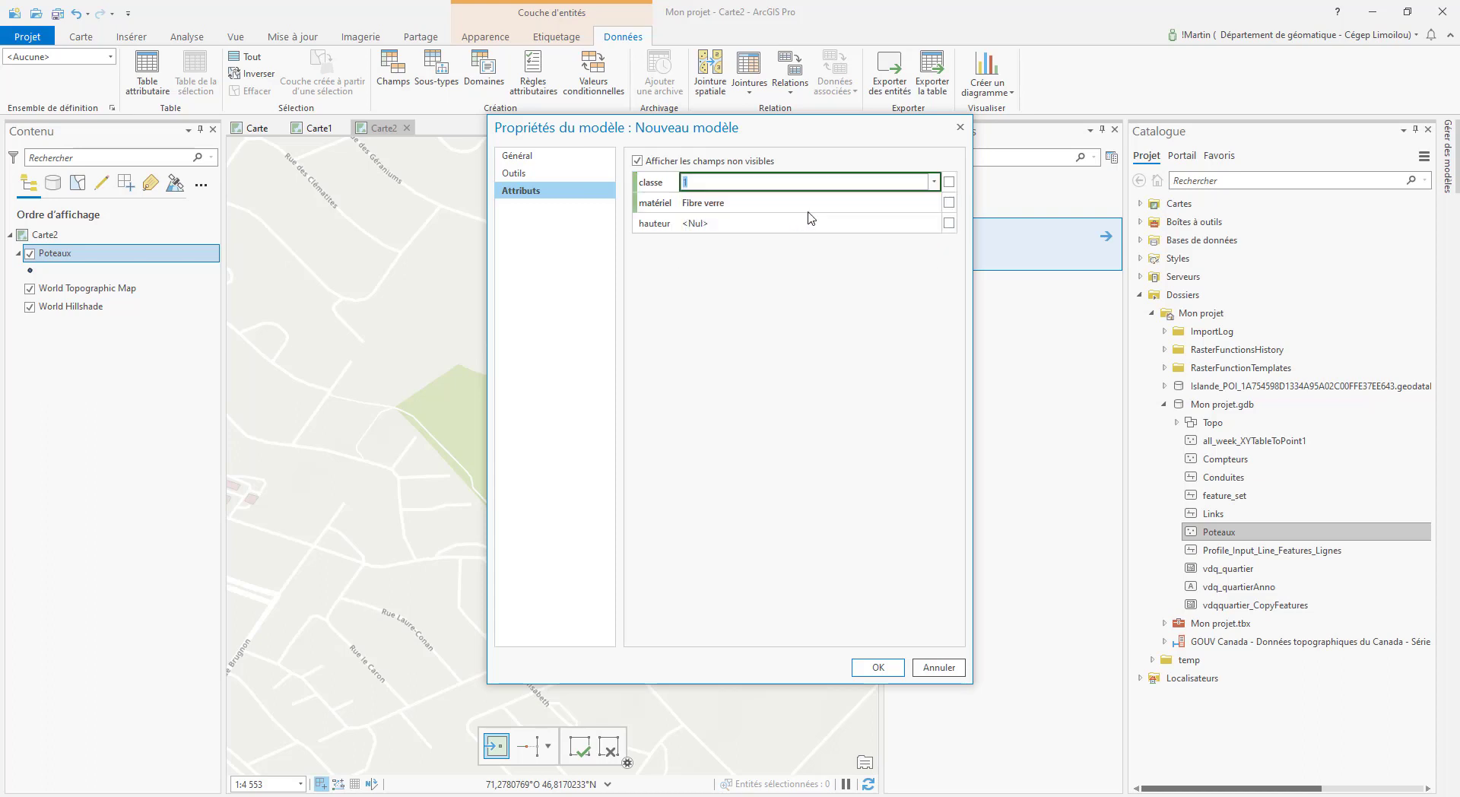
Step: Set the template's hauteur to 30 and save the Poteaux classe 1 template
click(703, 222)
click(722, 278)
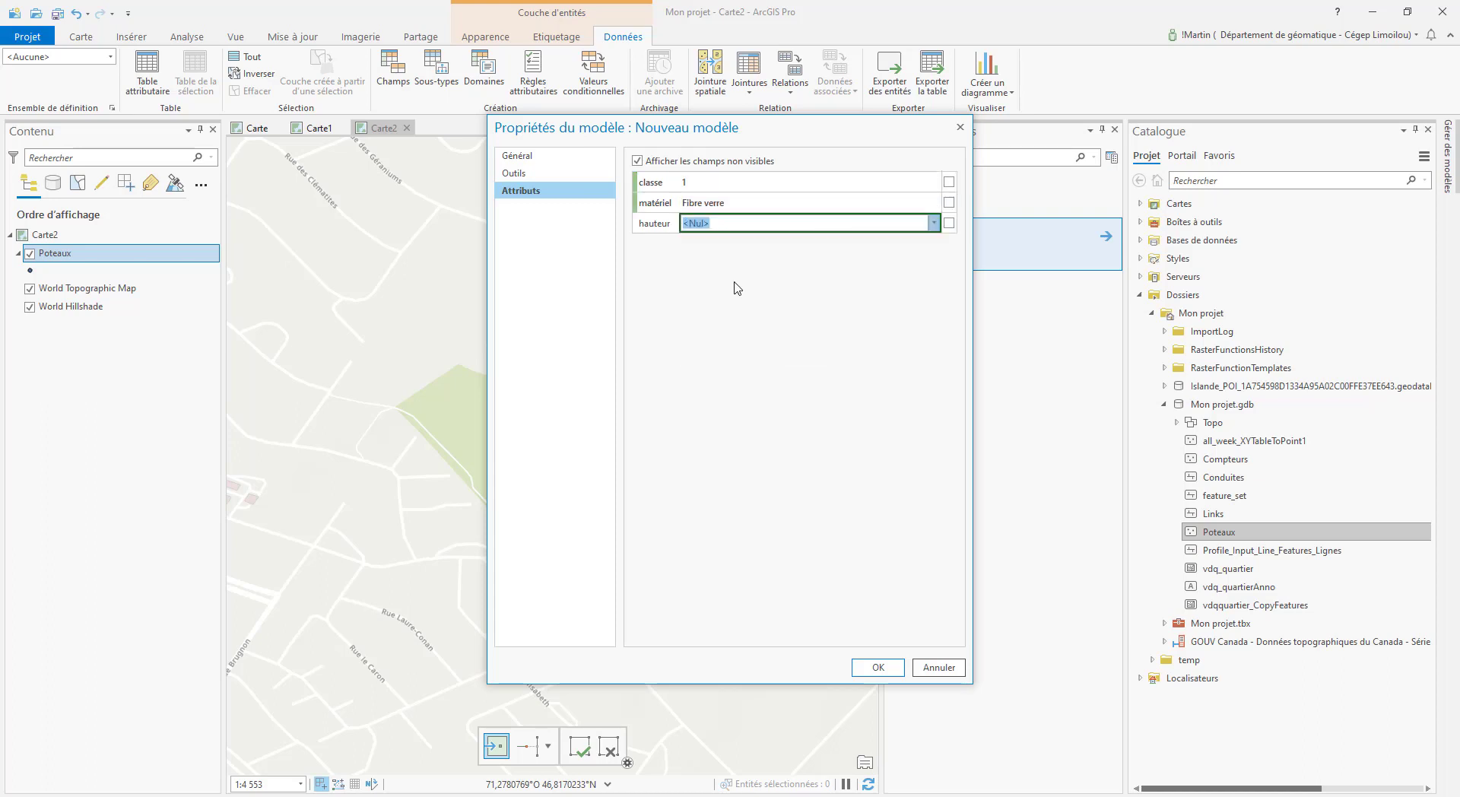
click(880, 667)
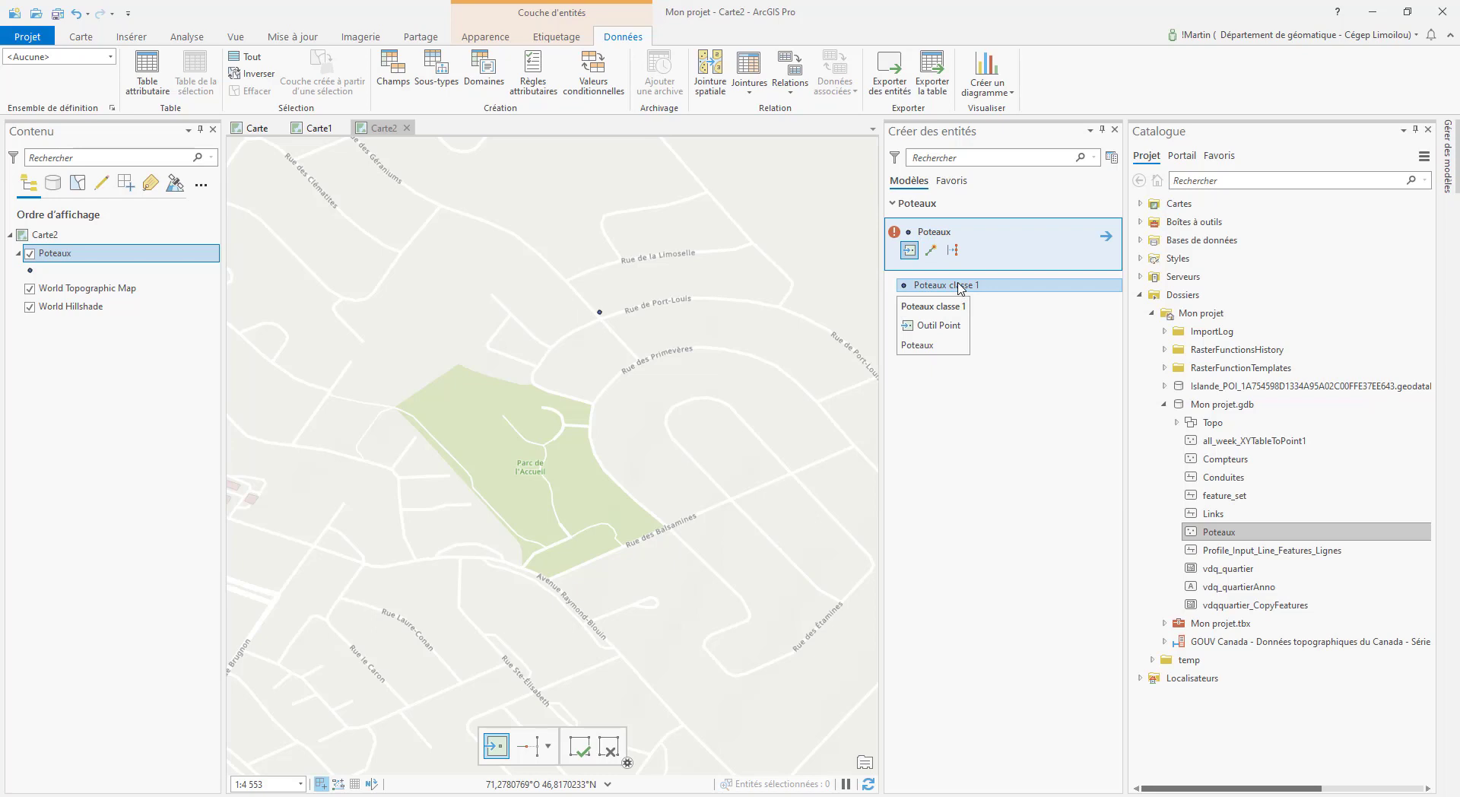
Step: Delete the original Poteaux template from the Poteaux layer's feature templates on Carte2
click(1111, 157)
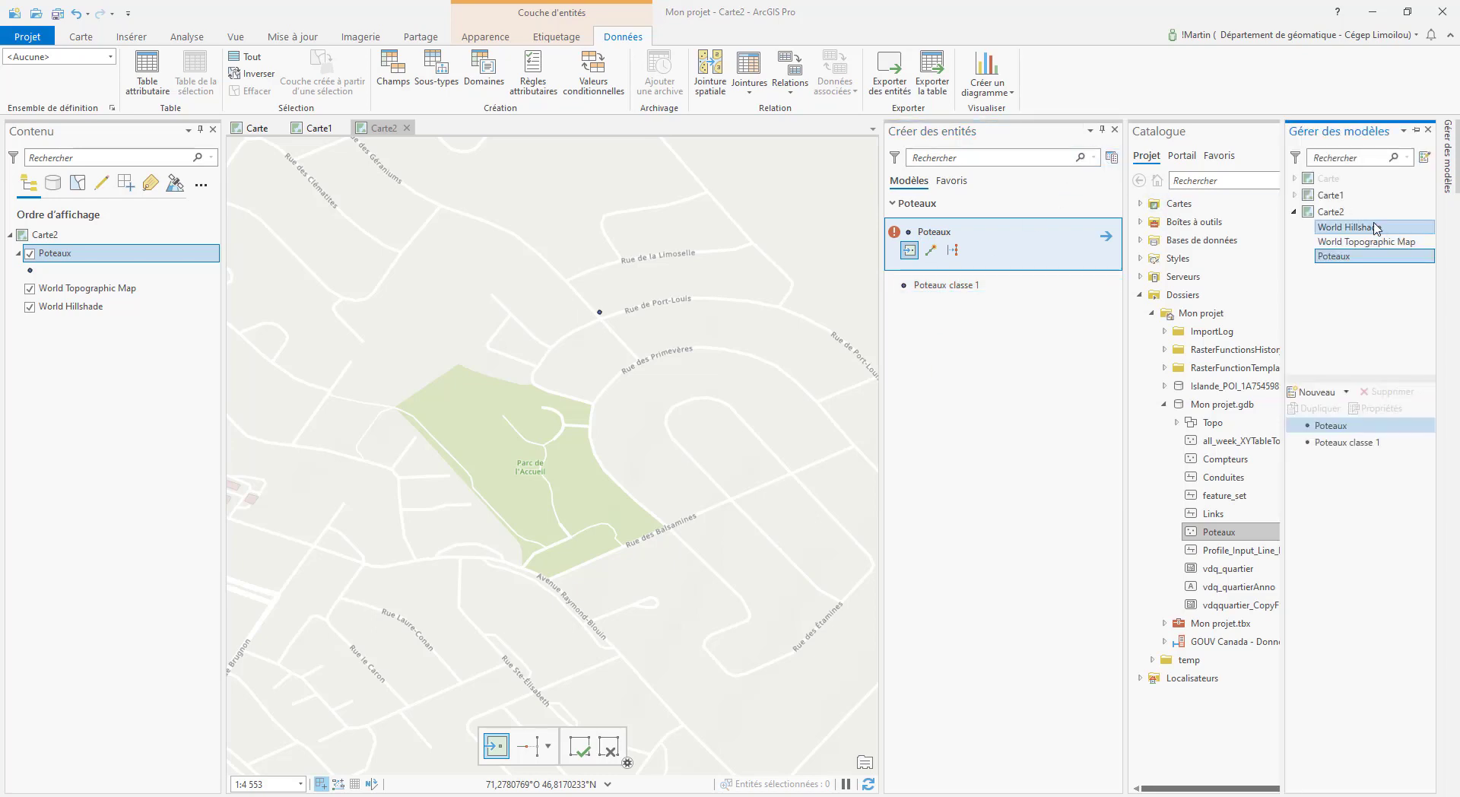
click(1332, 444)
click(1336, 428)
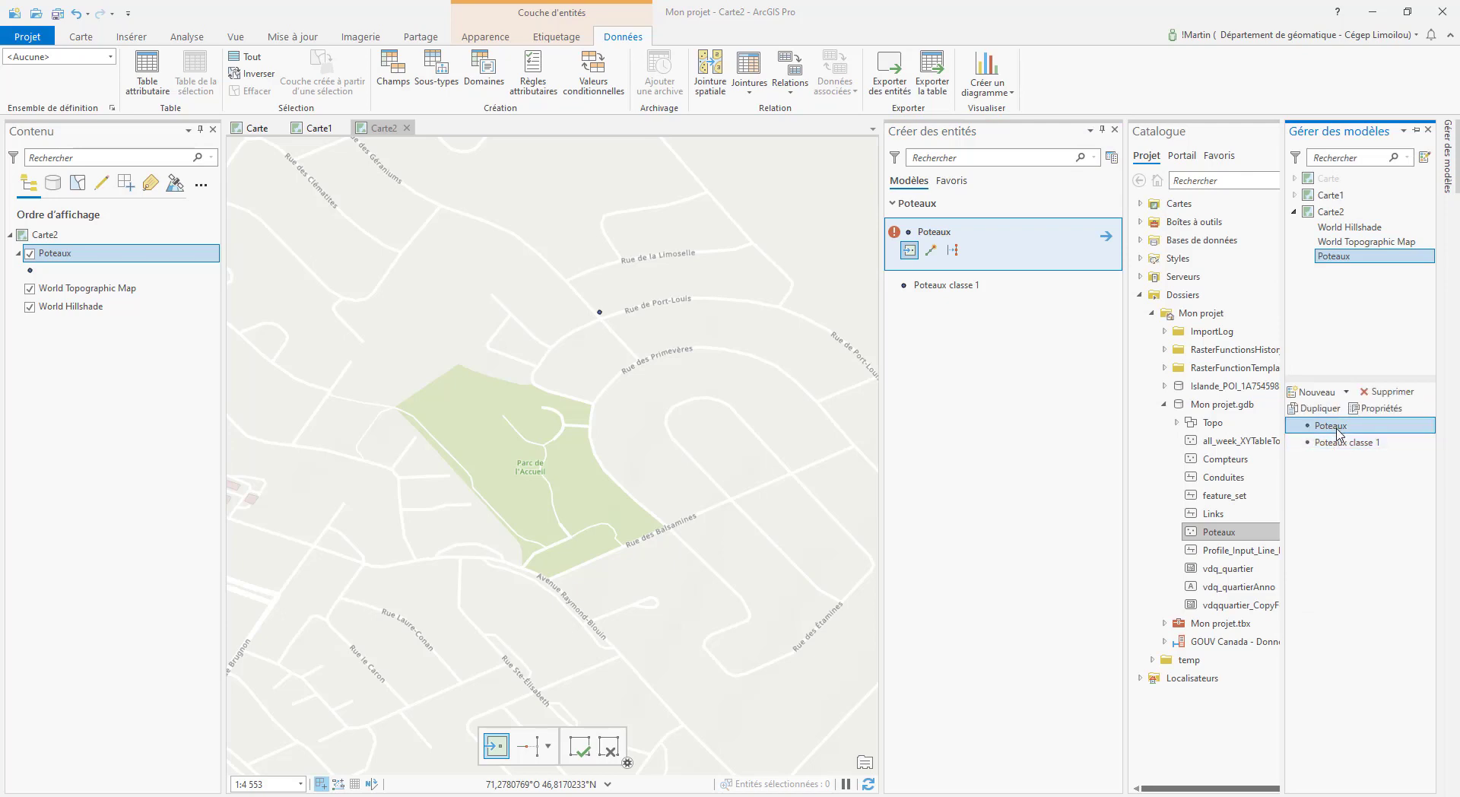
click(1387, 391)
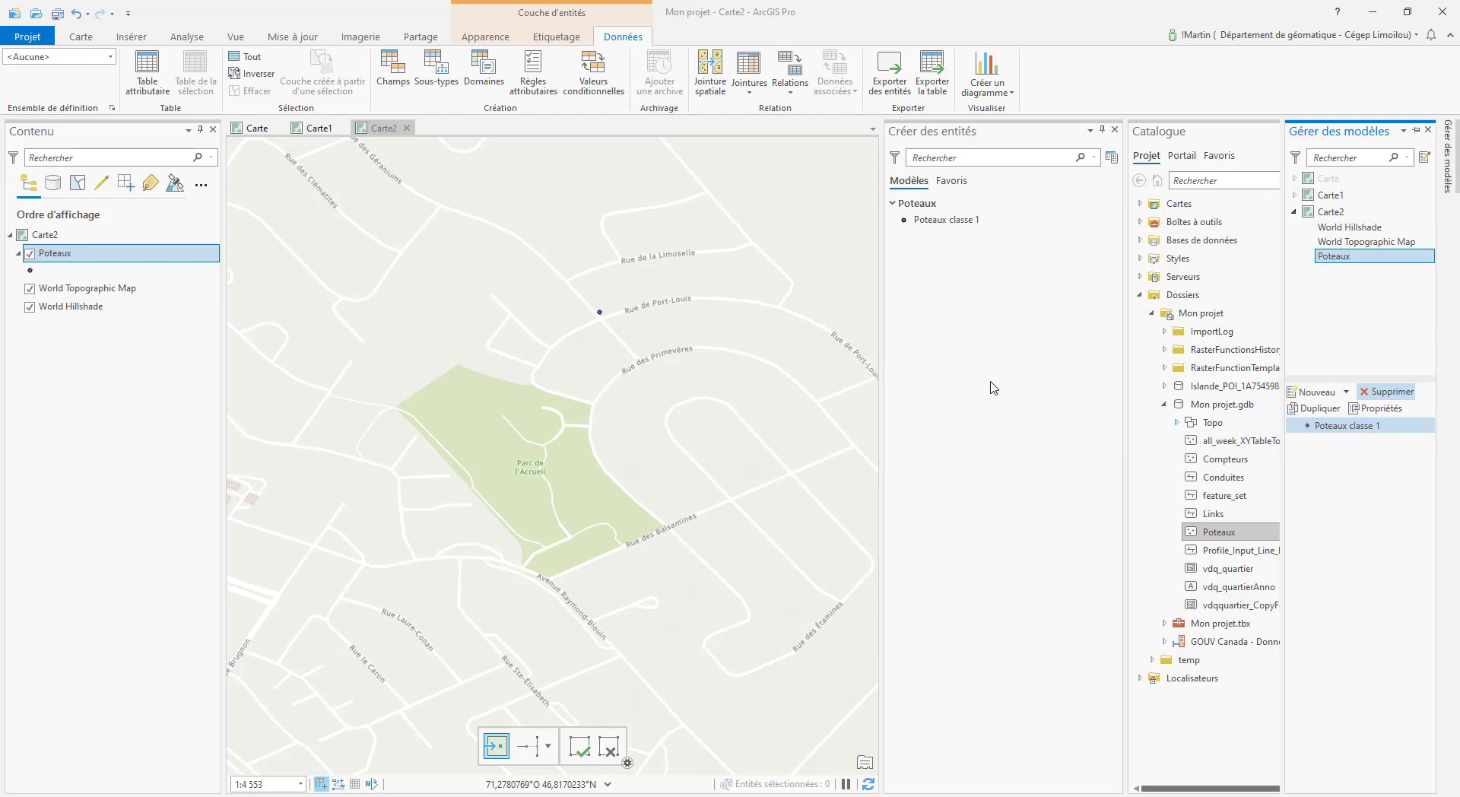
Step: Create a pole point northeast of Rue de la Limoselle using the Poteaux classe 1 template
click(933, 226)
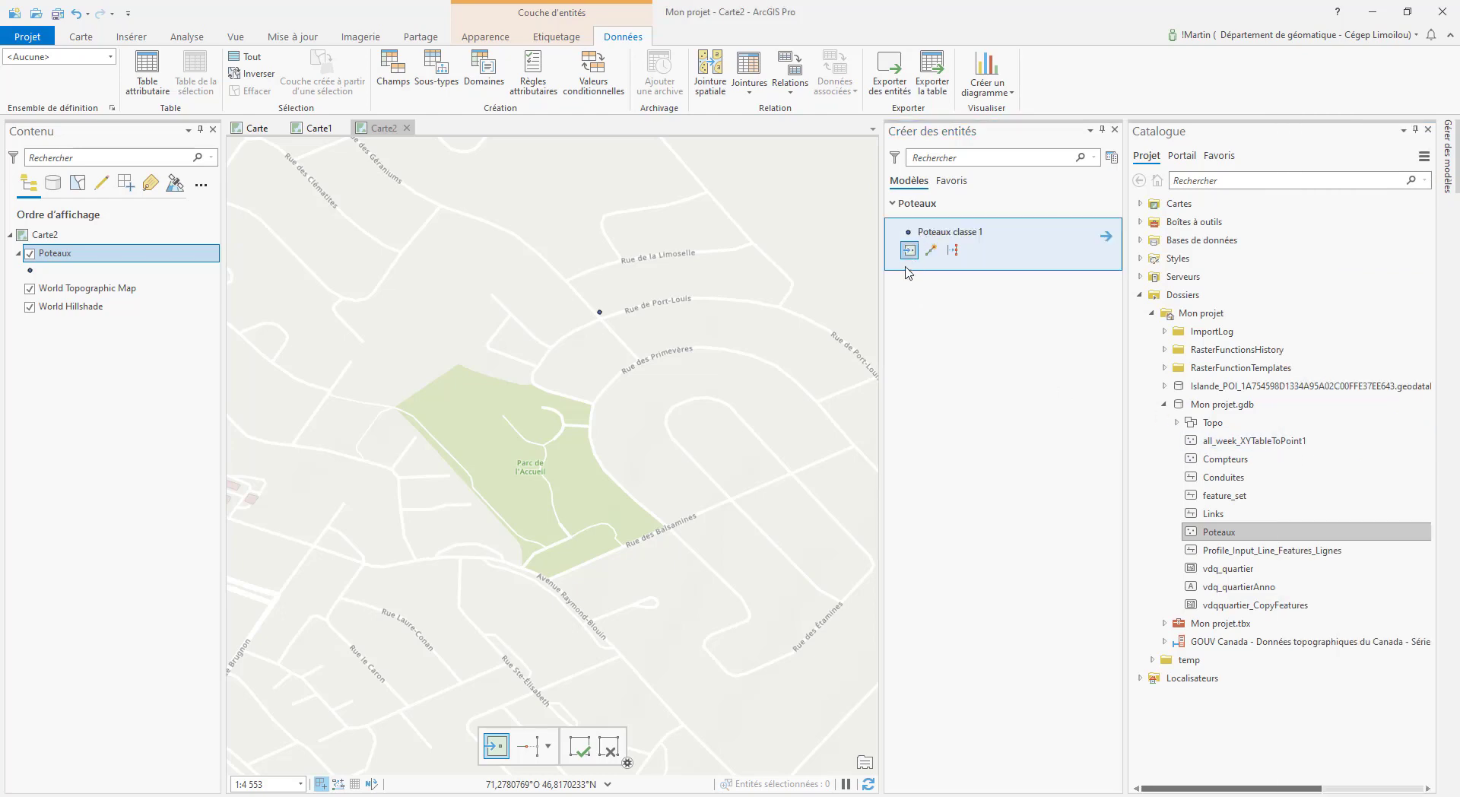
click(649, 287)
click(683, 207)
click(701, 192)
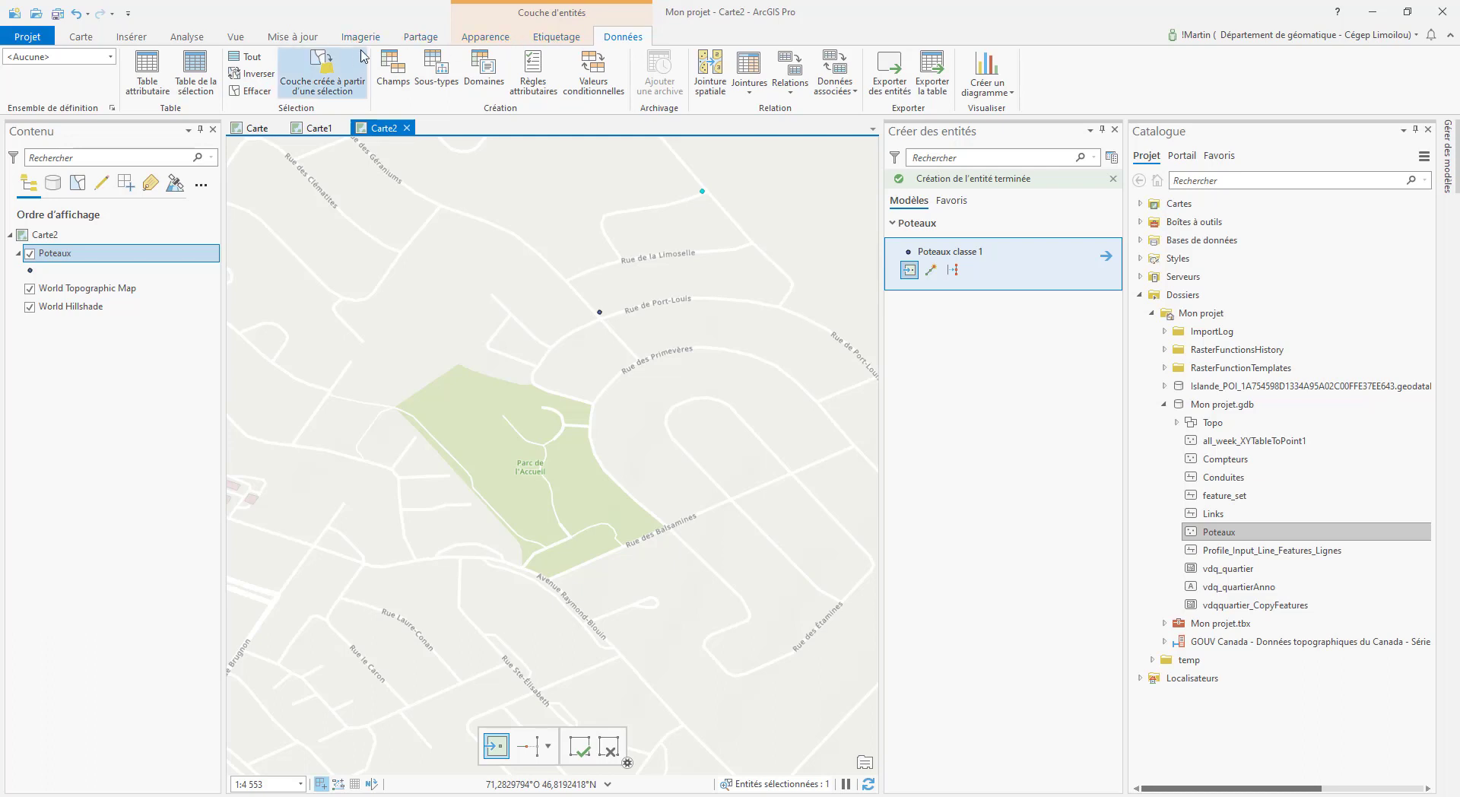
Step: Display the new pole's attributes and examine the hauteur values allowed for it
click(300, 40)
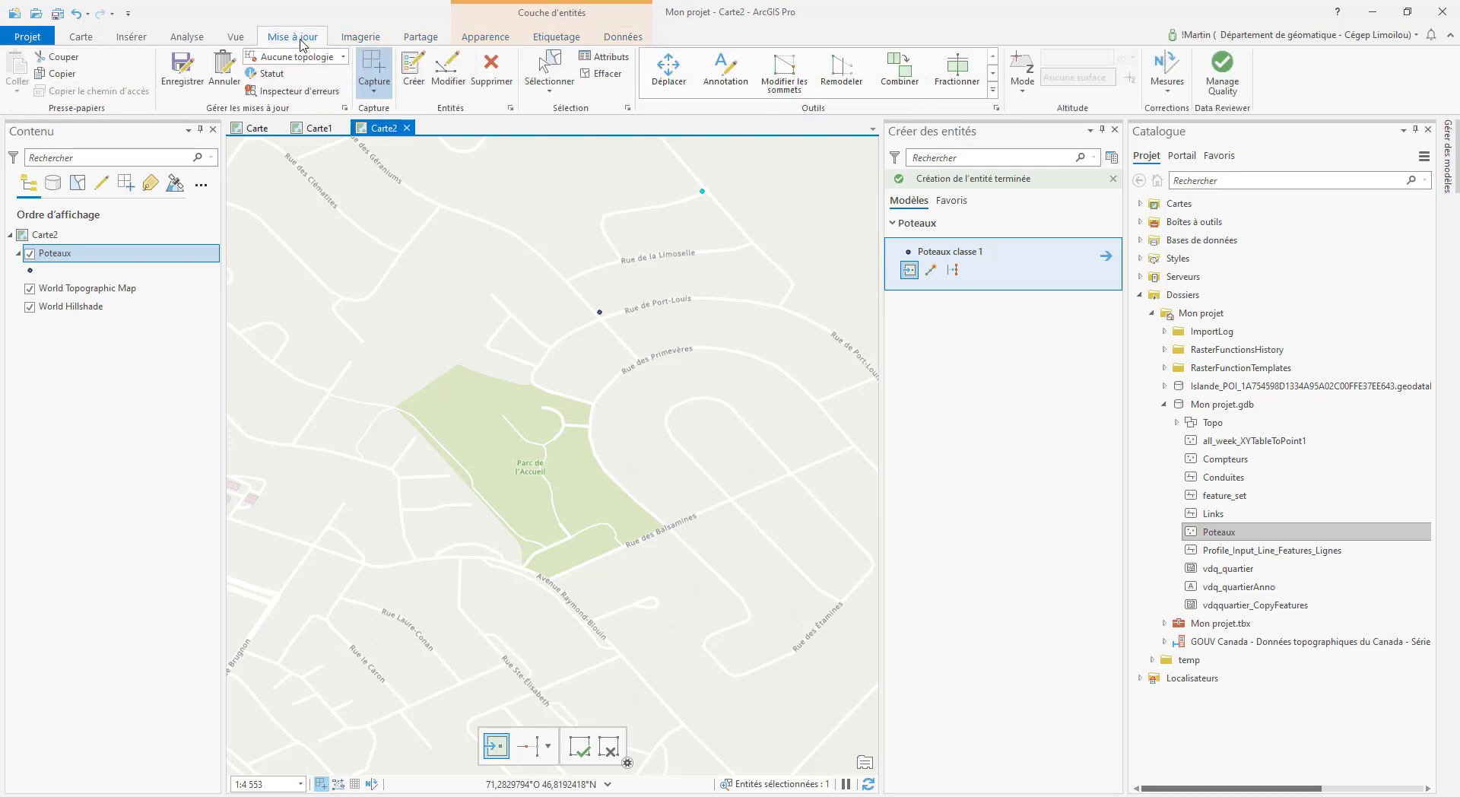
click(612, 58)
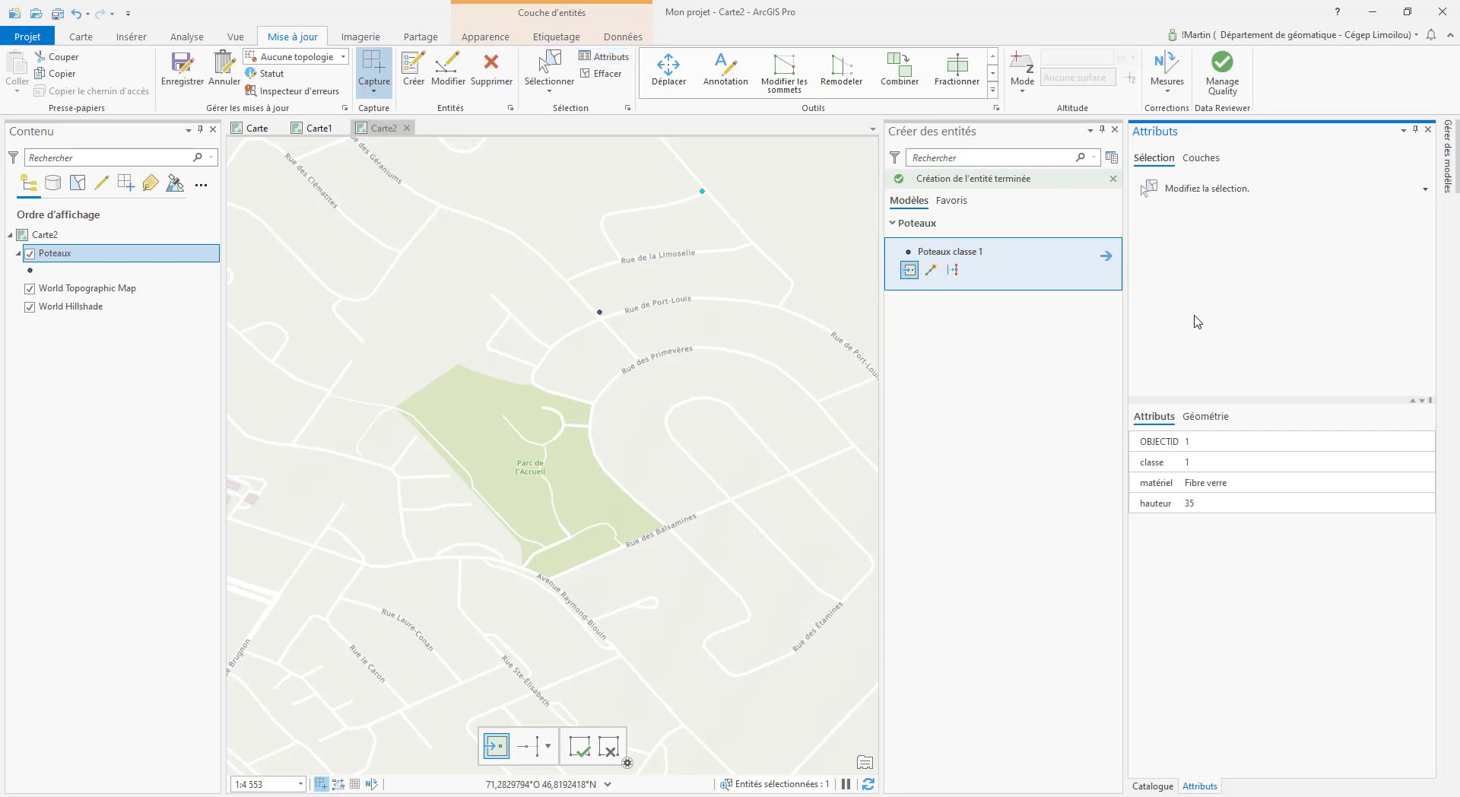
click(1219, 505)
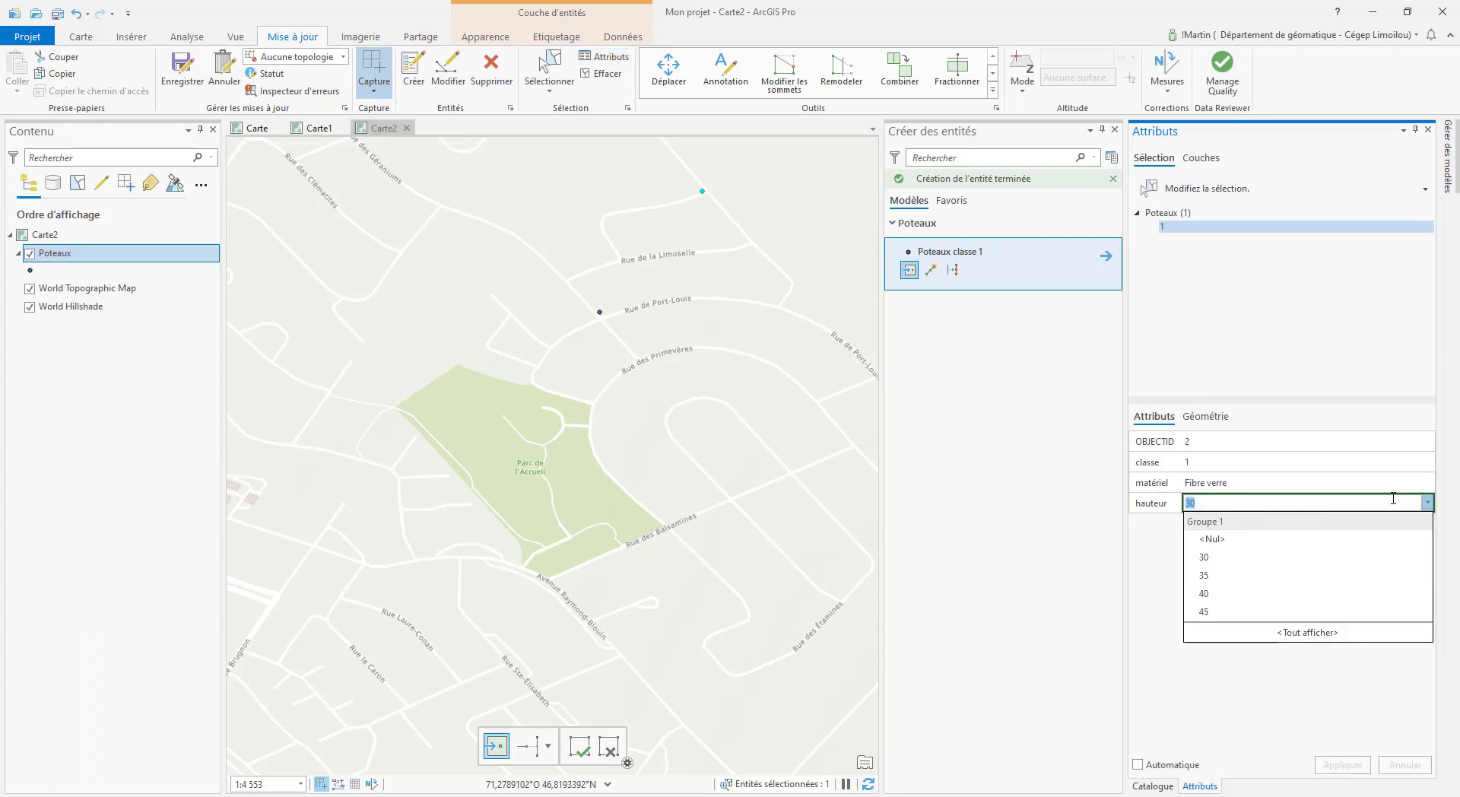
Step: Try matériel Acier from the partial matches on the new pole, and return its matériel to Fibre verre
click(1255, 482)
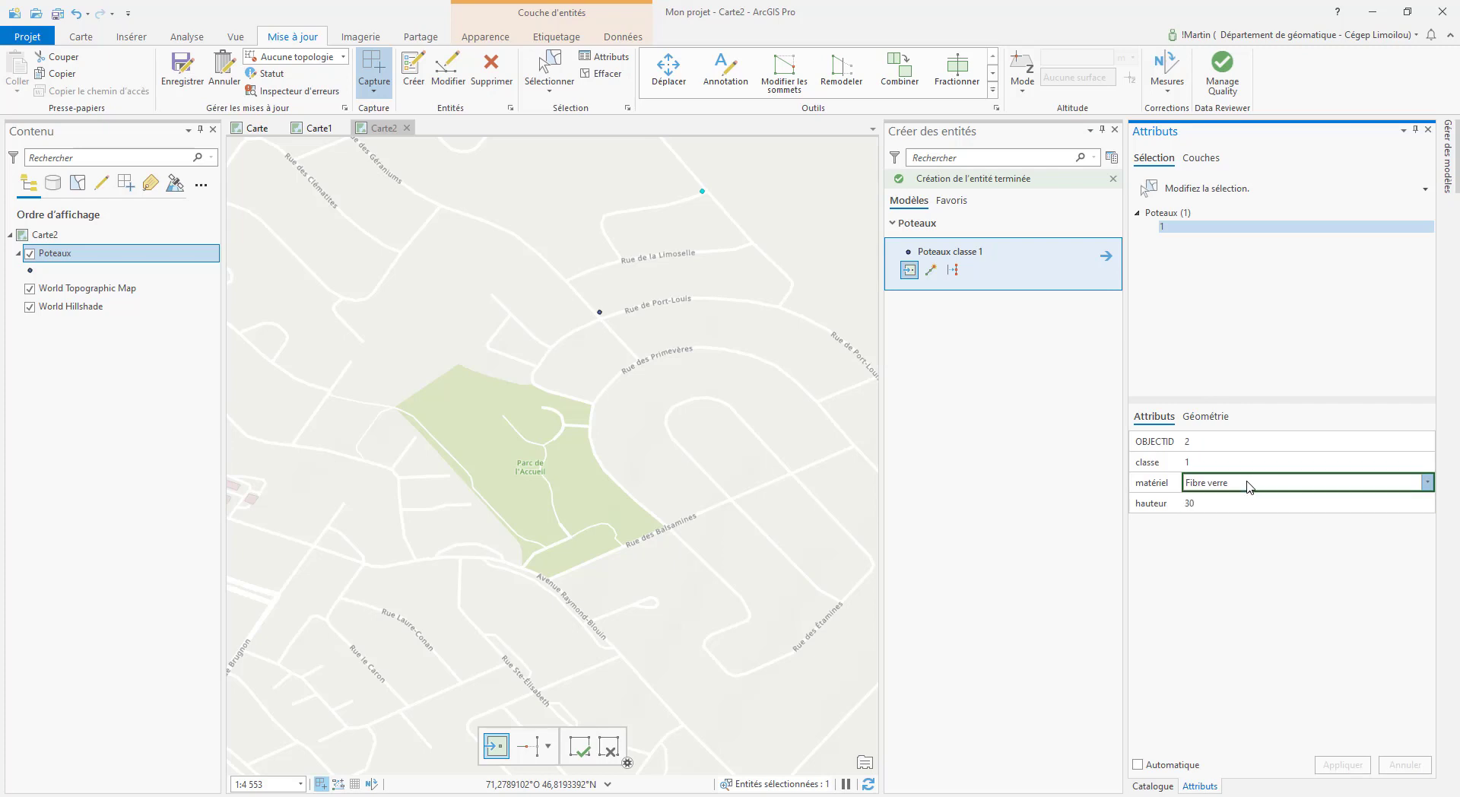
mouse_move(1258, 537)
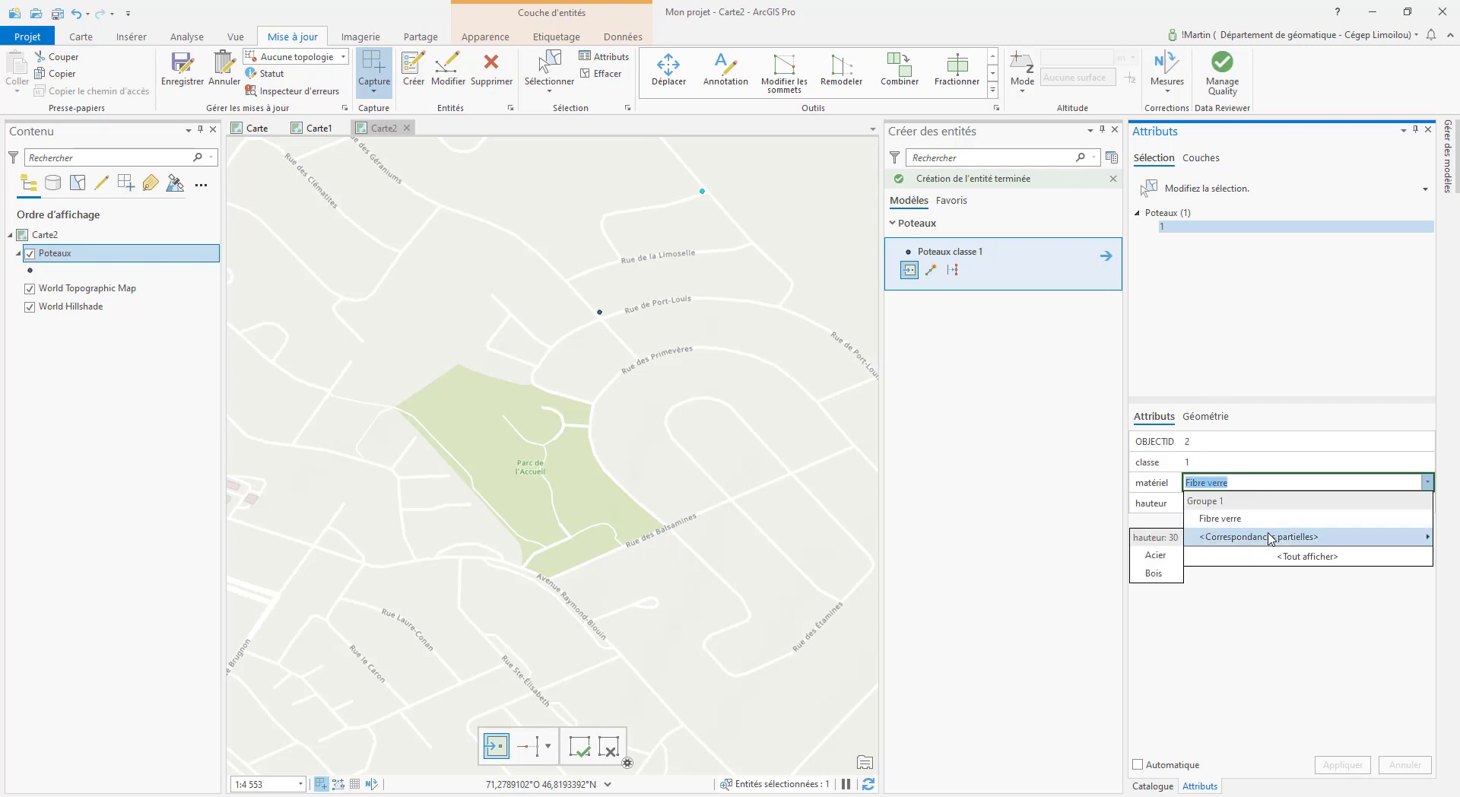
click(1154, 554)
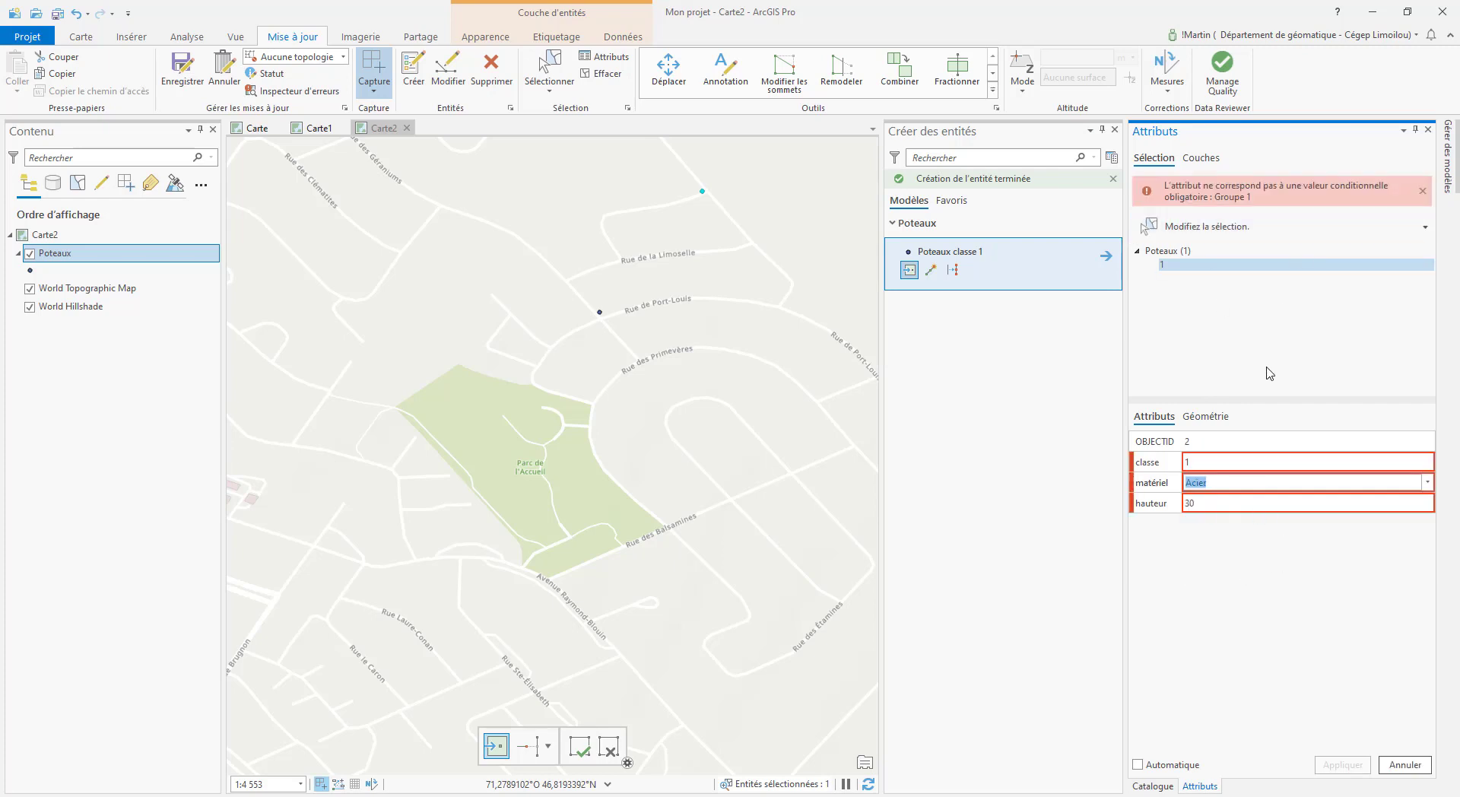
click(1428, 487)
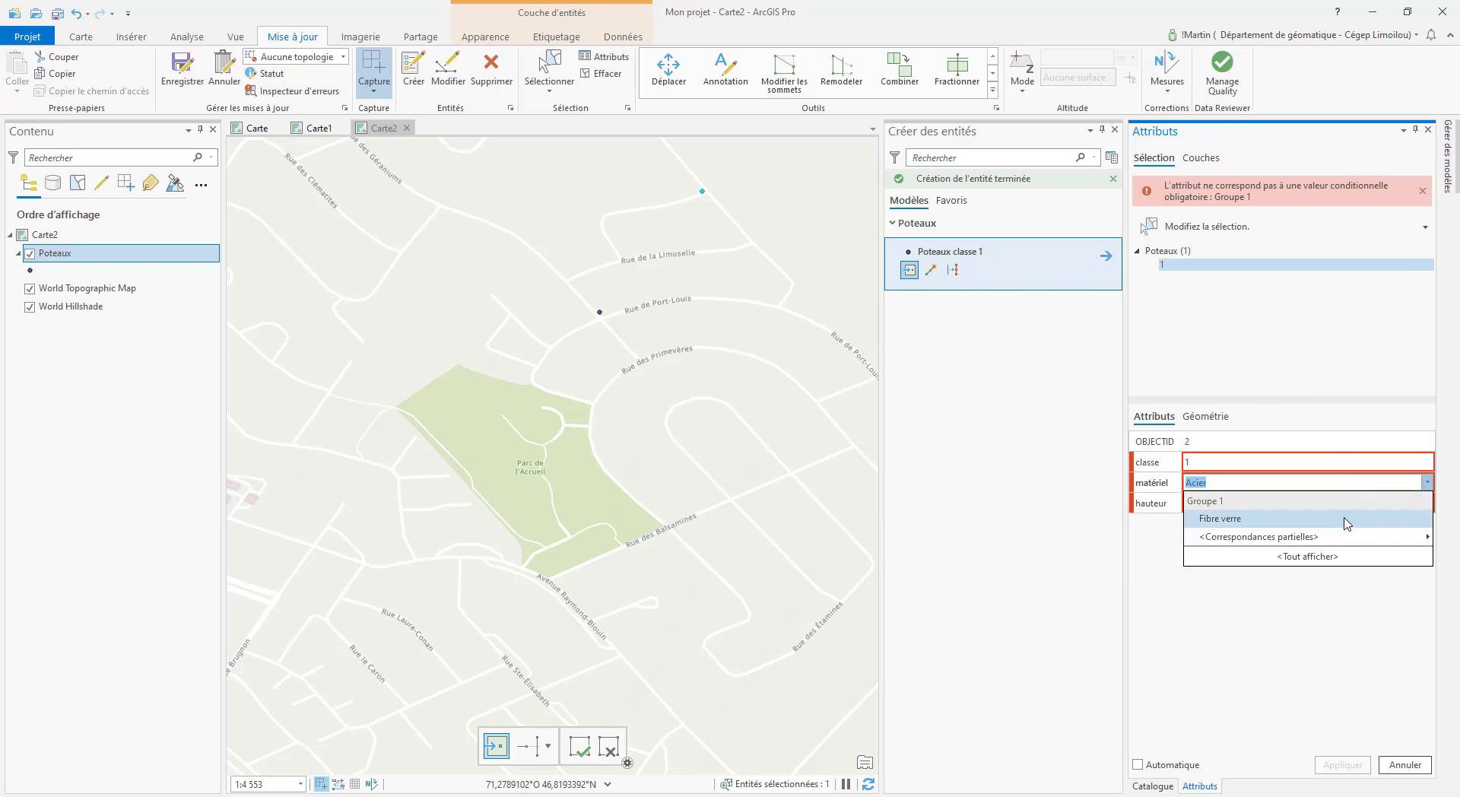
click(1359, 516)
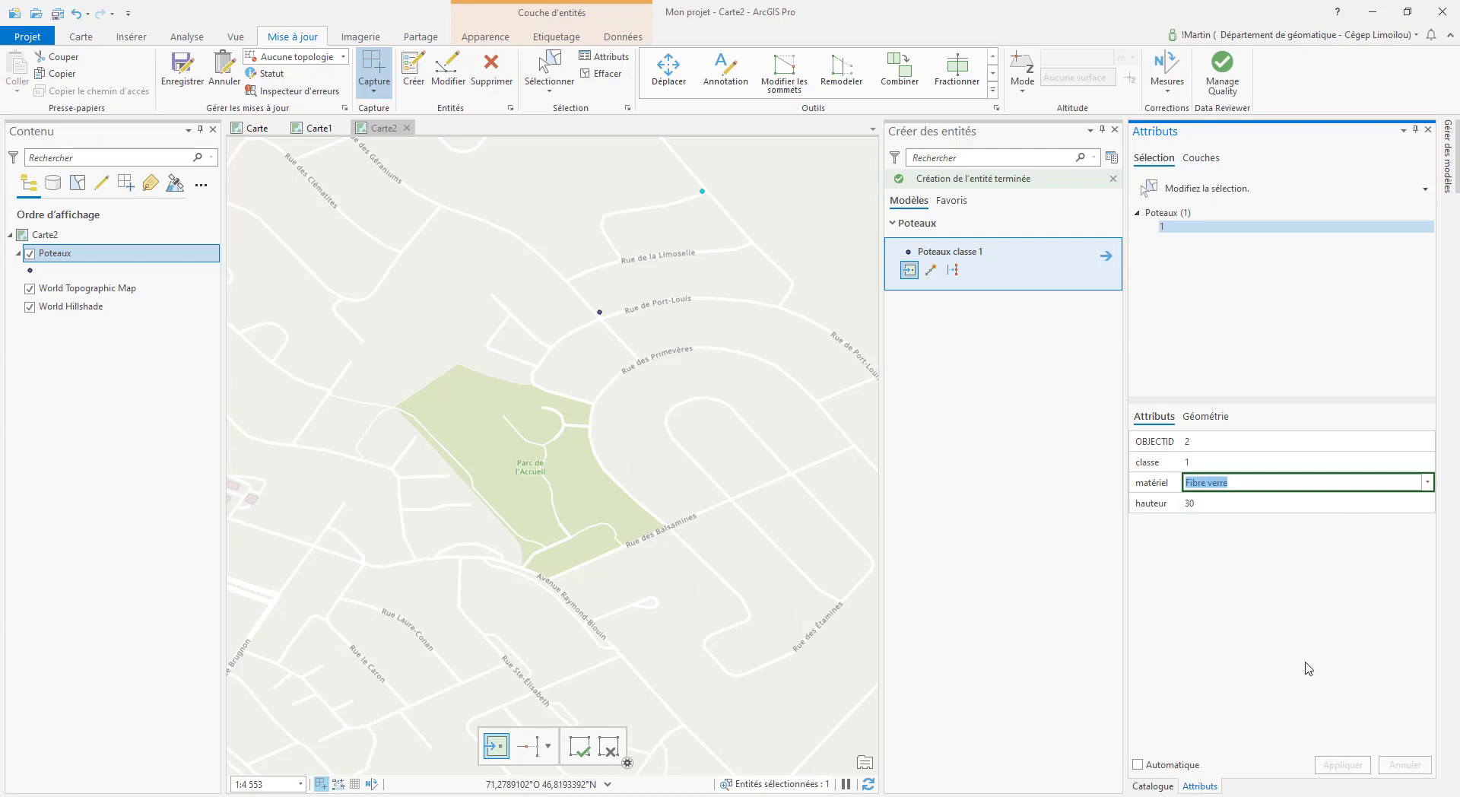